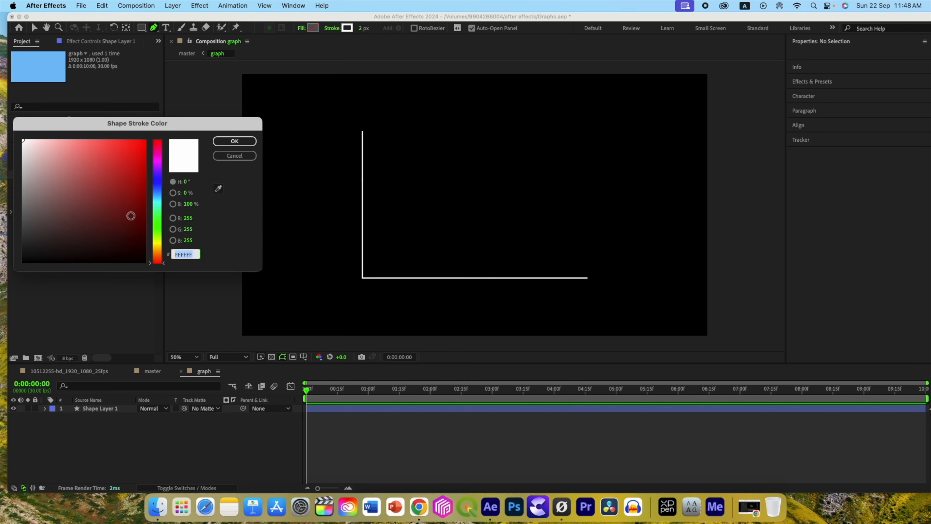
Set the stroke color to 5F5E5E and draw a horizontal gridline just above the x-axis, spanning its full width
{"action": "left_click", "coordinate": [26, 217]}
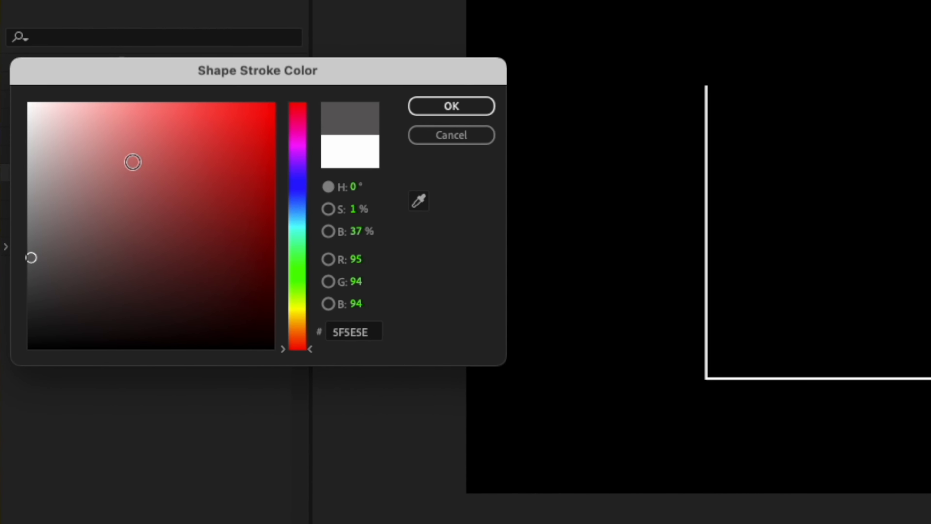
{"action": "left_click", "coordinate": [452, 106]}
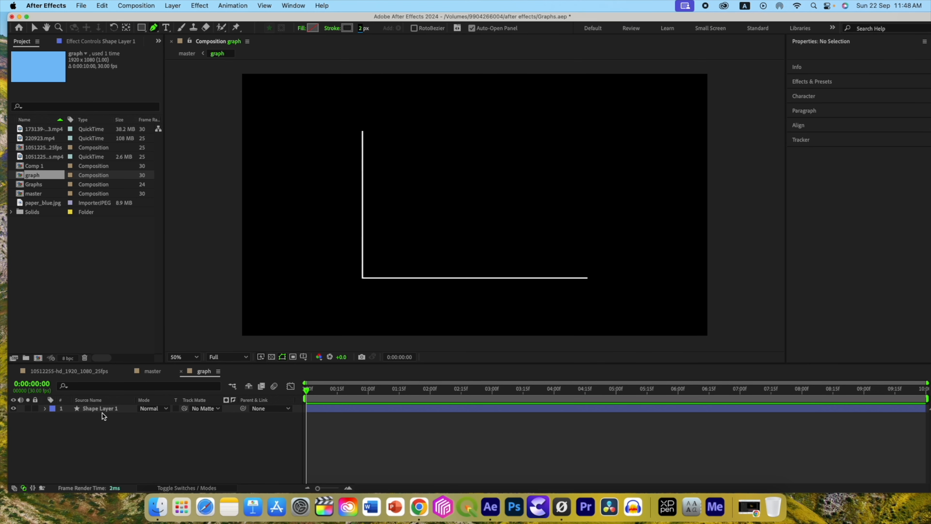
{"action": "left_click", "coordinate": [363, 254]}
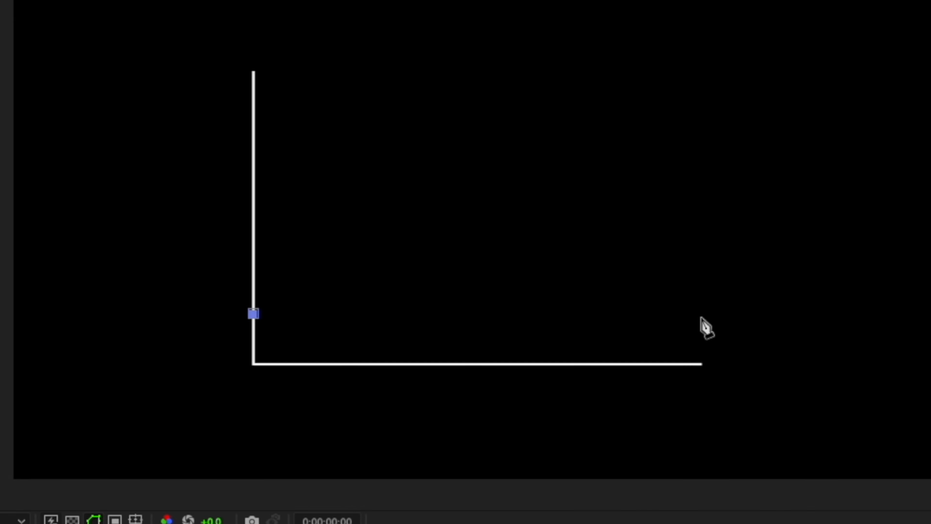
{"action": "left_click", "coordinate": [699, 314]}
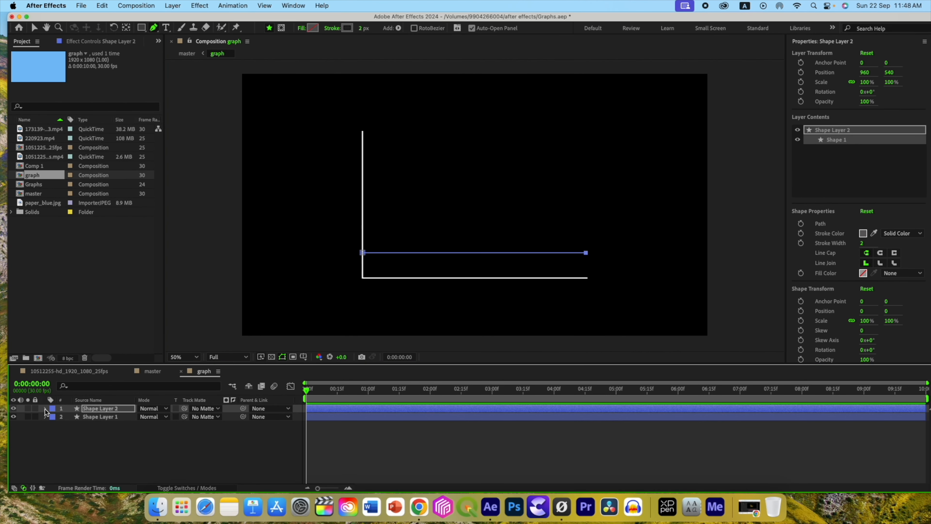
Duplicate the gridline's shape inside Shape Layer 2 and move the copy straight up to form a second gridline
{"action": "left_click", "coordinate": [6, 428]}
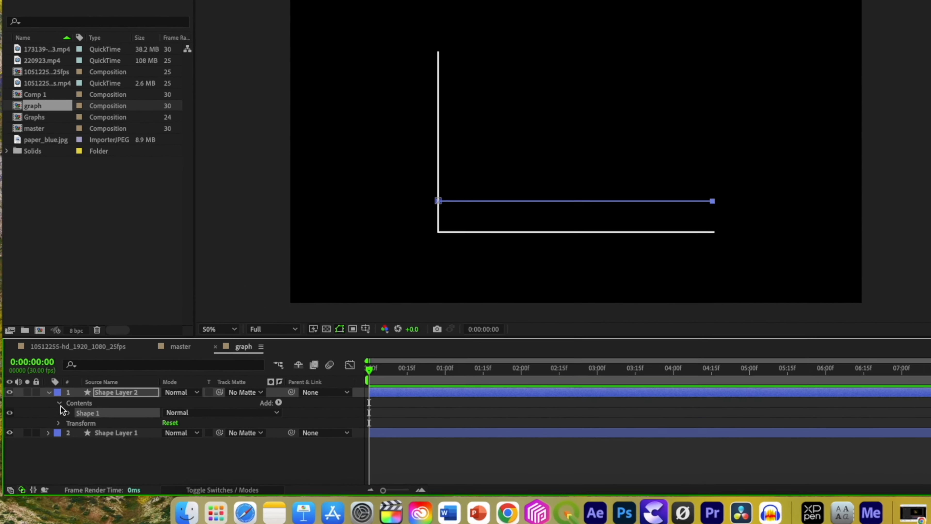
{"action": "left_click", "coordinate": [78, 403]}
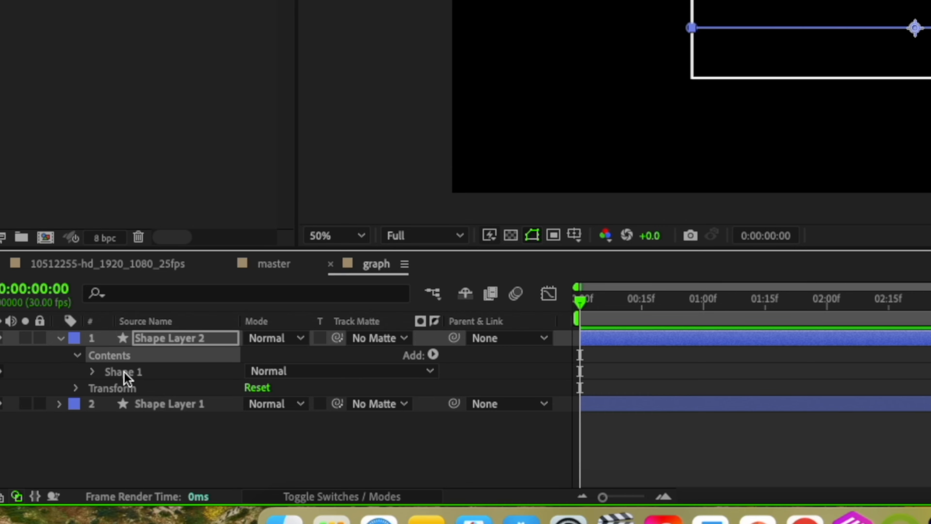
{"action": "left_click", "coordinate": [125, 372]}
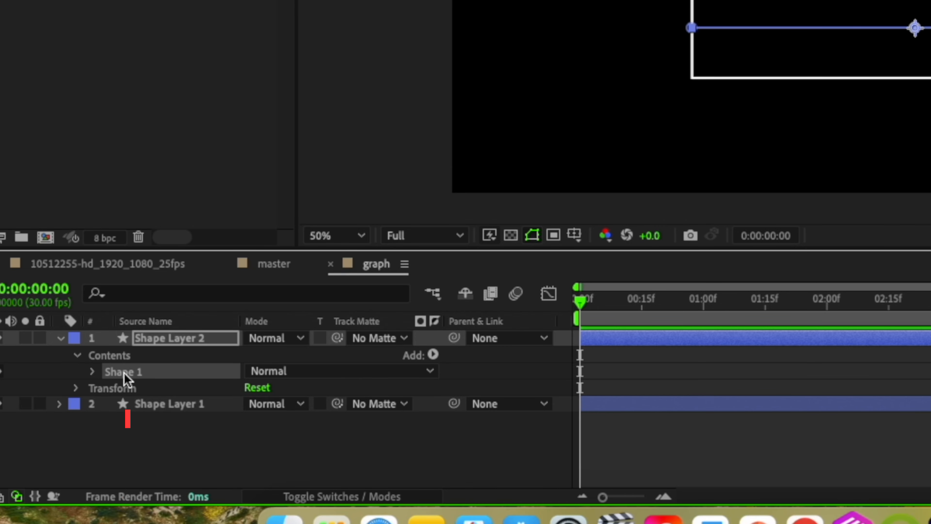
{"action": "key", "text": "super+d"}
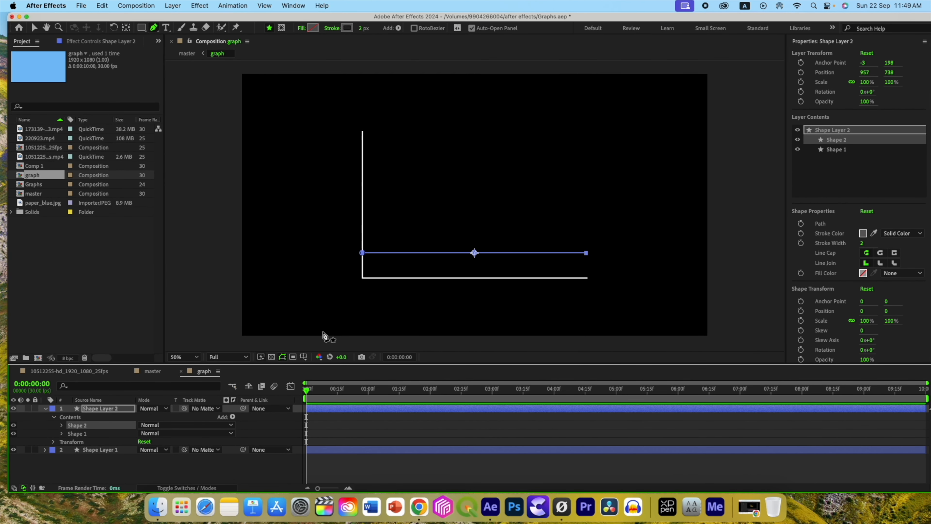
{"action": "key", "text": "v"}
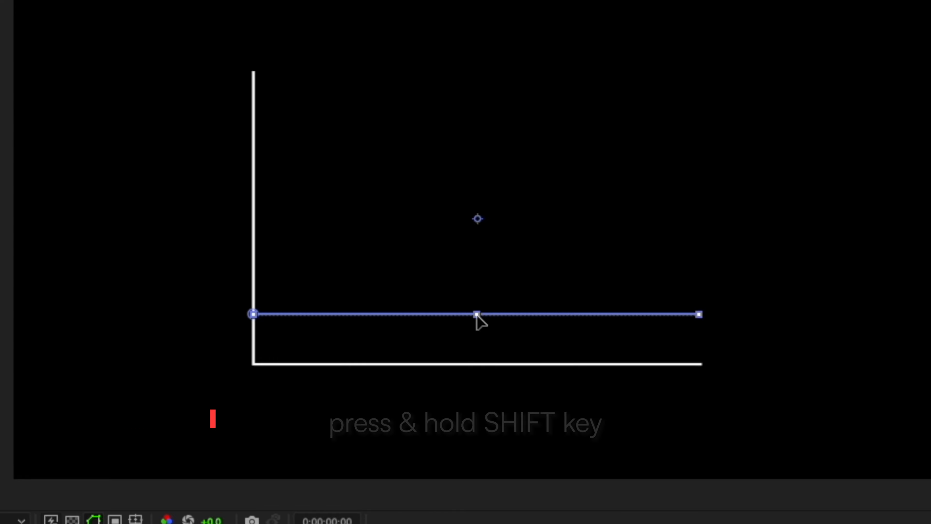
{"action": "left_click_drag", "start_coordinate": [476, 315], "coordinate": [480, 265]}
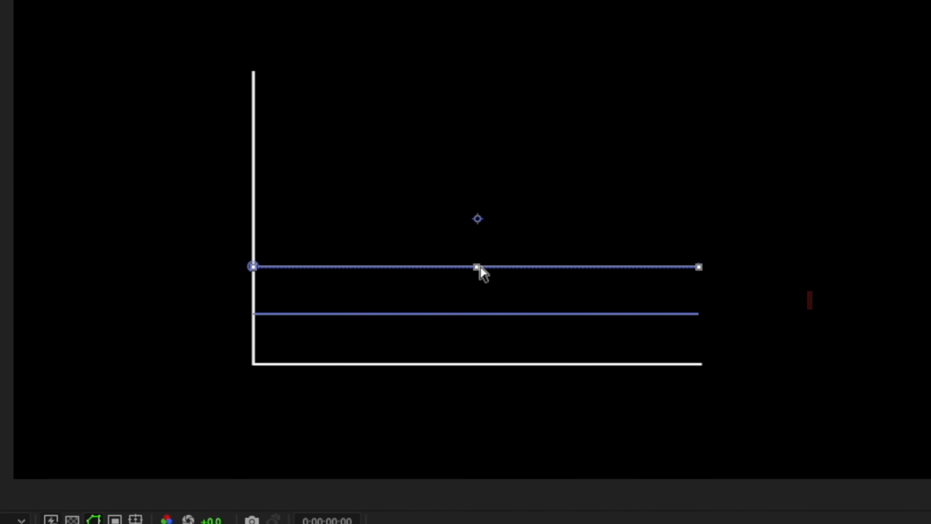
Duplicate the gridline three more times, stacking the copies upward at even spacing to make five gridlines
{"action": "key", "text": "super+d"}
{"action": "left_click_drag", "start_coordinate": [480, 267], "coordinate": [477, 166]}
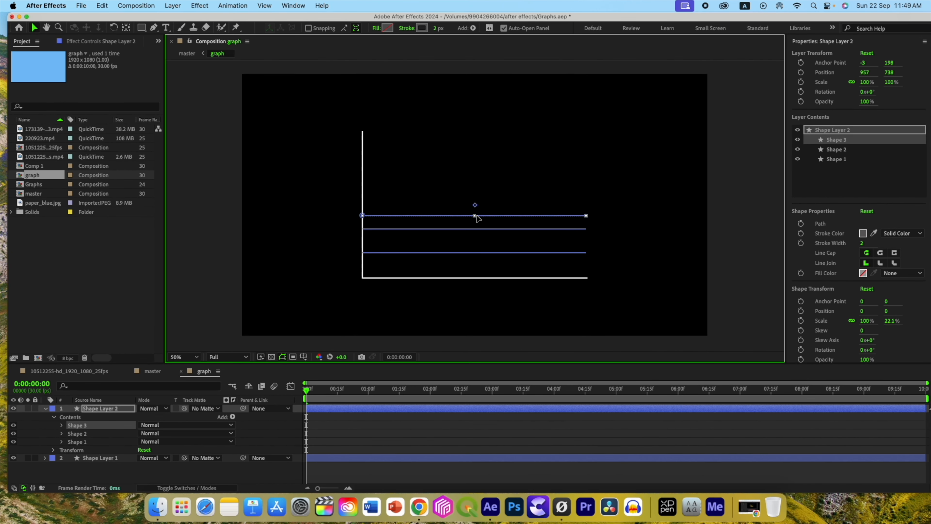
{"action": "key", "text": "super+d"}
{"action": "key", "text": "super+d"}
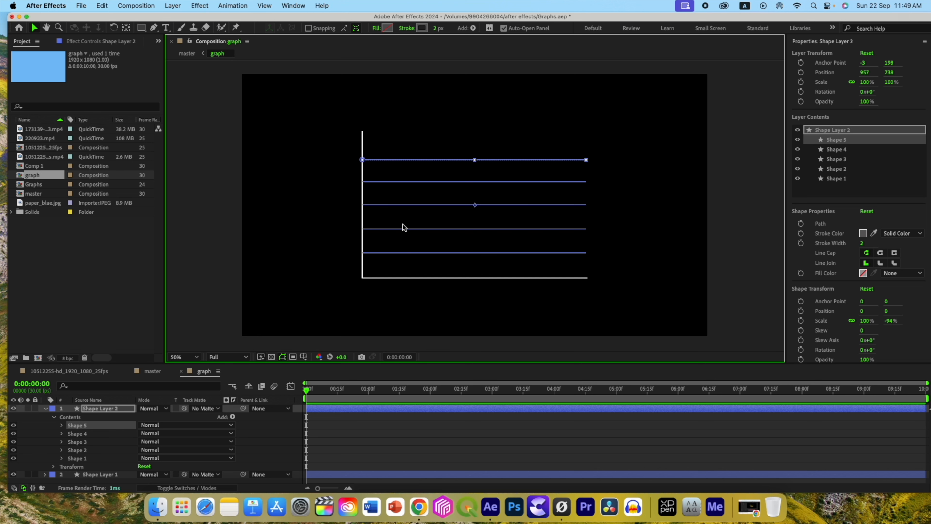
{"action": "left_click", "coordinate": [563, 188]}
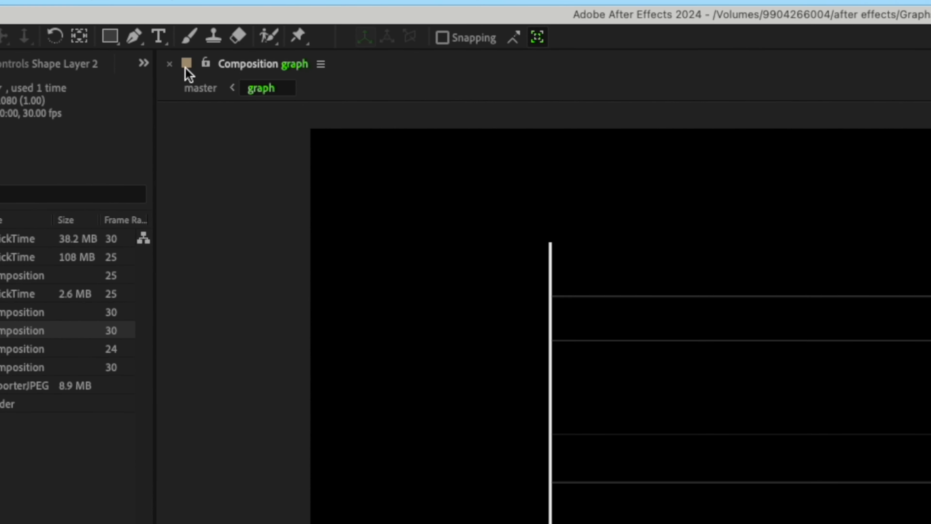
{"action": "left_click", "coordinate": [159, 35]}
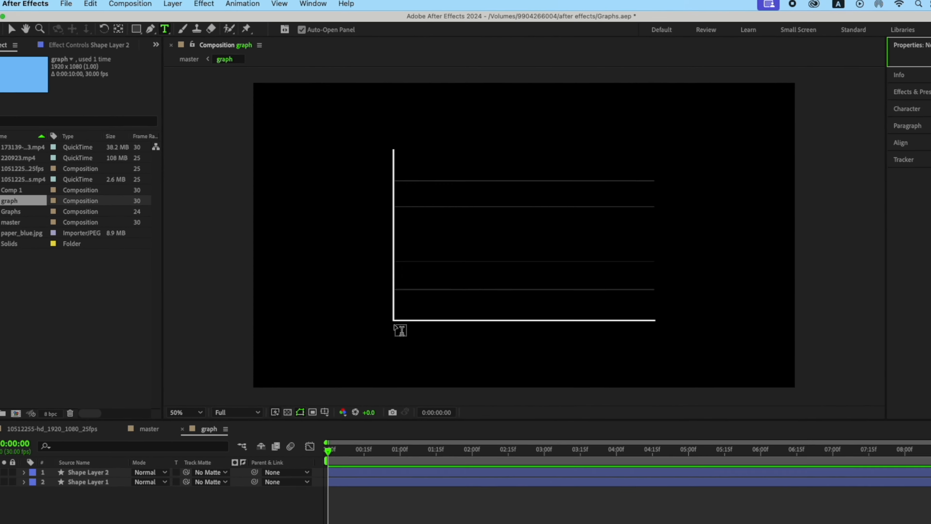
{"action": "left_click_drag", "start_coordinate": [395, 325], "coordinate": [623, 347]}
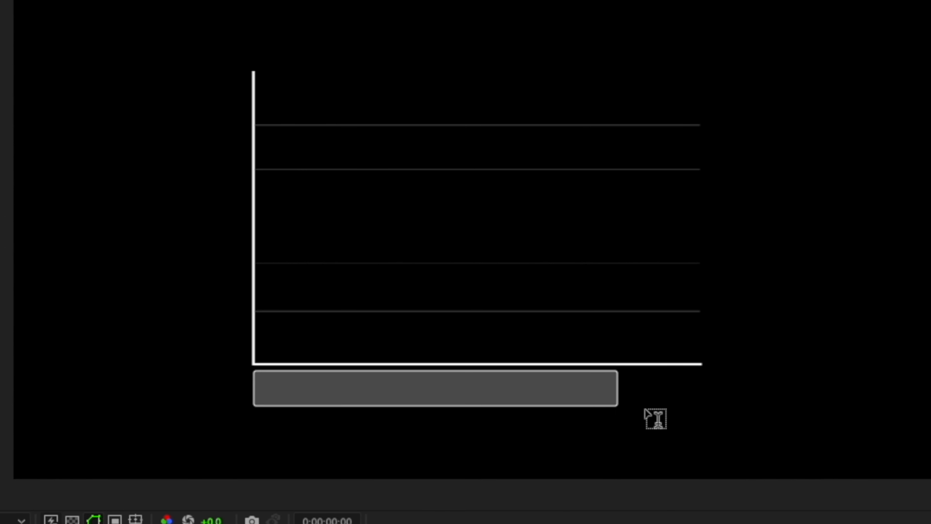
{"action": "left_click_drag", "start_coordinate": [644, 410], "coordinate": [707, 414]}
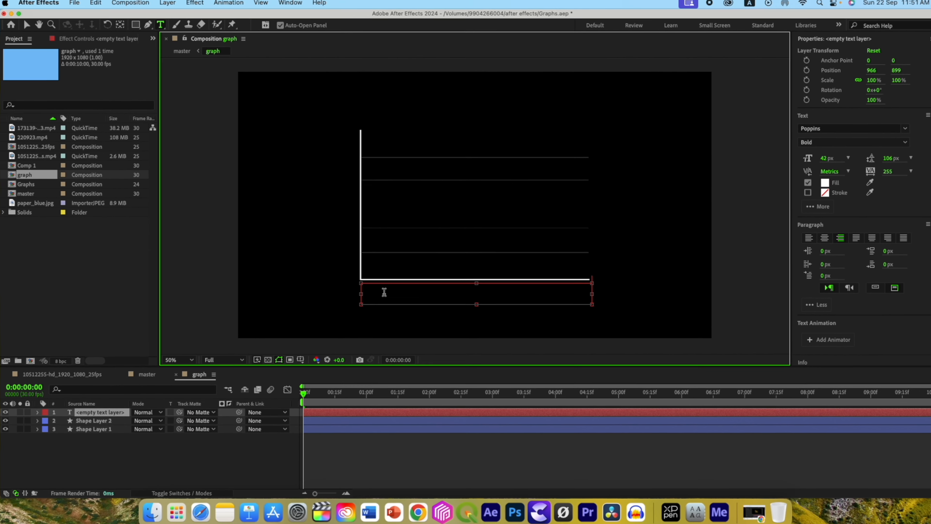
{"action": "type", "text": "2009 2011 2013 2015 2019"}
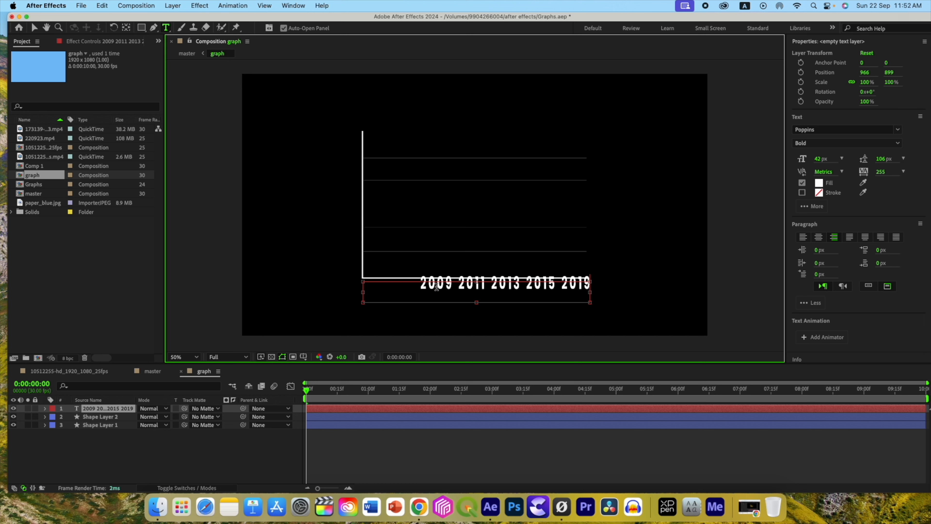
{"action": "key", "text": "super+a"}
{"action": "left_click", "coordinate": [897, 130]}
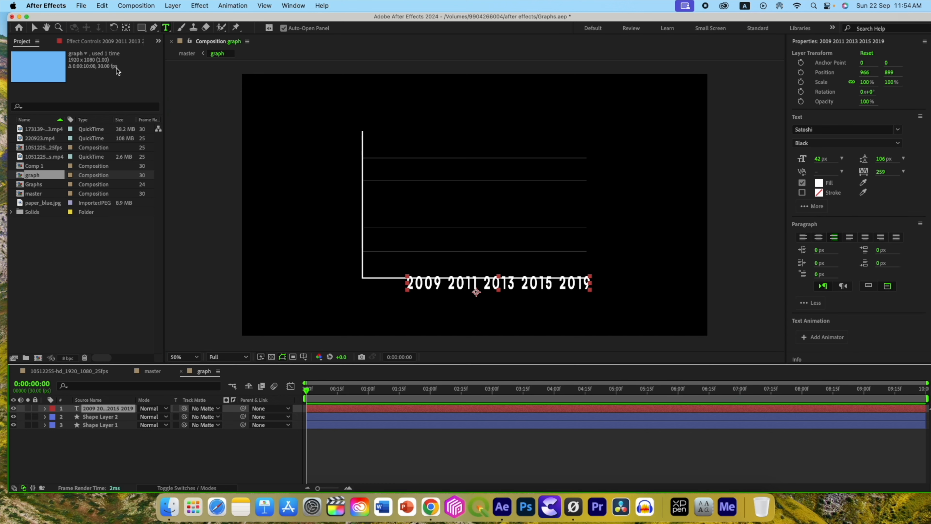
Add extra spaces between the years to spread them across the x-axis, and move the text down clear of the line
{"action": "left_click", "coordinate": [449, 288]}
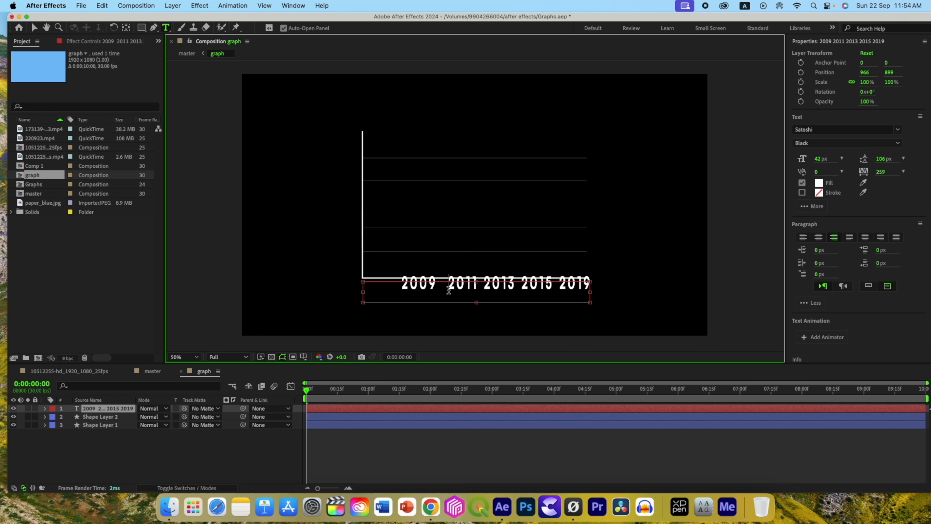
{"action": "left_click", "coordinate": [484, 289]}
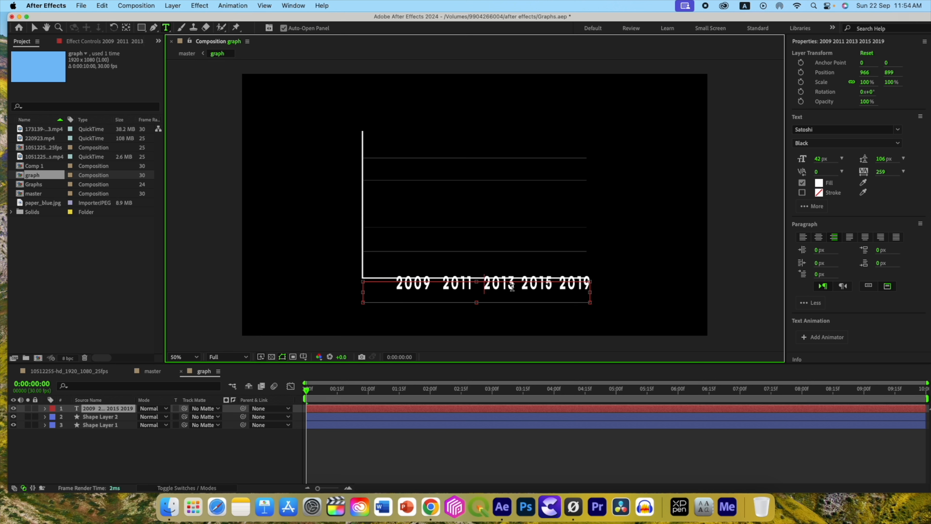
{"action": "left_click", "coordinate": [556, 288]}
{"action": "left_click", "coordinate": [428, 289]}
{"action": "left_click", "coordinate": [472, 289]}
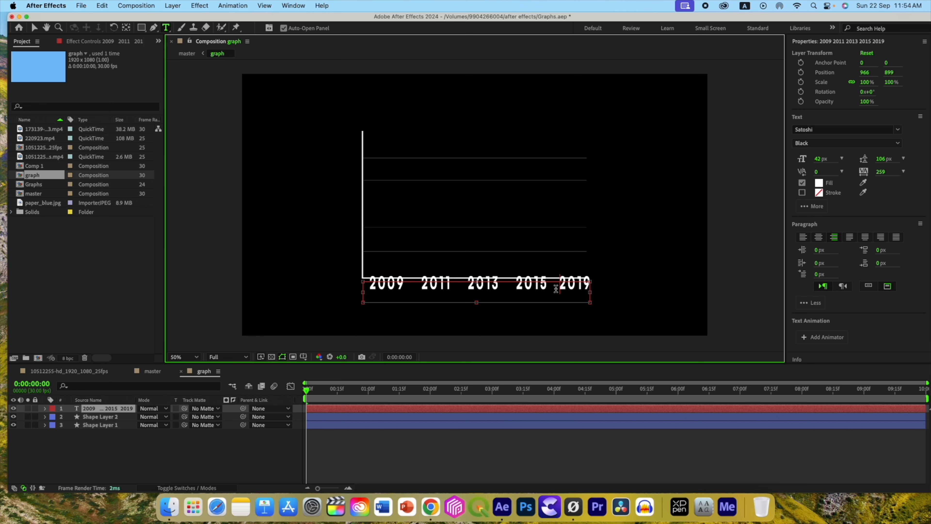
{"action": "left_click", "coordinate": [37, 29]}
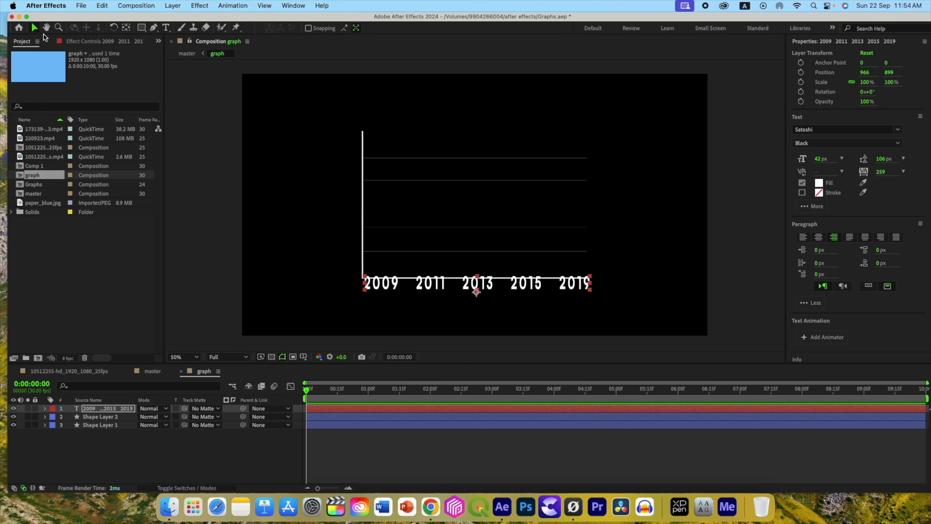
{"action": "left_click_drag", "start_coordinate": [478, 292], "coordinate": [477, 301]}
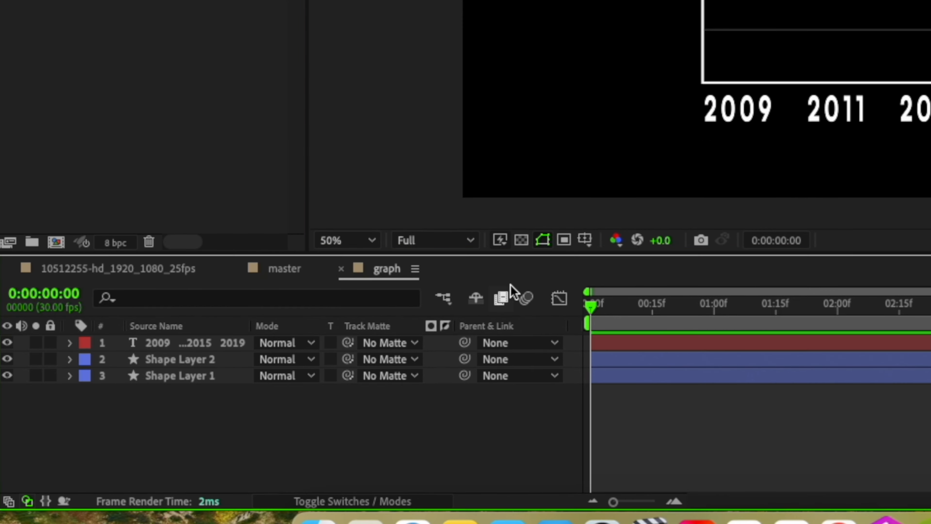
Draw a short vertical tick mark across the x-axis above 2009, within Shape Layer 1
{"action": "left_click", "coordinate": [182, 385]}
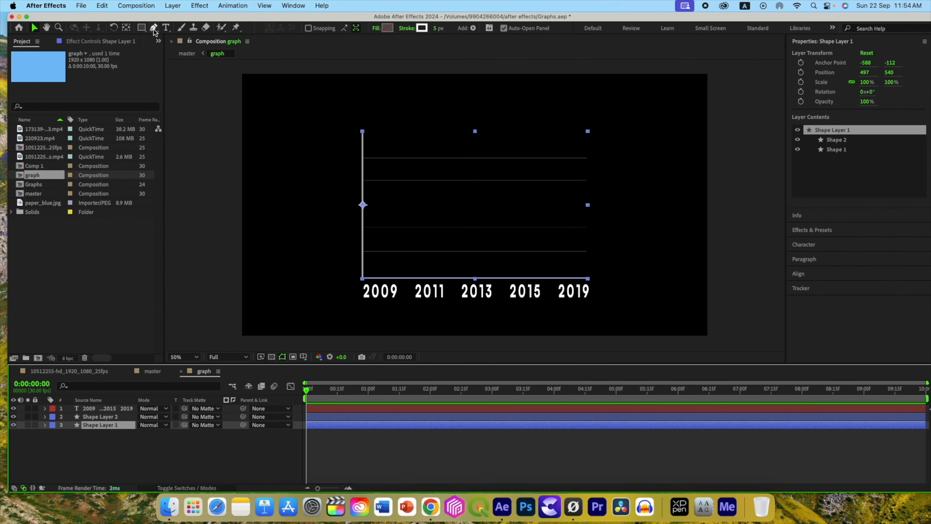
{"action": "left_click", "coordinate": [154, 28]}
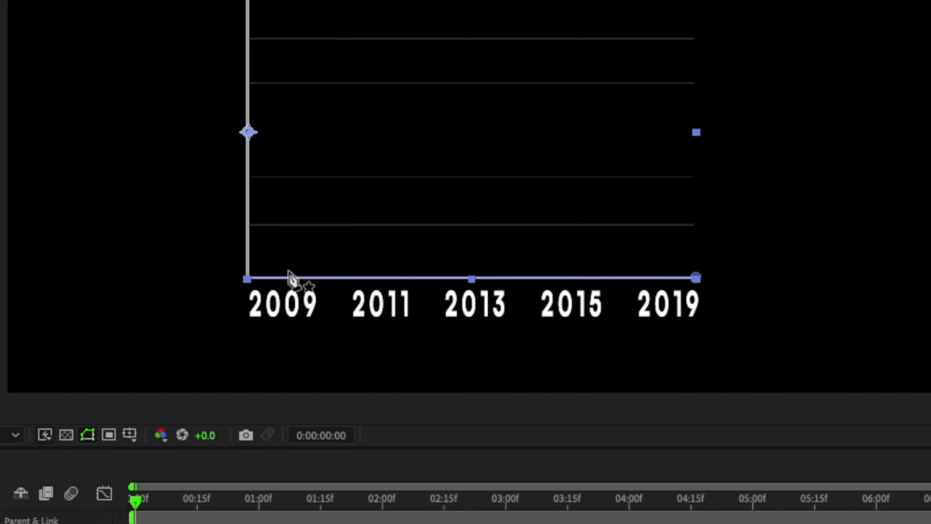
{"action": "left_click", "coordinate": [288, 271]}
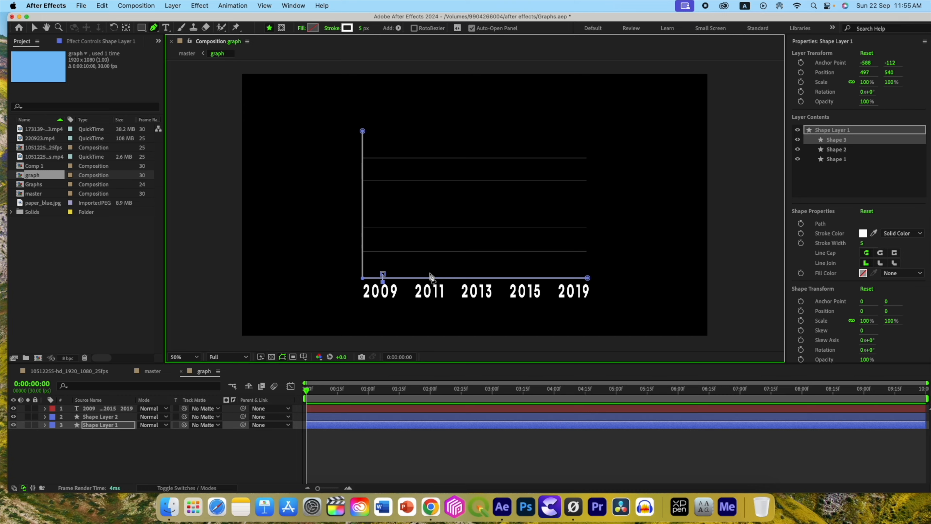
Duplicate the tick mark shape in Shape Layer 1 and move the copy along the x-axis toward 2011
{"action": "left_click", "coordinate": [32, 452]}
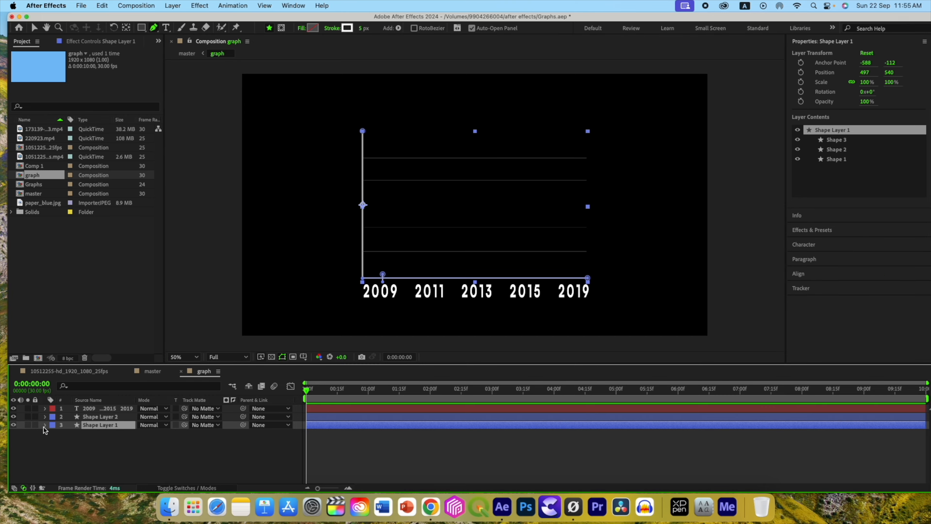
{"action": "left_click", "coordinate": [44, 426]}
{"action": "left_click", "coordinate": [54, 435]}
{"action": "left_click", "coordinate": [88, 433]}
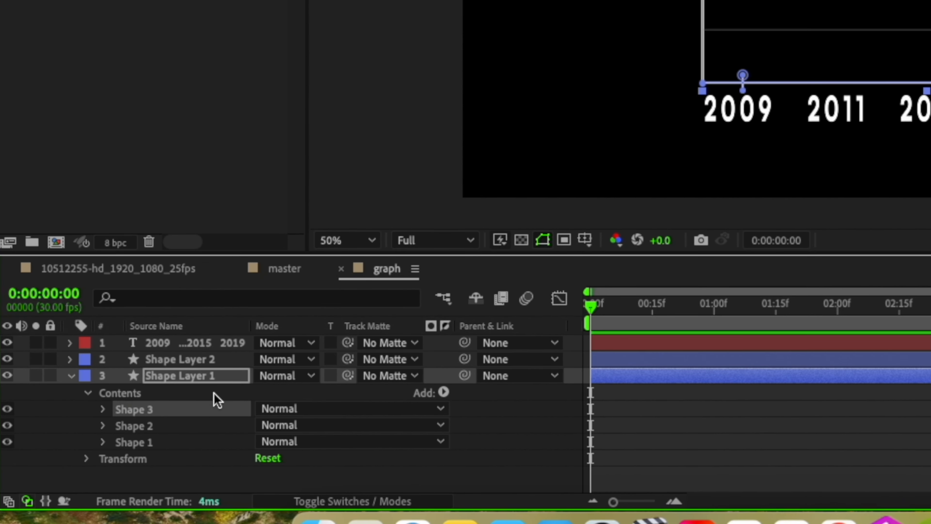
{"action": "key", "text": "super+d"}
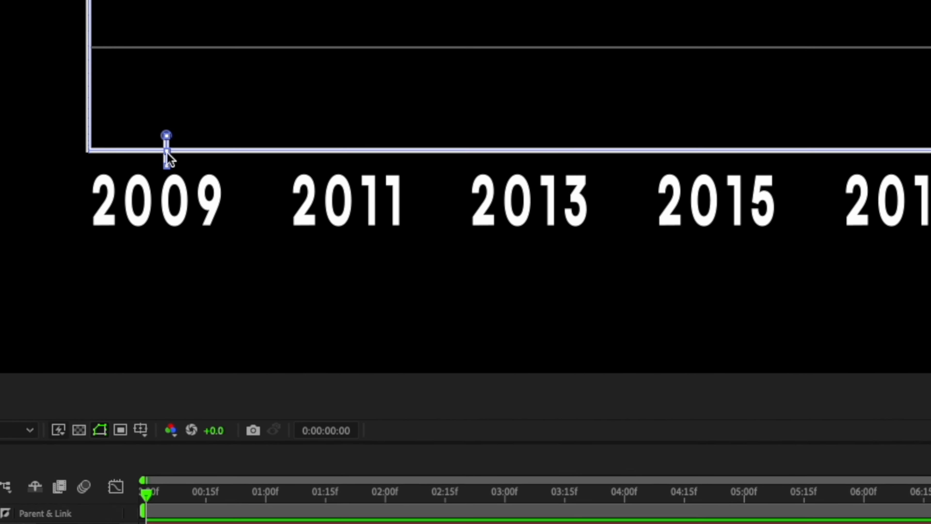
{"action": "left_click_drag", "start_coordinate": [317, 214], "coordinate": [408, 220]}
Duplicate the tick mark for the remaining years, placing copies on the x-axis above 2013, 2015 and 2019
{"action": "left_click_drag", "start_coordinate": [337, 160], "coordinate": [730, 151]}
{"action": "key", "text": "super+d"}
{"action": "key", "text": "super+d"}
{"action": "key", "text": "super+d"}
{"action": "left_click_drag", "start_coordinate": [730, 151], "coordinate": [923, 146]}
{"action": "scroll", "coordinate": [380, 242], "scroll_direction": "down", "scroll_amount": 2}
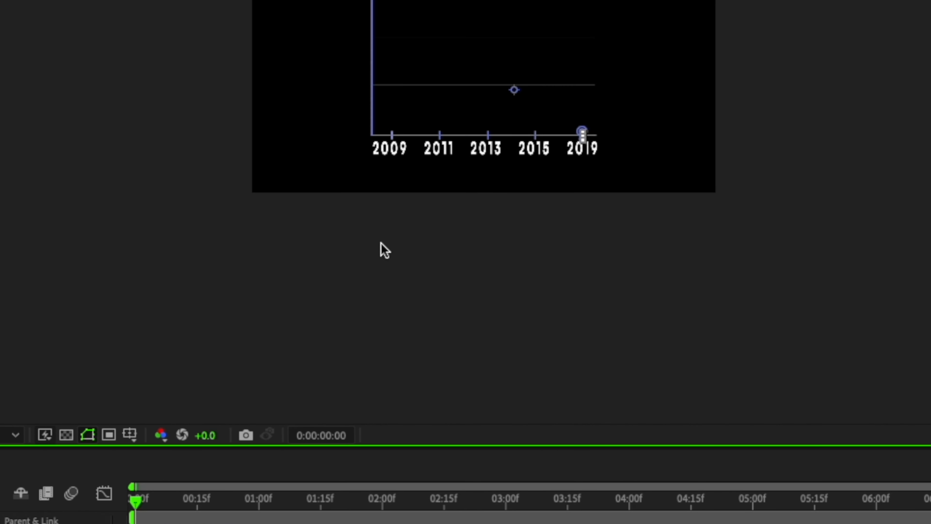
{"action": "left_click", "coordinate": [272, 271]}
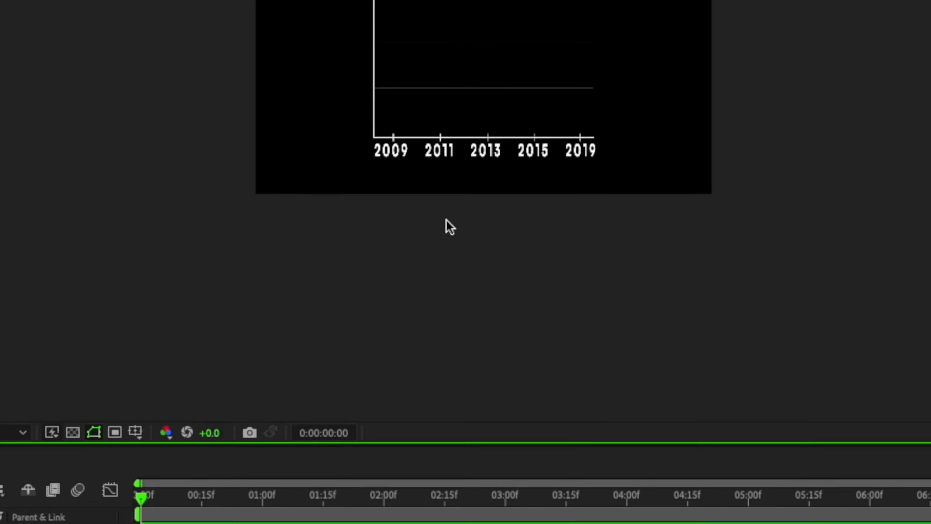
Collapse Shape Layer 1 and draw a tall, narrow text box beside the vertical axis, spanning the axis height
{"action": "scroll", "coordinate": [445, 218], "scroll_direction": "up", "scroll_amount": 2}
{"action": "scroll", "coordinate": [565, 229], "scroll_direction": "down", "scroll_amount": 1}
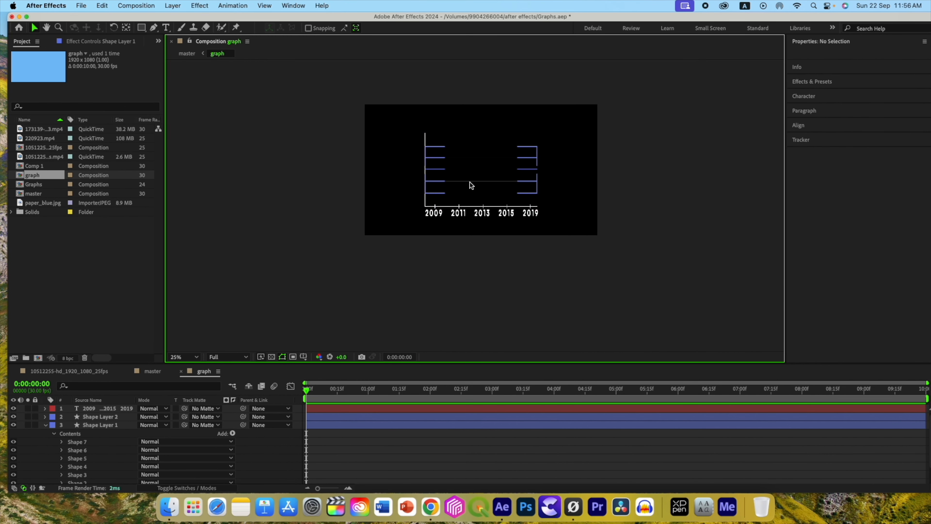
{"action": "scroll", "coordinate": [489, 181], "scroll_direction": "up", "scroll_amount": 2}
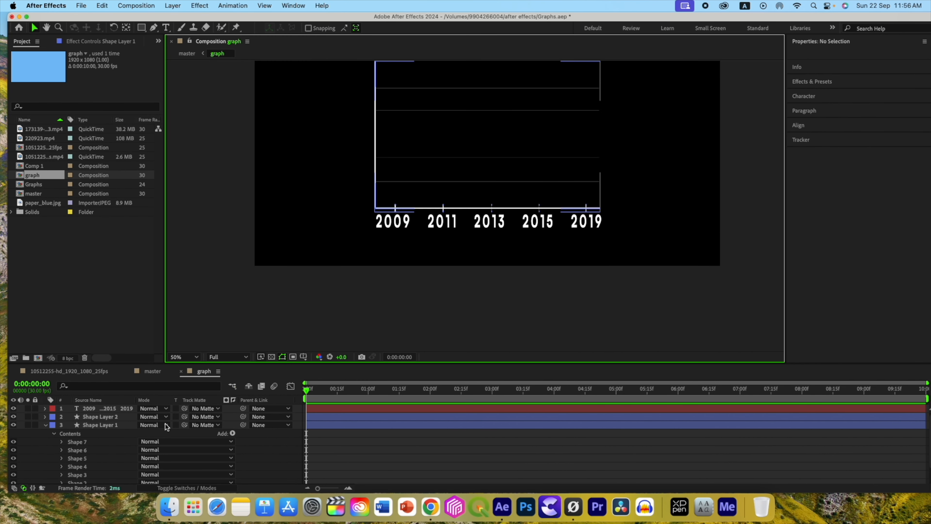
{"action": "left_click", "coordinate": [44, 426]}
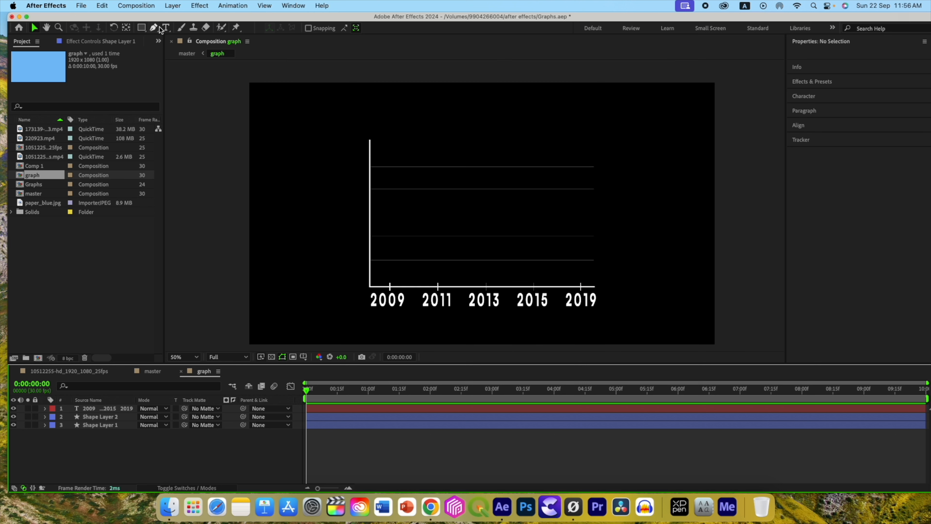
{"action": "left_click", "coordinate": [165, 27]}
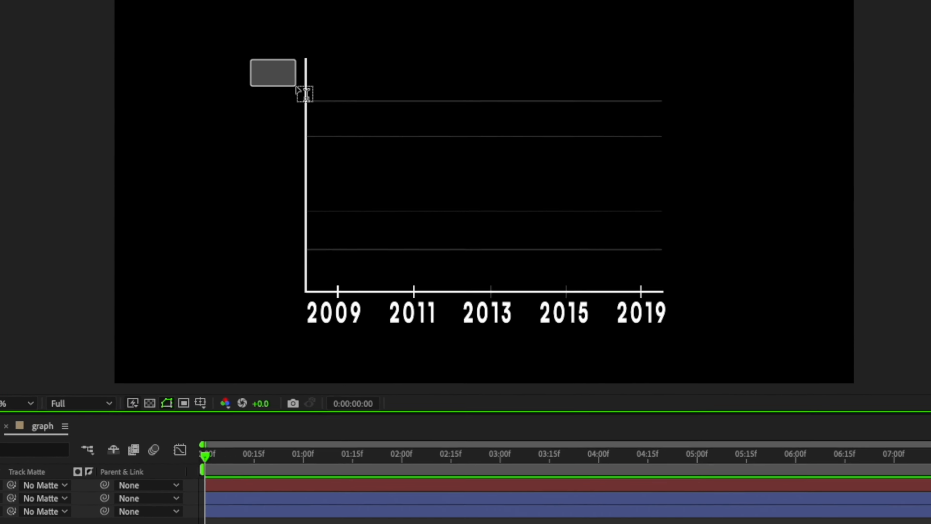
{"action": "left_click_drag", "start_coordinate": [296, 88], "coordinate": [296, 290]}
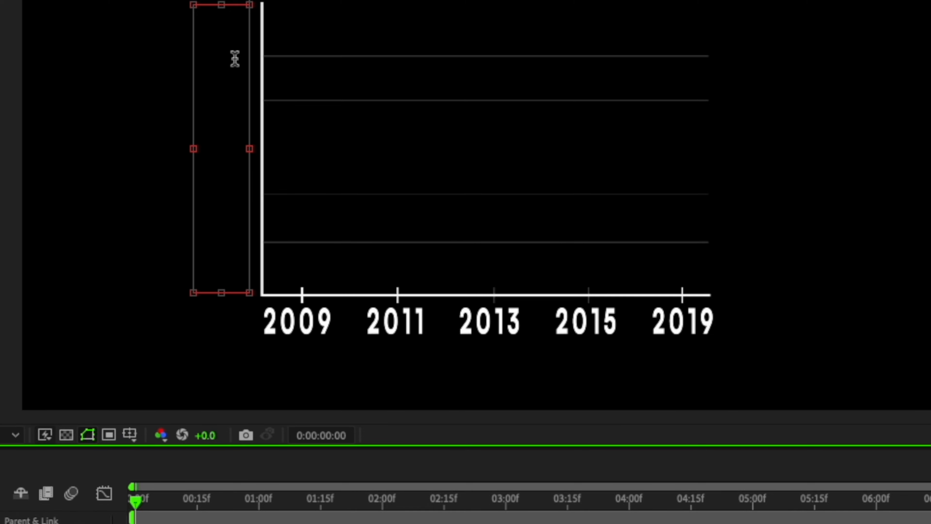
Enter the right-aligned vertical axis labels 20K, 15K, 10K and 5K on separate lines in the text box
{"action": "type", "text": "20K"}
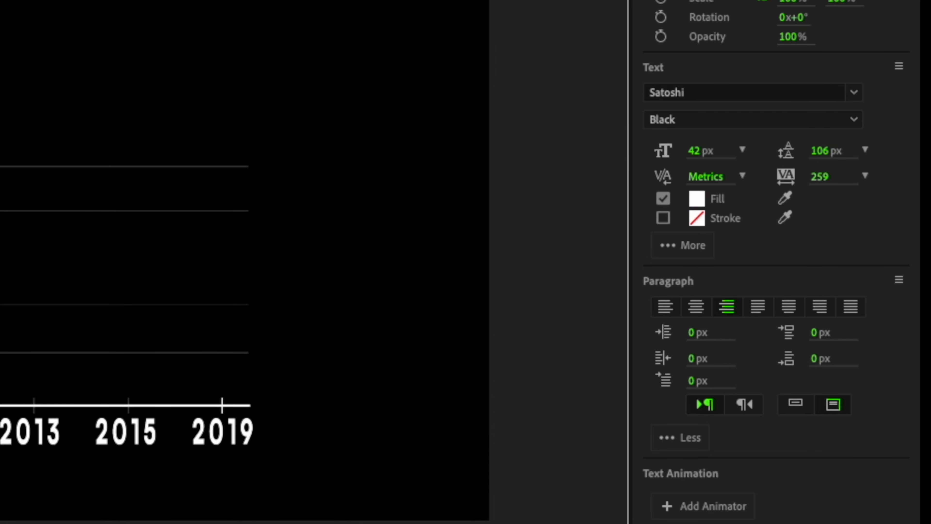
{"action": "key", "text": "Return"}
{"action": "type", "text": "15K"}
{"action": "key", "text": "Return"}
{"action": "type", "text": "10K"}
{"action": "key", "text": "Return"}
{"action": "type", "text": "5K"}
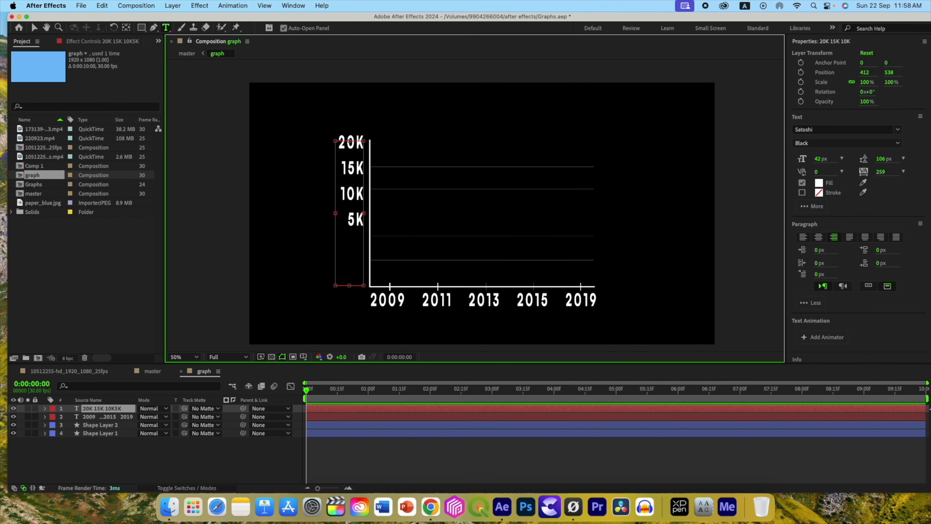
Increase the leading of the vertical labels and move them down so 20K and 5K line up with the highest and lowest gridlines
{"action": "key", "text": "super+a"}
{"action": "left_click_drag", "start_coordinate": [882, 161], "coordinate": [863, 158]}
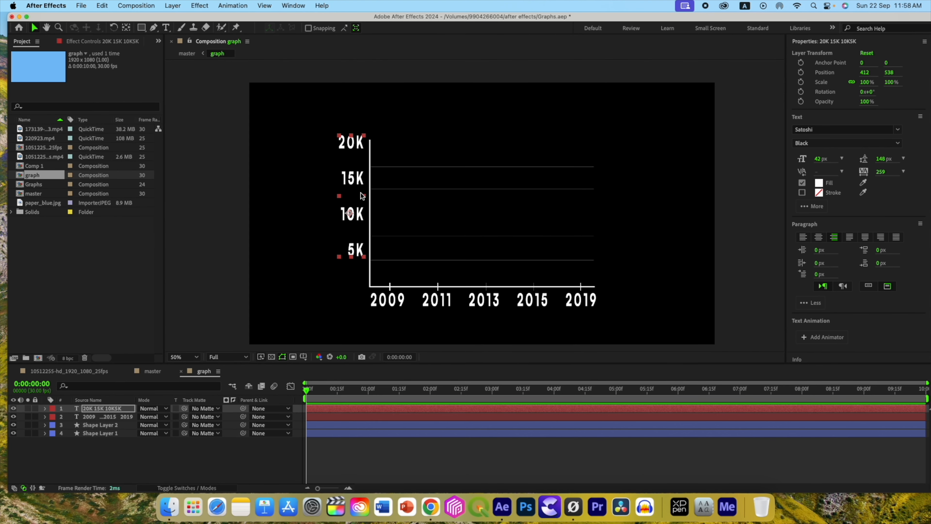
{"action": "left_click_drag", "start_coordinate": [357, 212], "coordinate": [355, 216]}
{"action": "left_click_drag", "start_coordinate": [882, 159], "coordinate": [873, 159]}
{"action": "left_click", "coordinate": [244, 465]}
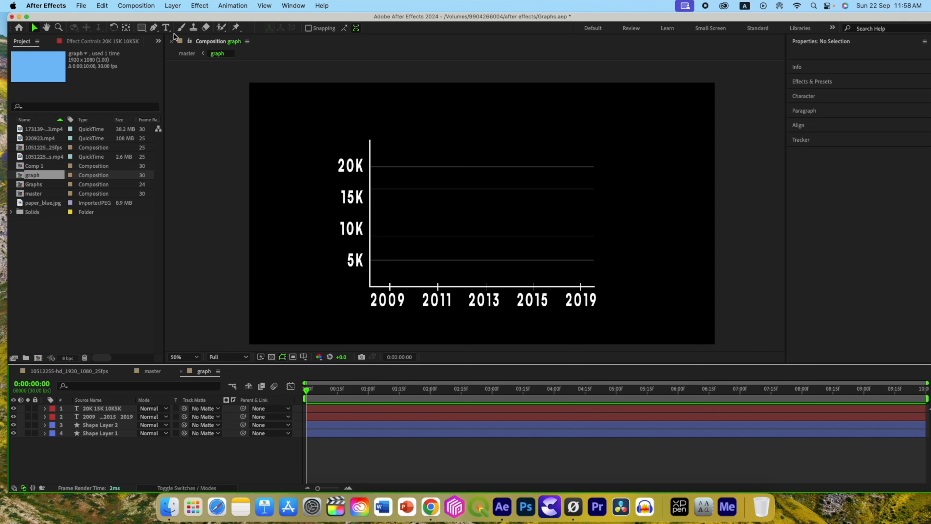
Set up the Pen tool for a new shape with no fill and a 5 px stroke
{"action": "left_click", "coordinate": [154, 27]}
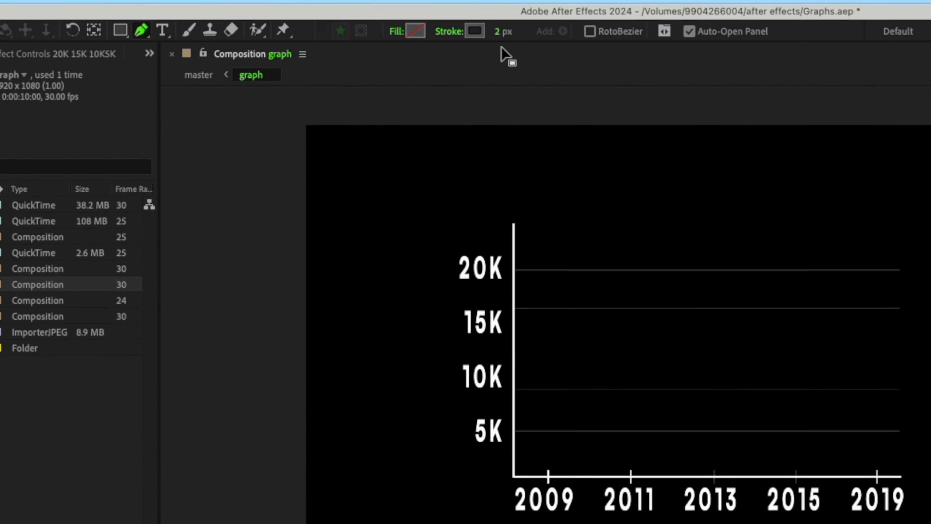
{"action": "left_click", "coordinate": [432, 34]}
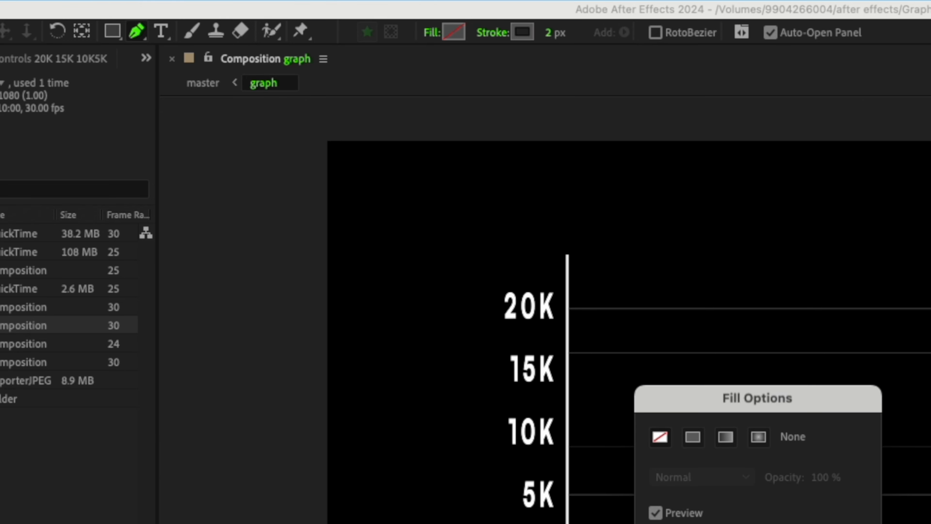
{"action": "key", "text": "Escape"}
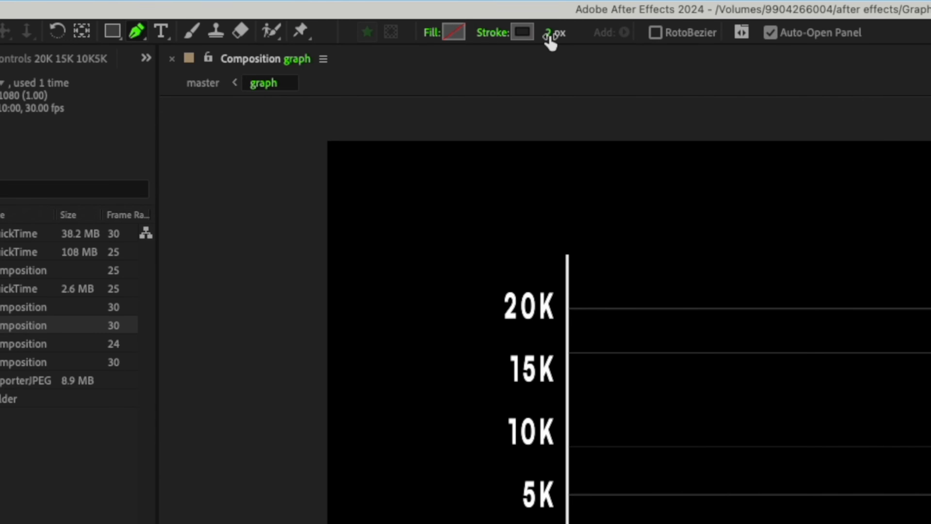
{"action": "left_click", "coordinate": [553, 36]}
{"action": "type", "text": "5"}
{"action": "key", "text": "Return"}
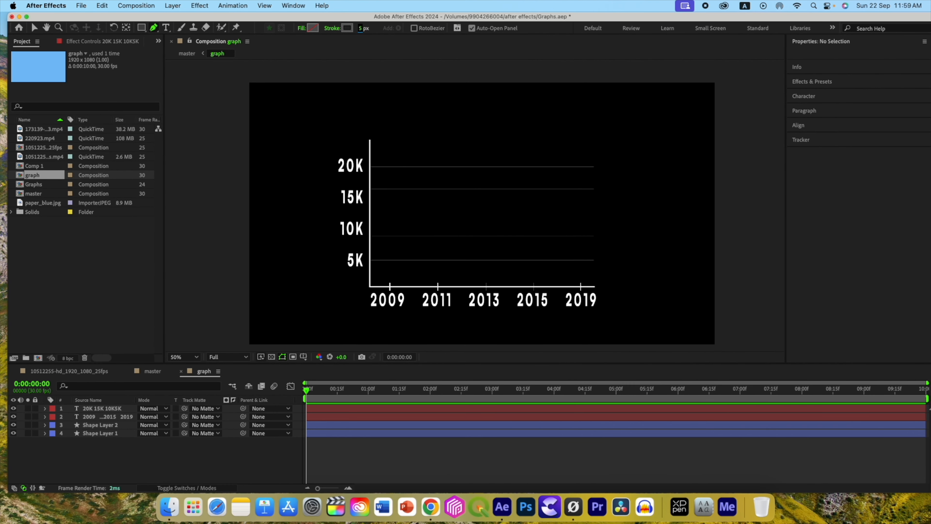
Set the shape stroke color to orange, F08726
{"action": "left_click", "coordinate": [345, 28]}
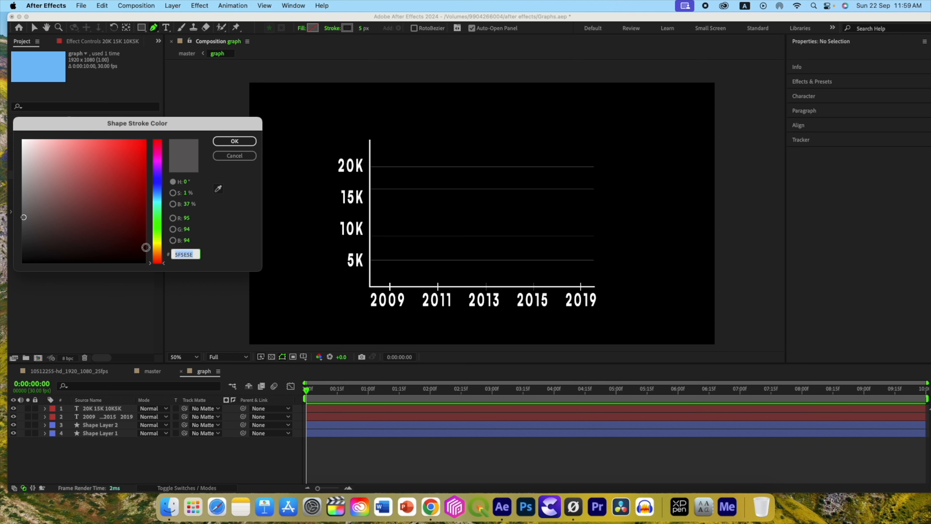
{"action": "left_click", "coordinate": [157, 243]}
{"action": "left_click", "coordinate": [157, 253]}
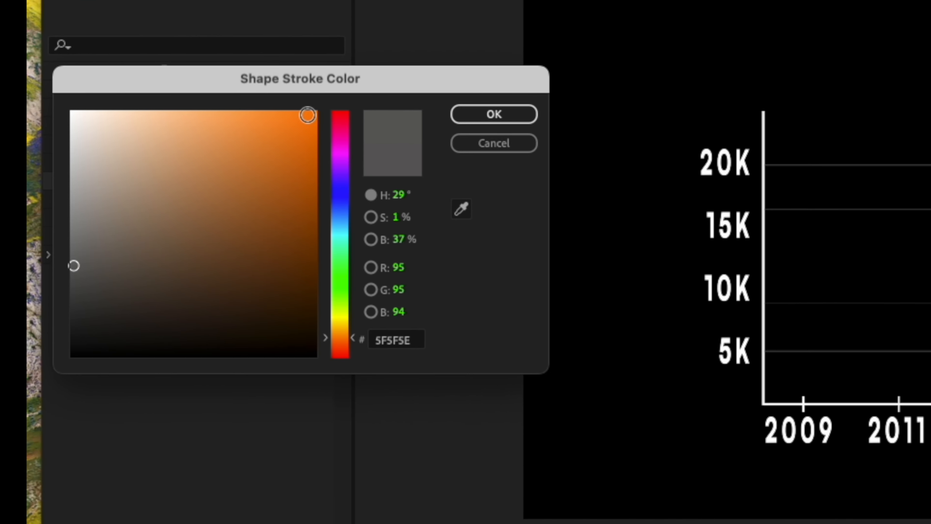
{"action": "left_click", "coordinate": [307, 115]}
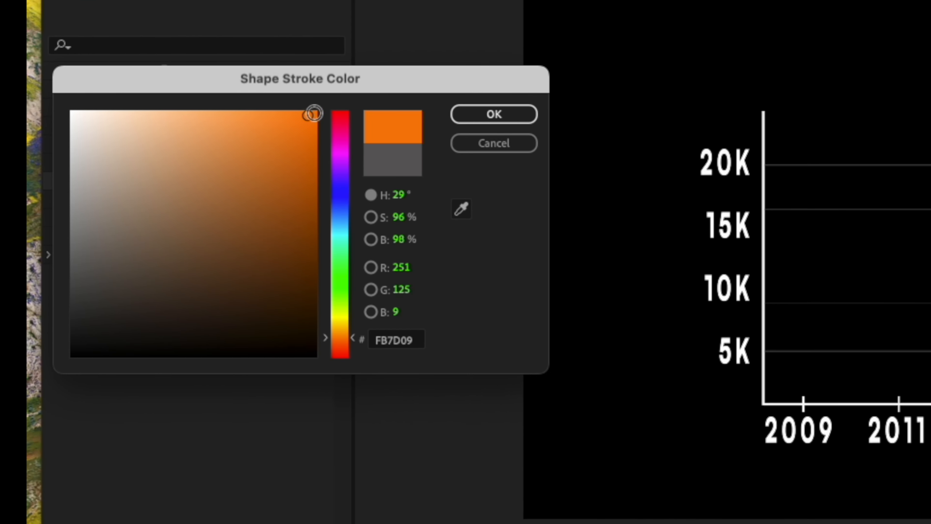
{"action": "left_click_drag", "start_coordinate": [320, 122], "coordinate": [276, 124]}
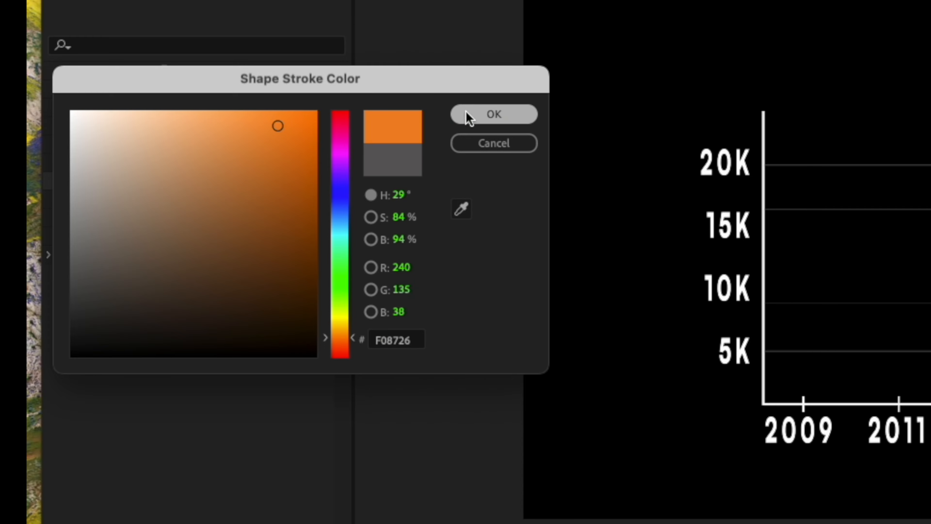
{"action": "left_click", "coordinate": [463, 112]}
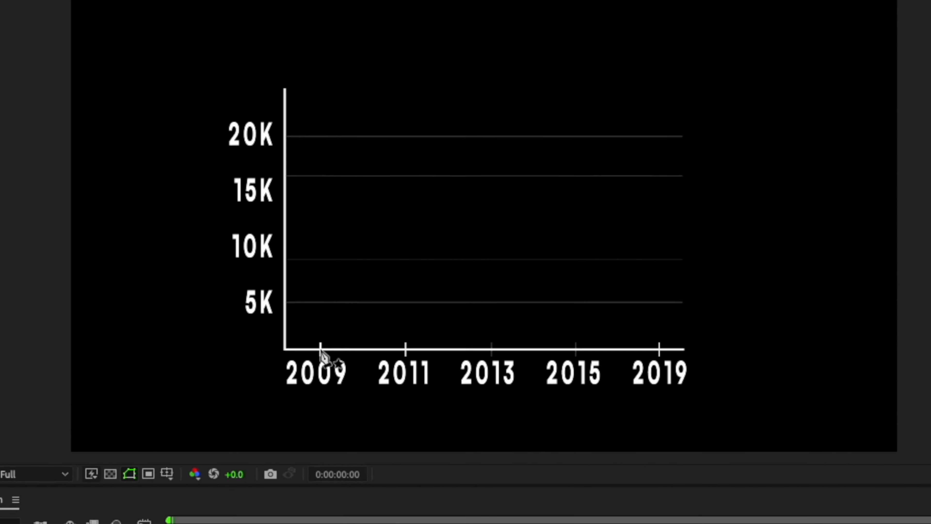
Draw a vertical line up from the 2009 tick to just below the 20K gridline and thicken its stroke to 51 px
{"action": "left_click", "coordinate": [320, 350]}
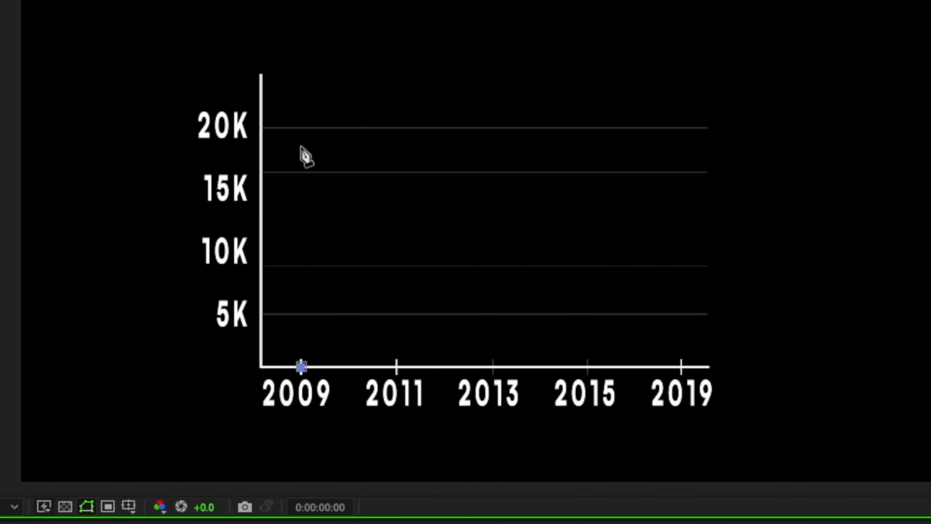
{"action": "left_click", "coordinate": [301, 146]}
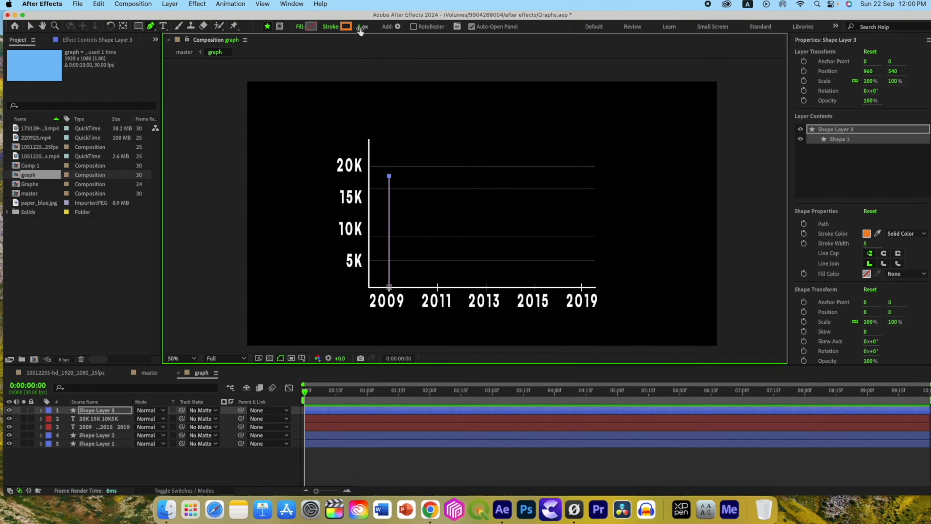
{"action": "left_click_drag", "start_coordinate": [360, 32], "coordinate": [387, 32]}
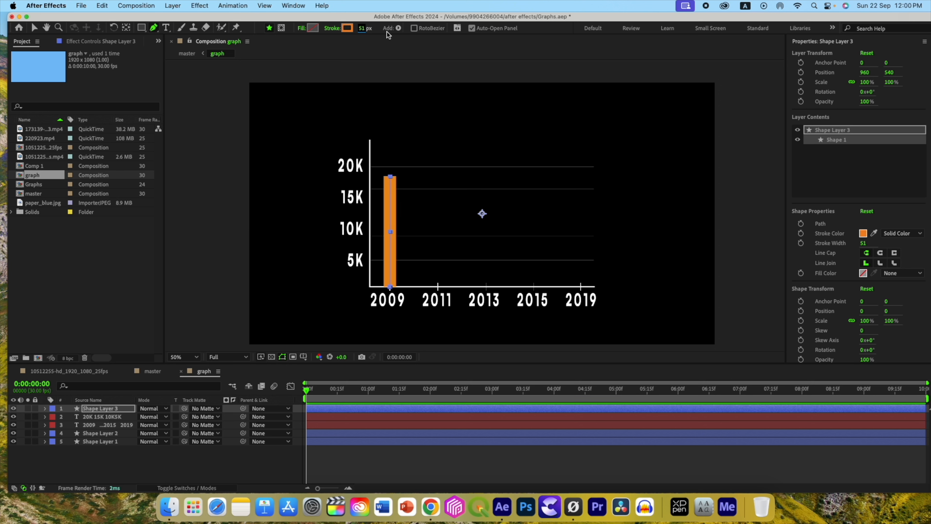
{"action": "left_click", "coordinate": [196, 459]}
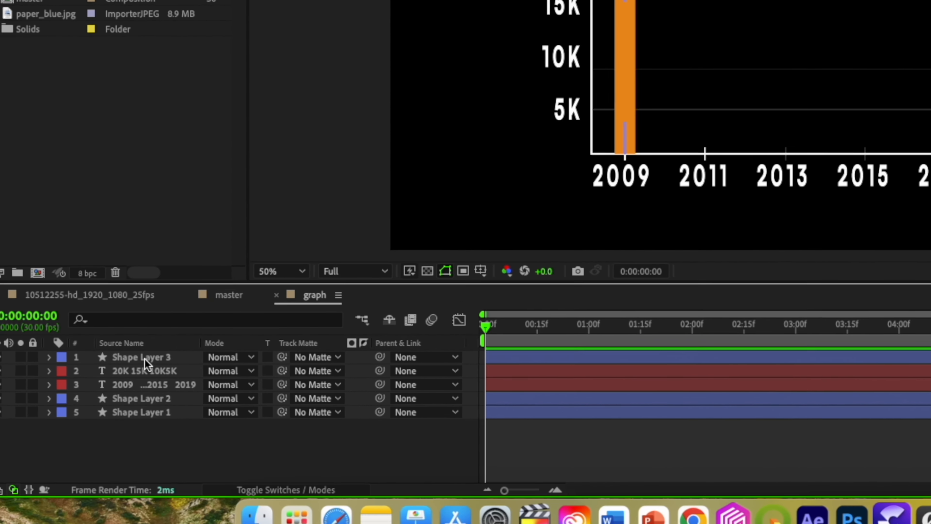
Duplicate the 2009 bar layer, Shape Layer 3, and move the copy onto the 2011 tick
{"action": "left_click", "coordinate": [103, 411]}
{"action": "left_click", "coordinate": [163, 346]}
{"action": "left_click", "coordinate": [162, 337]}
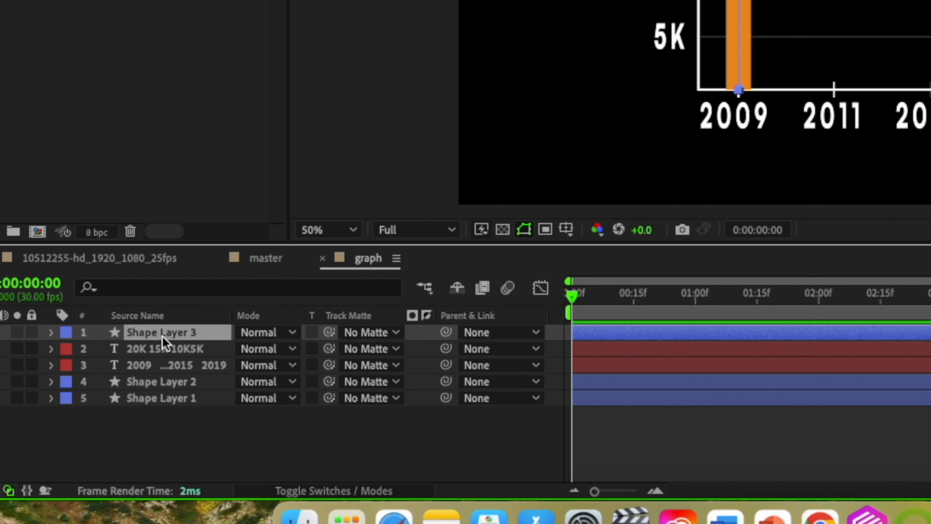
{"action": "key", "text": "super+d"}
{"action": "left_click", "coordinate": [168, 342]}
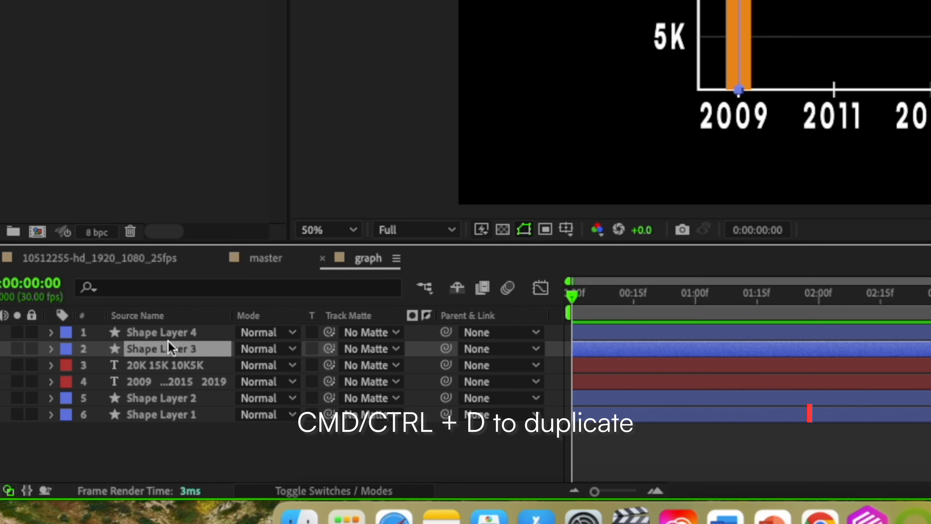
{"action": "left_click", "coordinate": [170, 334]}
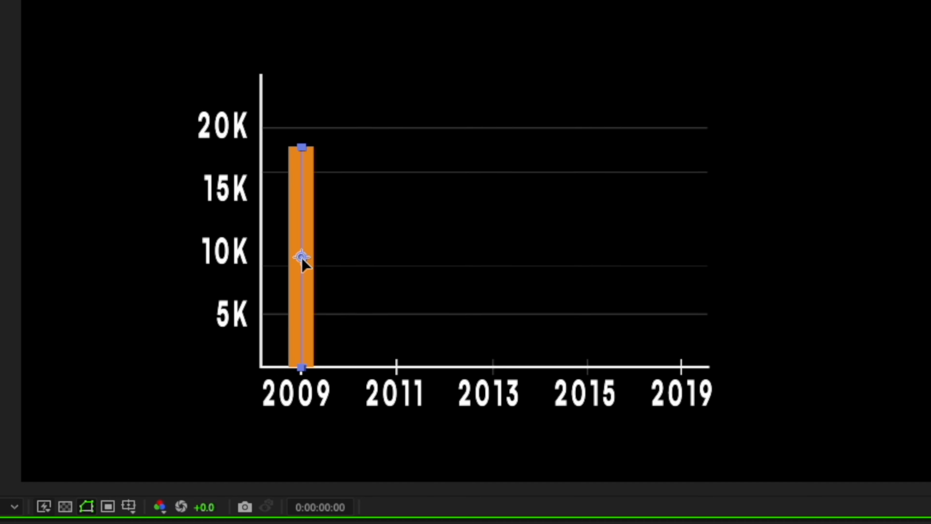
{"action": "left_click_drag", "start_coordinate": [302, 258], "coordinate": [399, 264]}
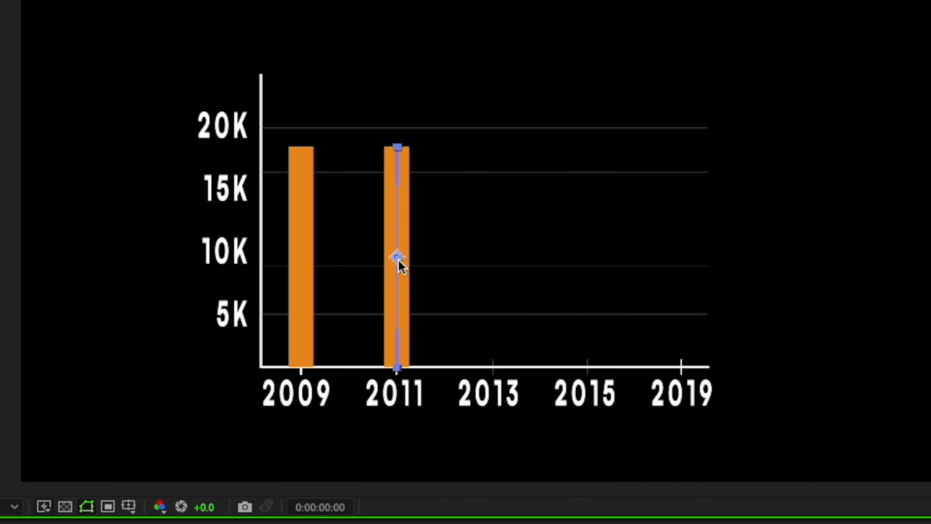
Duplicate the bar for the remaining years, placing copies on the 2013, 2015 and 2019 ticks
{"action": "key", "text": "super+d"}
{"action": "left_click_drag", "start_coordinate": [399, 262], "coordinate": [490, 276]}
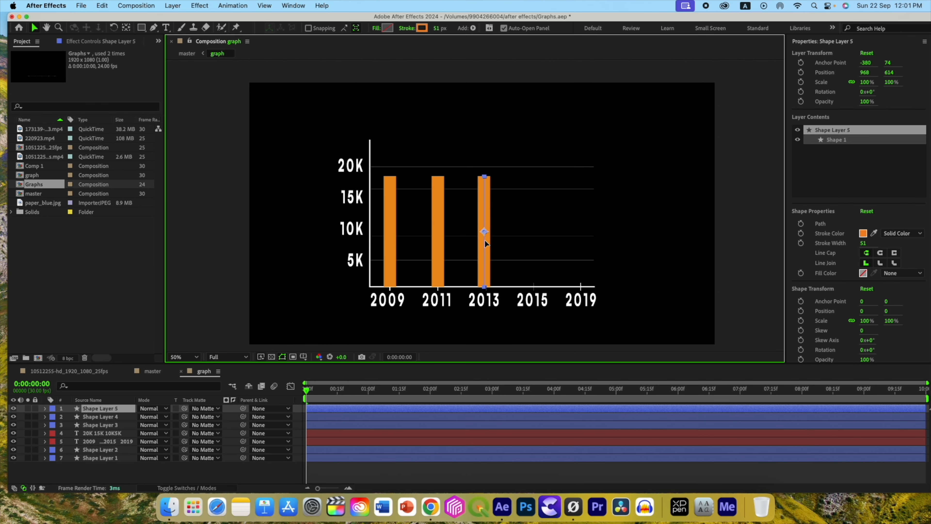
{"action": "left_click_drag", "start_coordinate": [485, 240], "coordinate": [583, 235]}
{"action": "key", "text": "super+d"}
{"action": "key", "text": "super+d"}
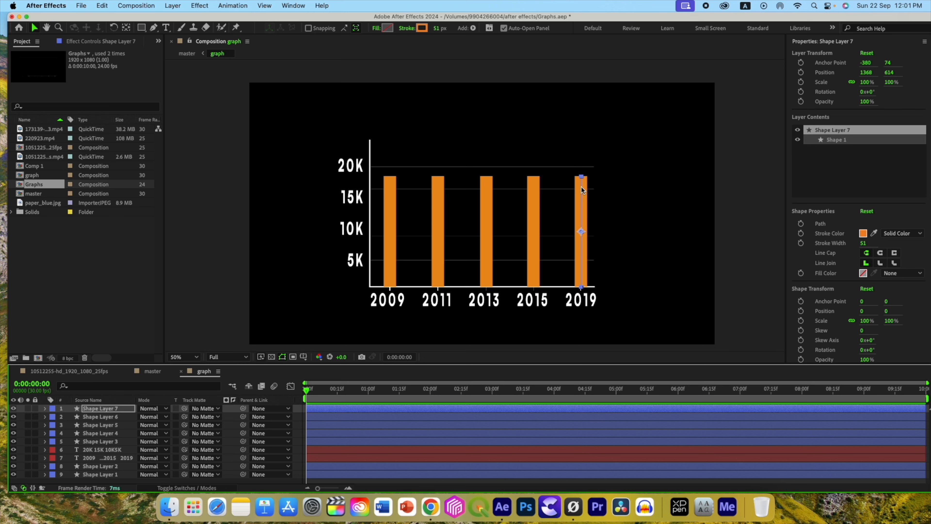
Add Trim Paths to the 2009 bar in Shape Layer 3 and expand its properties
{"action": "left_click", "coordinate": [101, 435]}
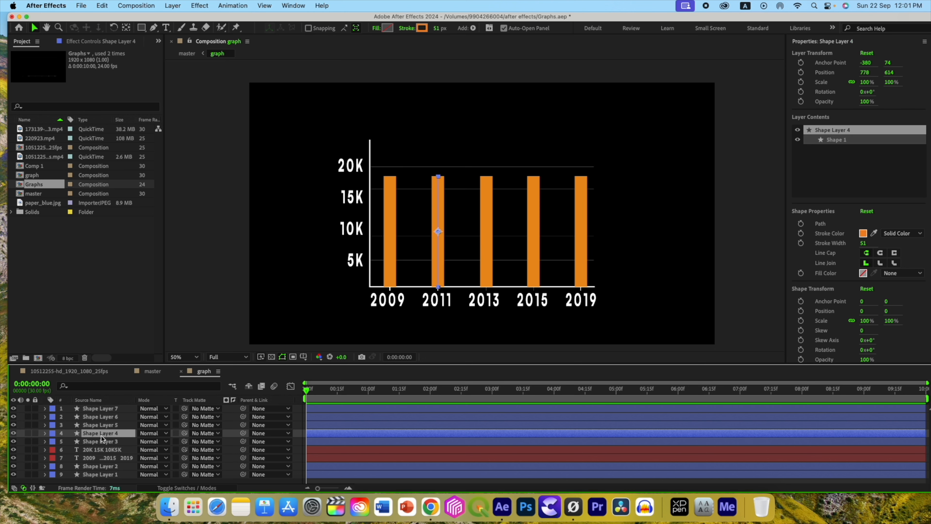
{"action": "left_click", "coordinate": [101, 442]}
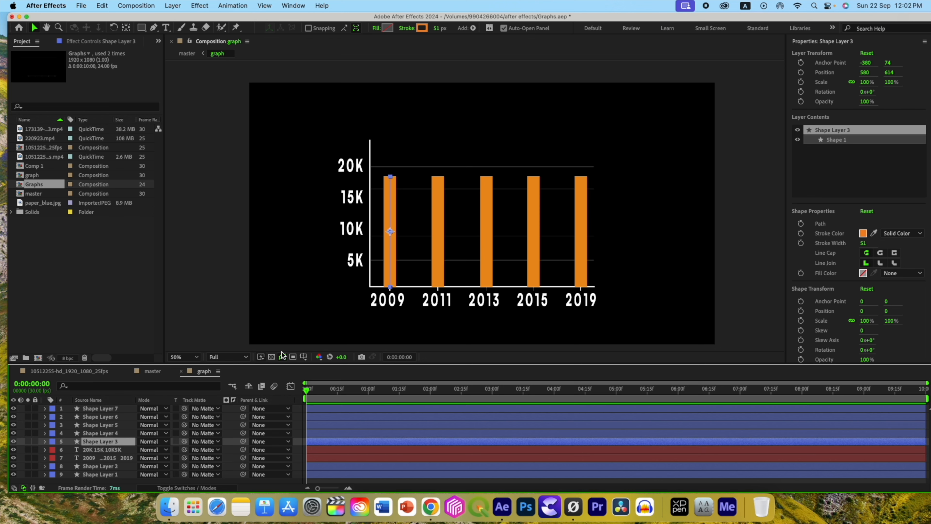
{"action": "left_click", "coordinate": [44, 441]}
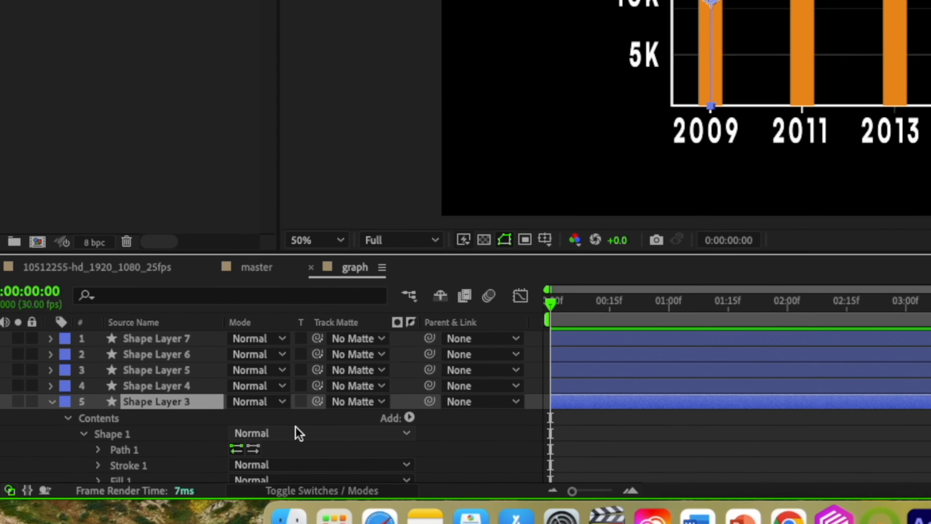
{"action": "scroll", "coordinate": [174, 454], "scroll_direction": "down", "scroll_amount": 1}
{"action": "left_click", "coordinate": [425, 398]}
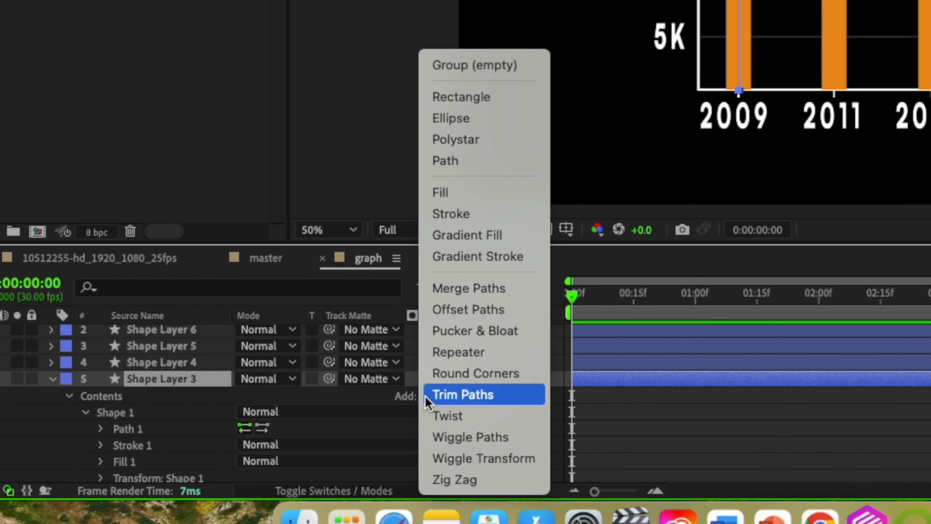
{"action": "left_click", "coordinate": [446, 396]}
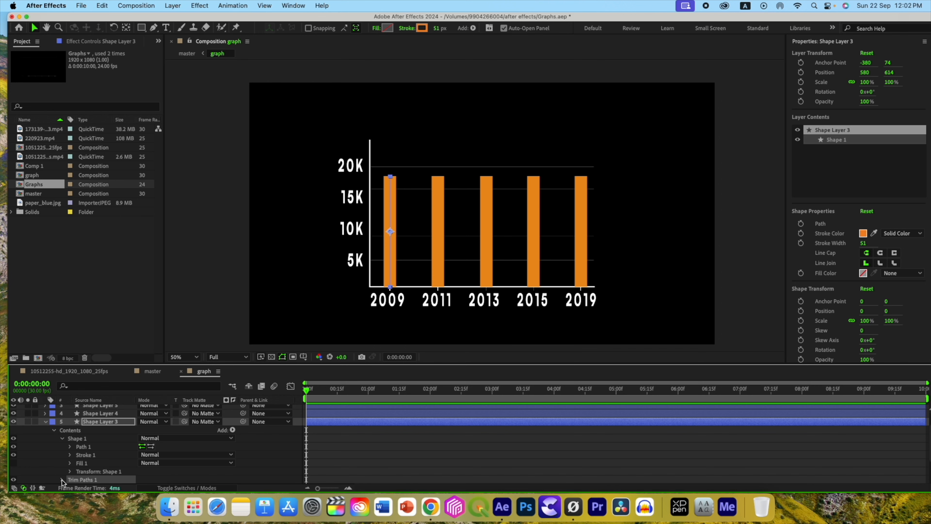
{"action": "left_click", "coordinate": [71, 477]}
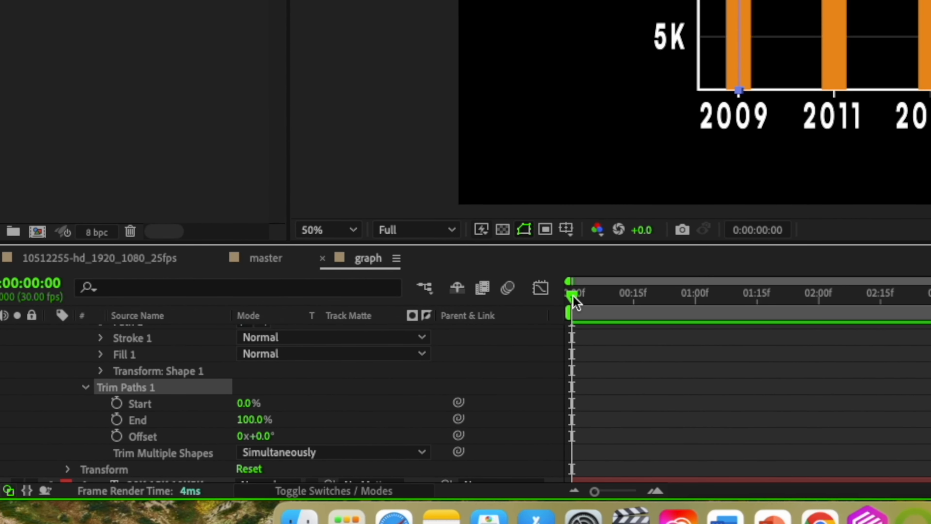
Keyframe the Trim Paths End value of the 2009 bar at 0% on frame 0:00:00:02
{"action": "left_click", "coordinate": [322, 386]}
{"action": "left_click_drag", "start_coordinate": [581, 298], "coordinate": [583, 298]}
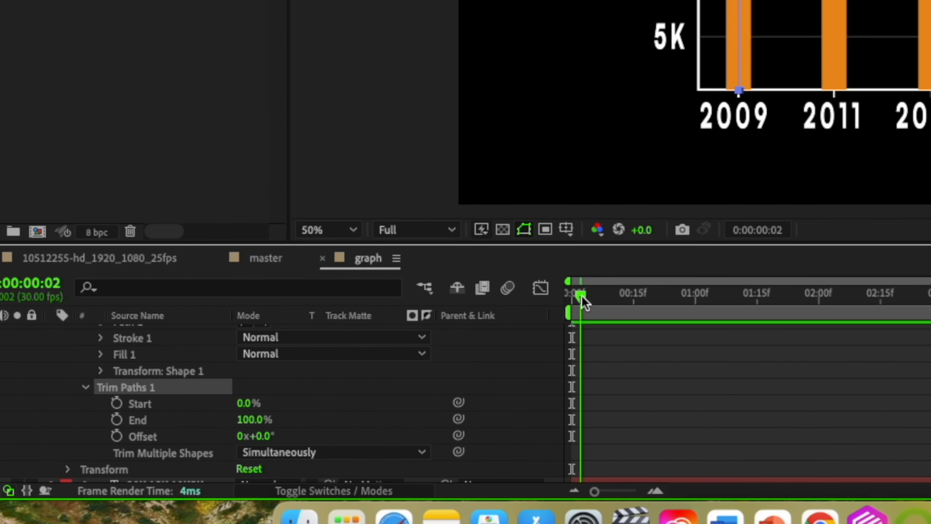
{"action": "left_click", "coordinate": [115, 422]}
{"action": "left_click", "coordinate": [245, 425]}
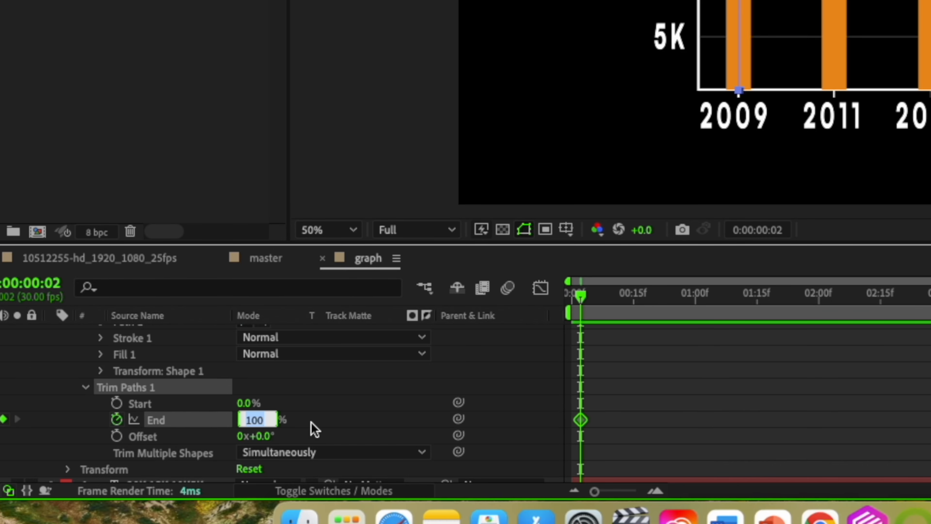
{"action": "type", "text": "0"}
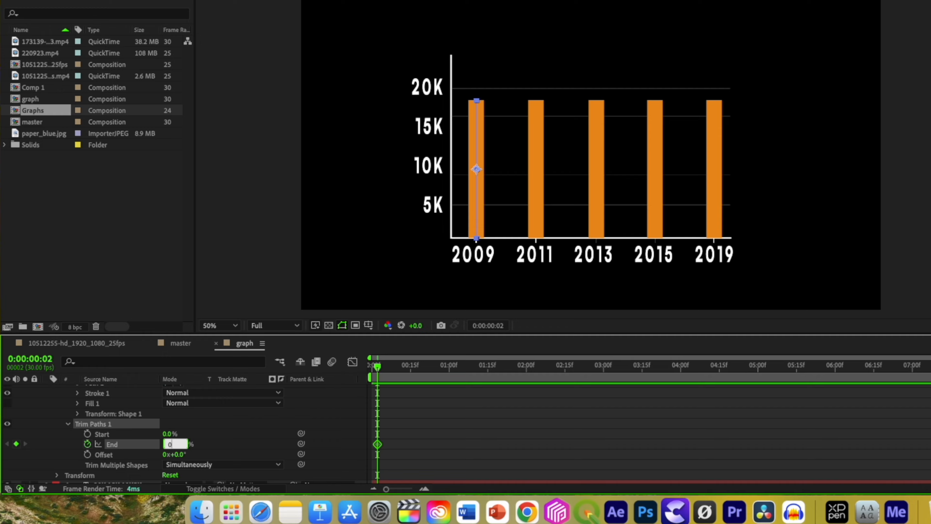
{"action": "key", "text": "Return"}
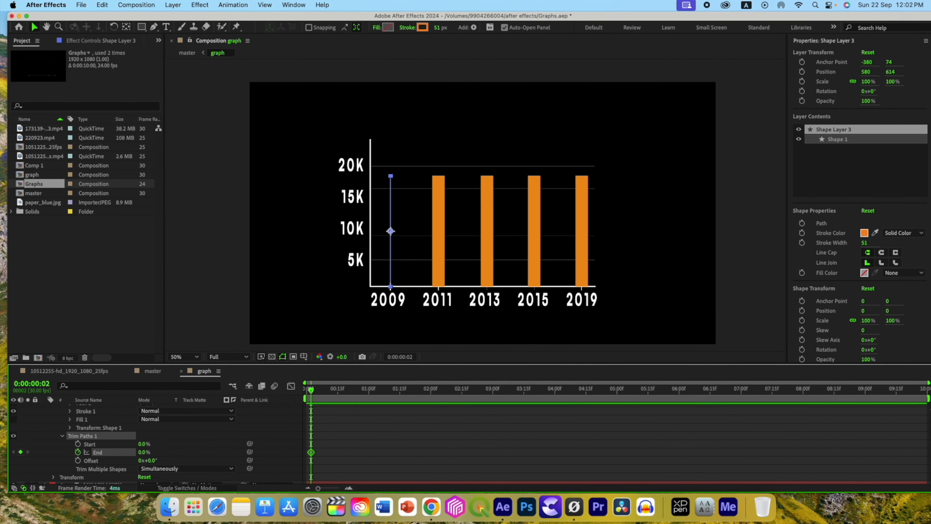
Add a second Trim Paths End keyframe of 100% for the 2009 bar at 0:00:00:18
{"action": "left_click_drag", "start_coordinate": [311, 391], "coordinate": [340, 391]}
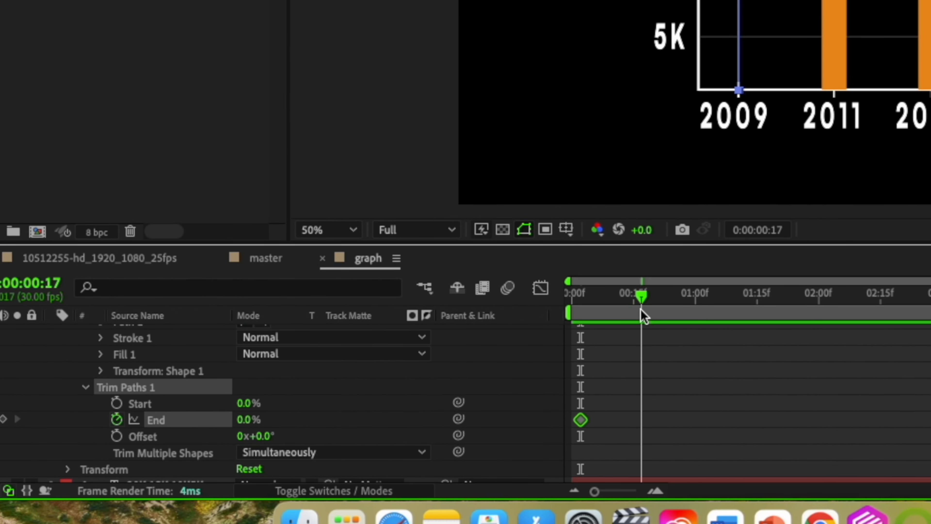
{"action": "left_click_drag", "start_coordinate": [641, 309], "coordinate": [647, 311]}
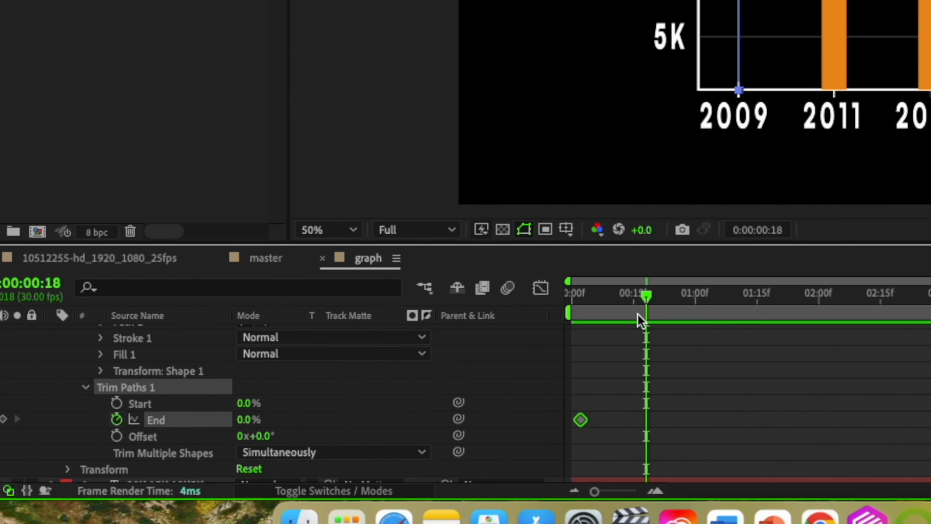
{"action": "left_click", "coordinate": [245, 420]}
{"action": "type", "text": "10"}
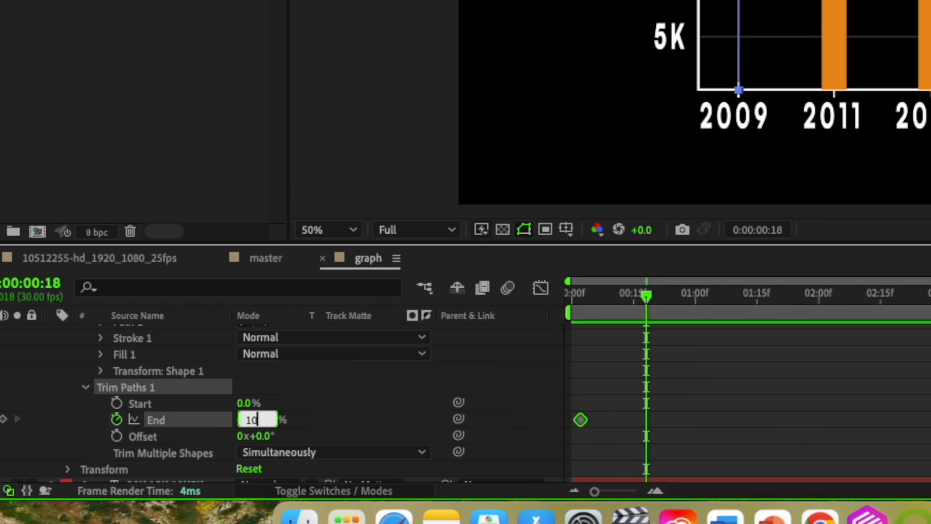
{"action": "type", "text": "0"}
{"action": "key", "text": "Return"}
Try easing both End keyframes with the Flow plugin's "sexy" curve, 0.88, 0.14, 0.12, 0.86
{"action": "key", "text": "Home"}
{"action": "left_click_drag", "start_coordinate": [683, 399], "coordinate": [569, 421]}
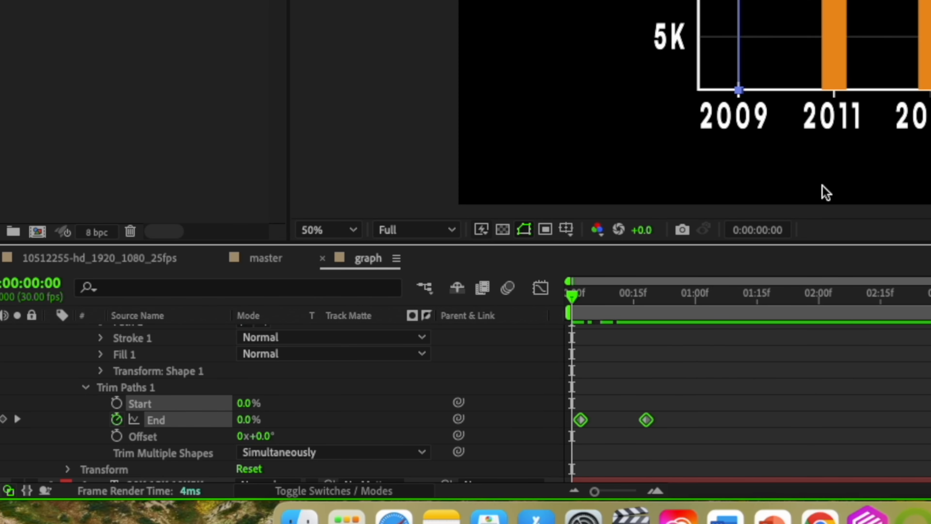
{"action": "left_click", "coordinate": [521, 1]}
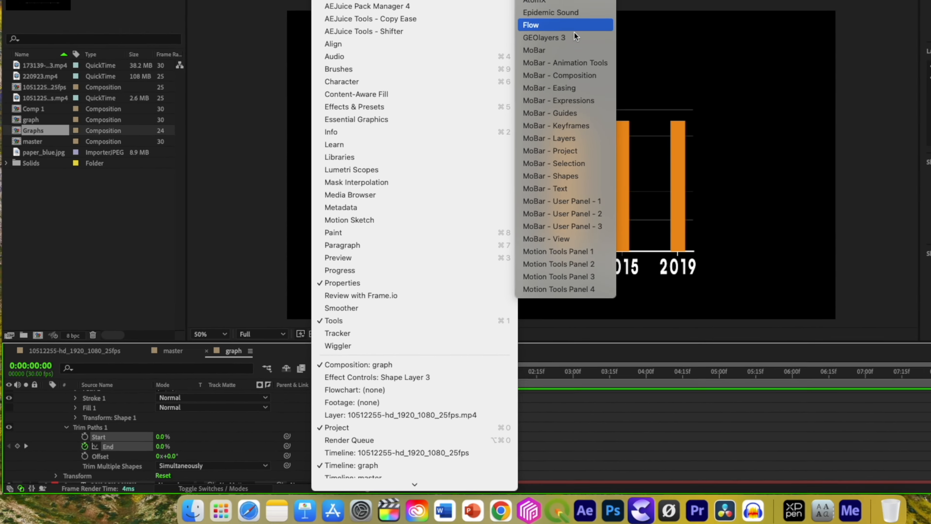
{"action": "left_click", "coordinate": [619, 0]}
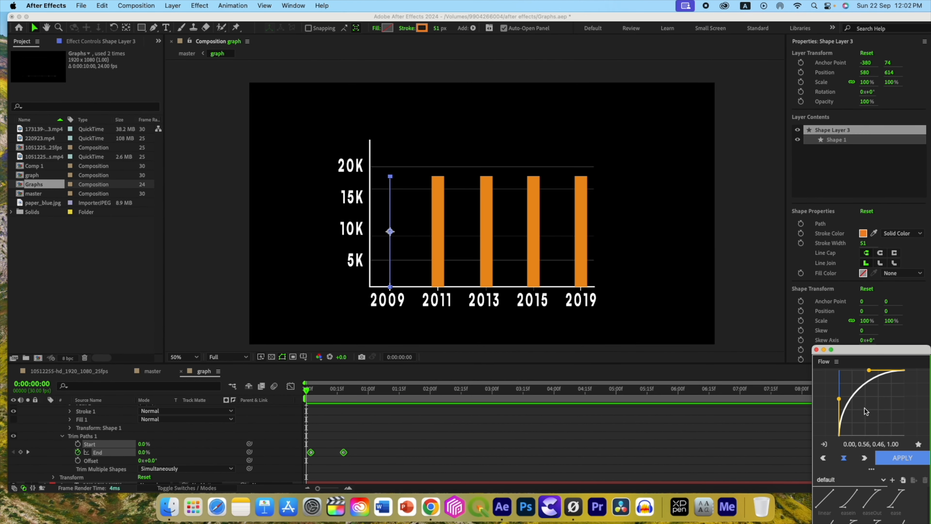
{"action": "left_click_drag", "start_coordinate": [869, 353], "coordinate": [855, 228]}
{"action": "left_click", "coordinate": [885, 336]}
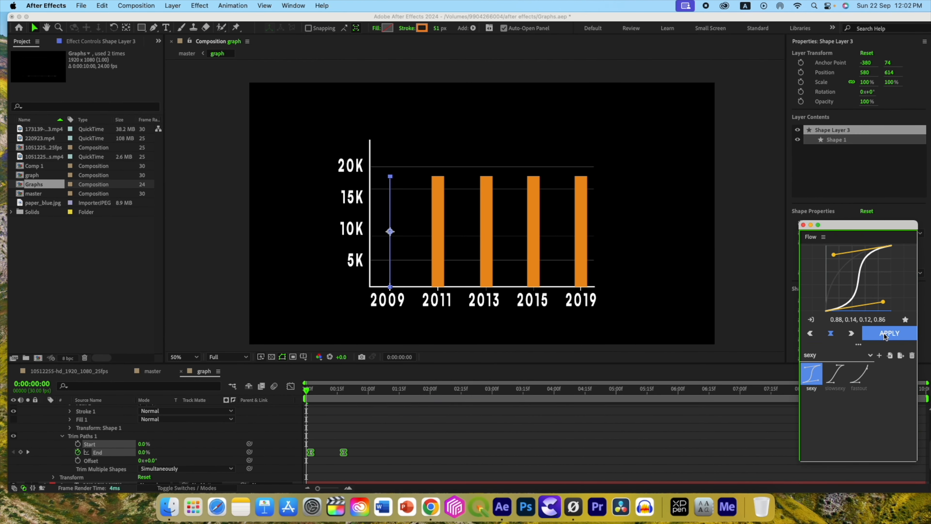
Try stretching the End animation to about 3 seconds and scrub through it with its speed curve shown in the Graph Editor
{"action": "left_click", "coordinate": [372, 469]}
{"action": "left_click", "coordinate": [290, 387]}
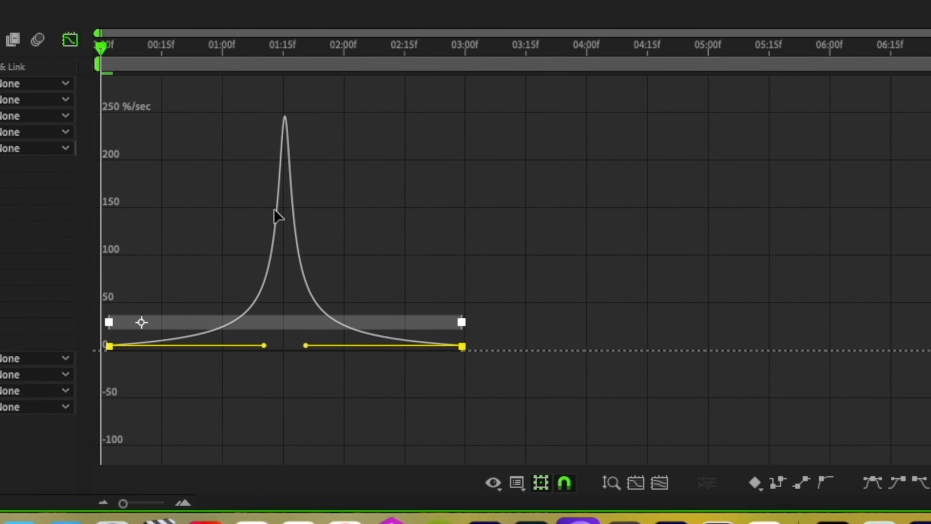
{"action": "left_click_drag", "start_coordinate": [101, 47], "coordinate": [413, 58]}
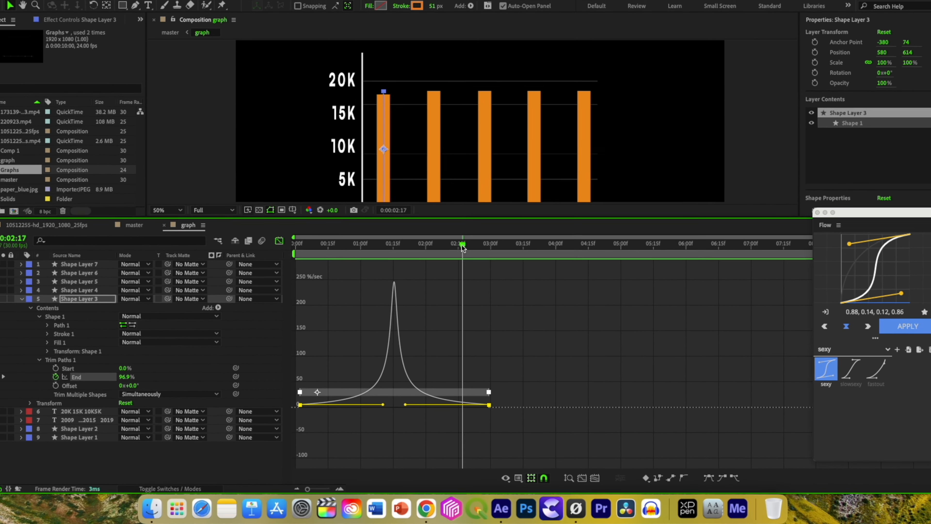
{"action": "left_click_drag", "start_coordinate": [410, 43], "coordinate": [143, 44]}
{"action": "left_click_drag", "start_coordinate": [332, 260], "coordinate": [316, 259]}
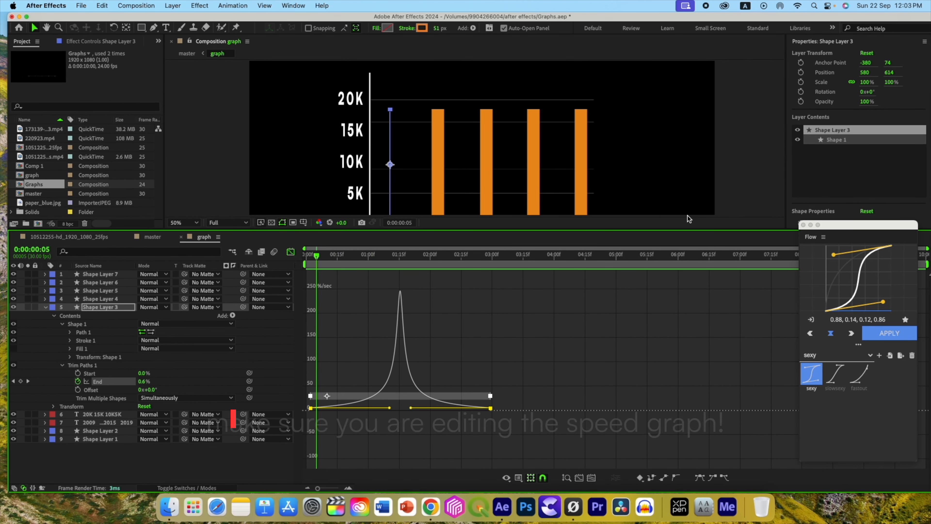
Close the Flow panel and undo the keyframe move and the Flow easing
{"action": "left_click", "coordinate": [803, 224]}
{"action": "left_click", "coordinate": [102, 6]}
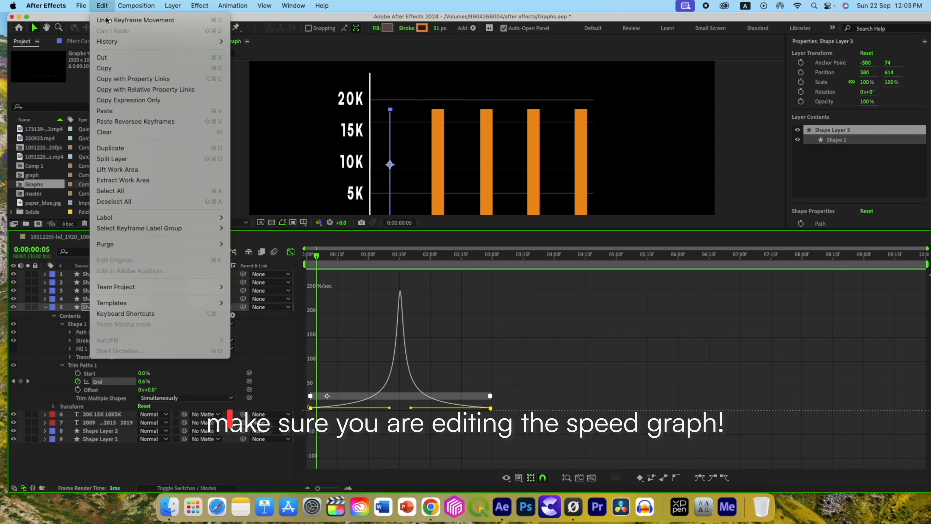
{"action": "left_click", "coordinate": [104, 19]}
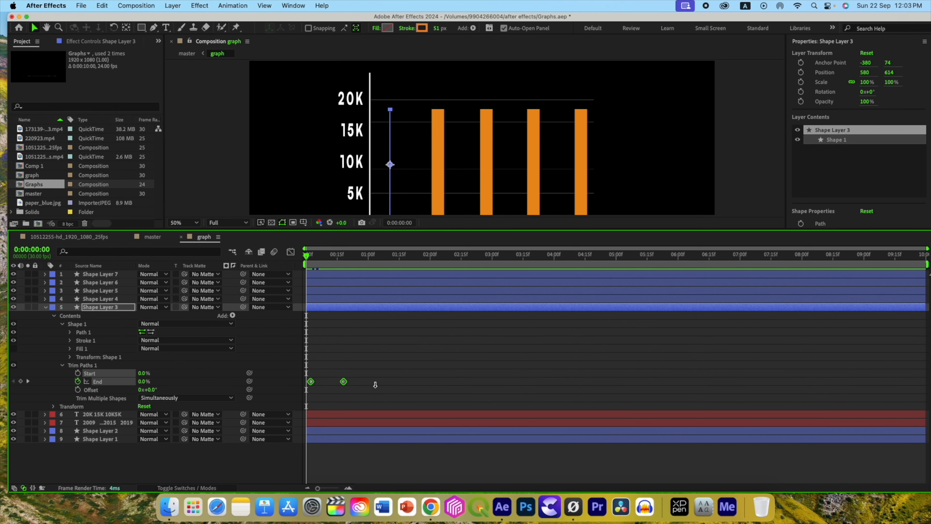
Easy-ease both End keyframes and pull their speed graph handles together in the Graph Editor to form a sharp central peak
{"action": "left_click_drag", "start_coordinate": [365, 388], "coordinate": [300, 372]}
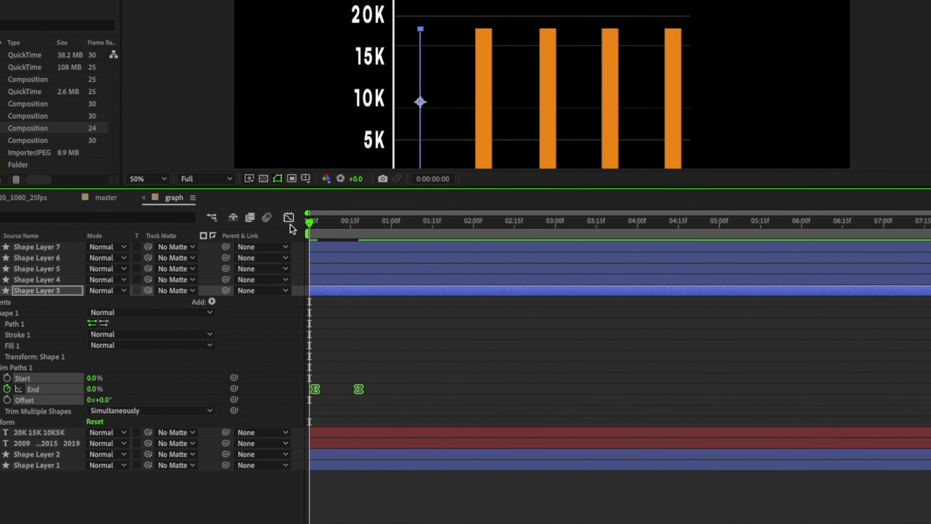
{"action": "left_click", "coordinate": [290, 251]}
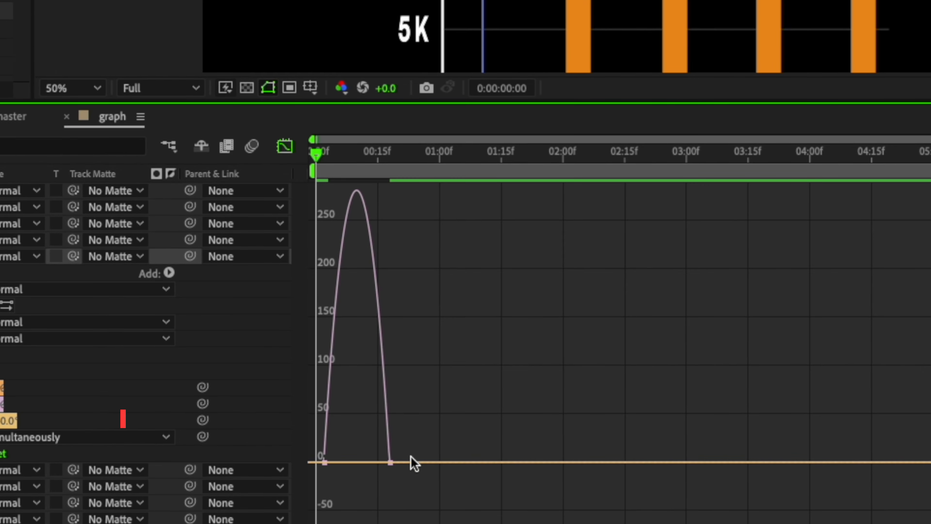
{"action": "left_click_drag", "start_coordinate": [425, 491], "coordinate": [294, 415]}
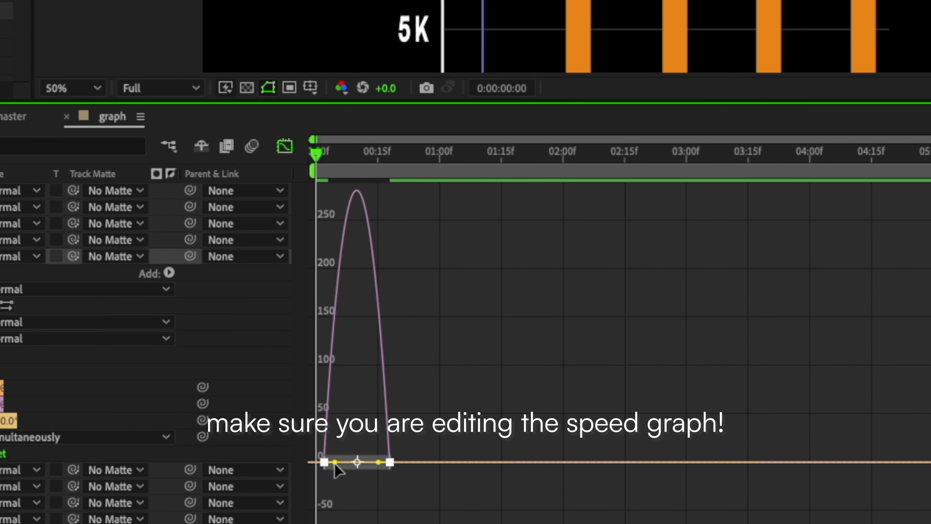
{"action": "left_click_drag", "start_coordinate": [336, 470], "coordinate": [380, 467]}
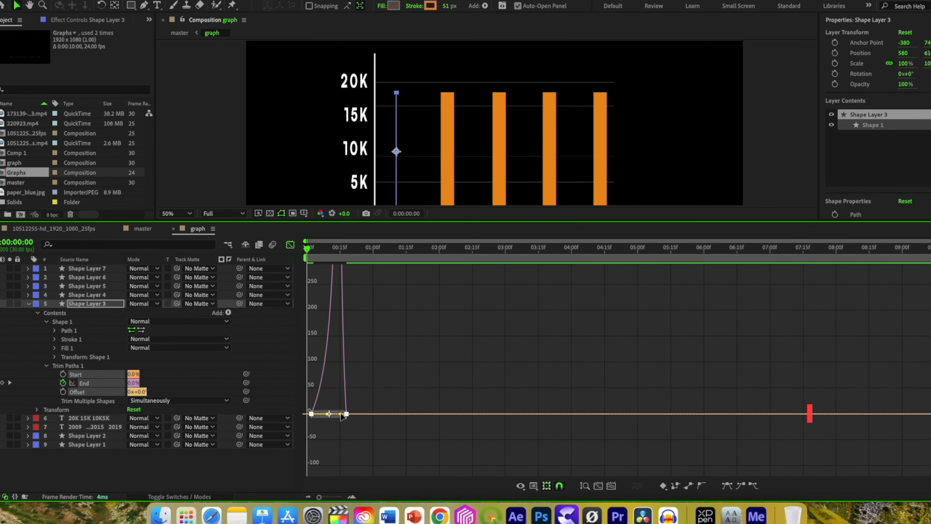
{"action": "left_click_drag", "start_coordinate": [341, 417], "coordinate": [330, 421]}
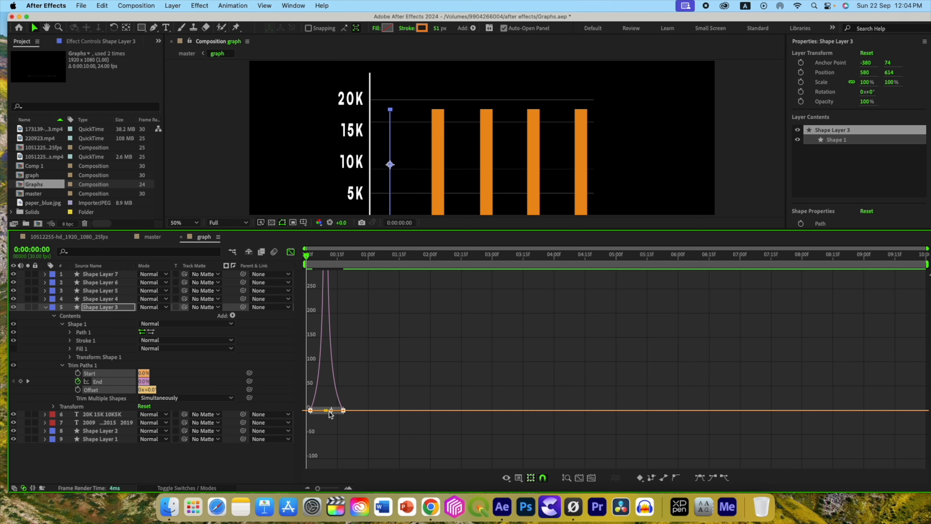
{"action": "scroll", "coordinate": [335, 355], "scroll_direction": "down", "scroll_amount": 5}
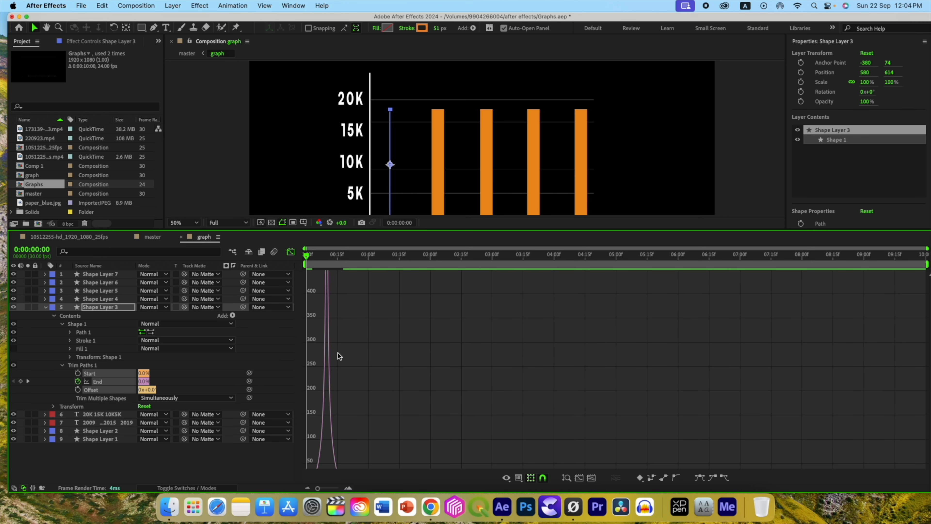
{"action": "left_click", "coordinate": [291, 252]}
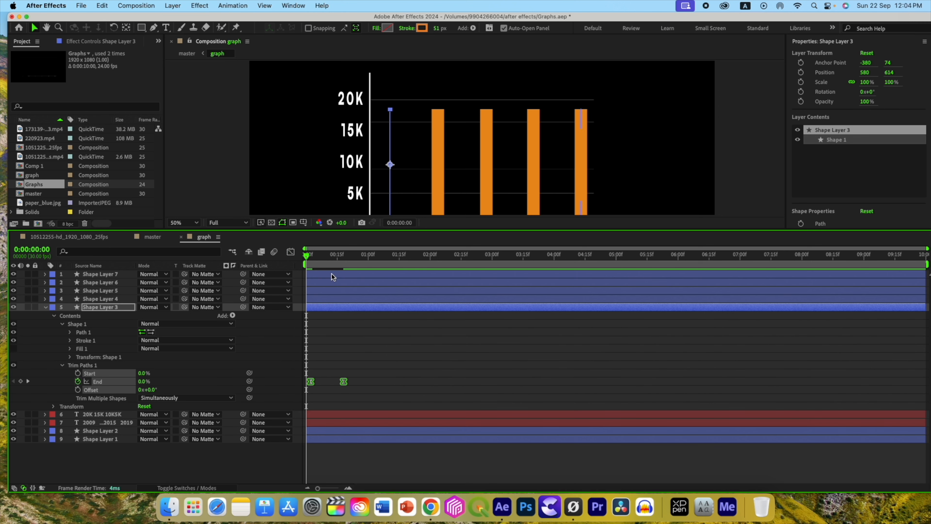
Move the second End keyframe of the 2009 bar to 0:00:01:06 and preview the growth before and after
{"action": "key", "text": "space"}
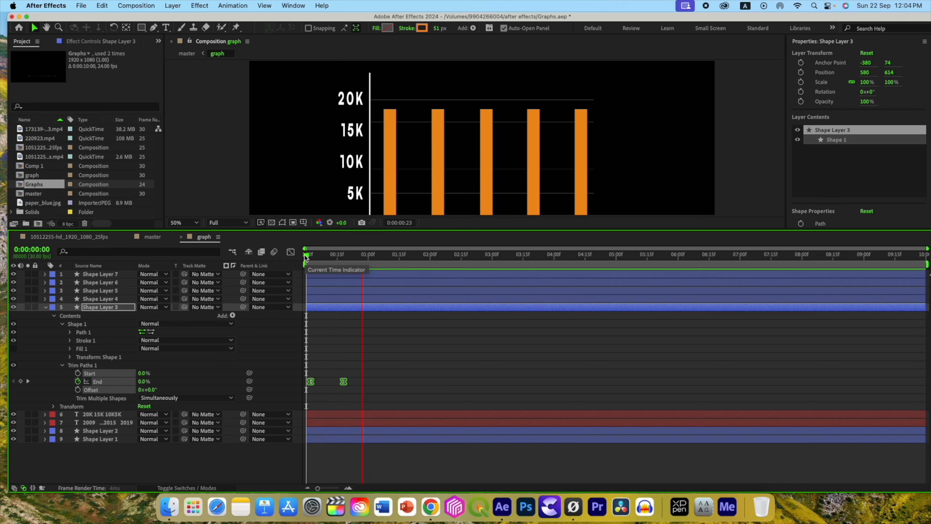
{"action": "key", "text": "space"}
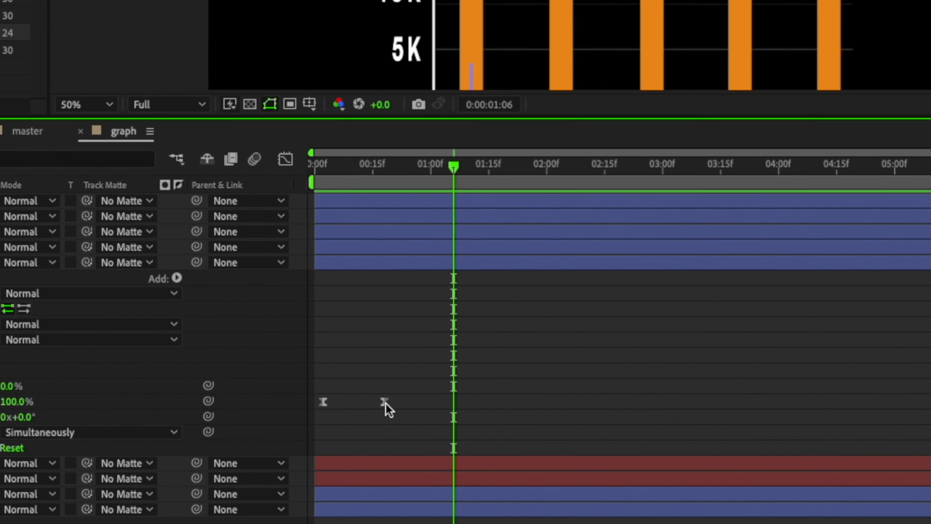
{"action": "left_click_drag", "start_coordinate": [384, 402], "coordinate": [455, 403]}
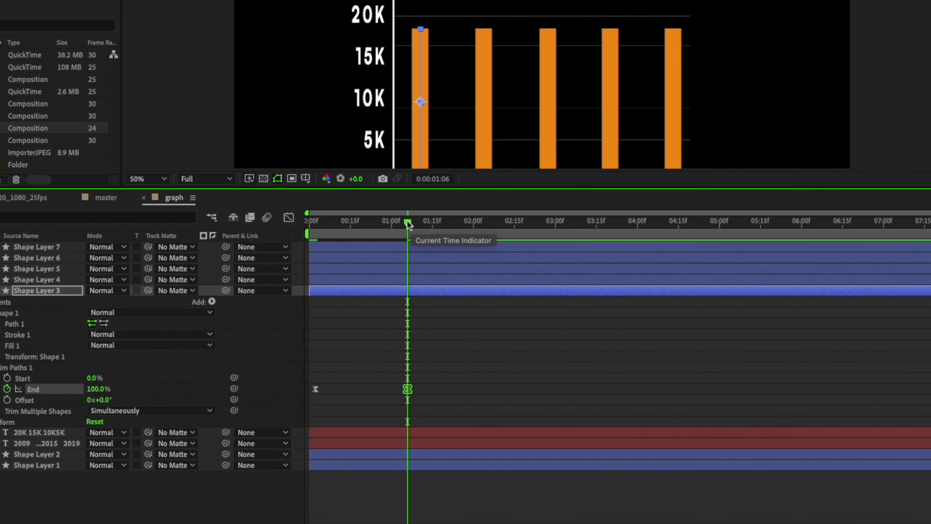
{"action": "left_click_drag", "start_coordinate": [409, 223], "coordinate": [297, 224]}
{"action": "key", "text": "space"}
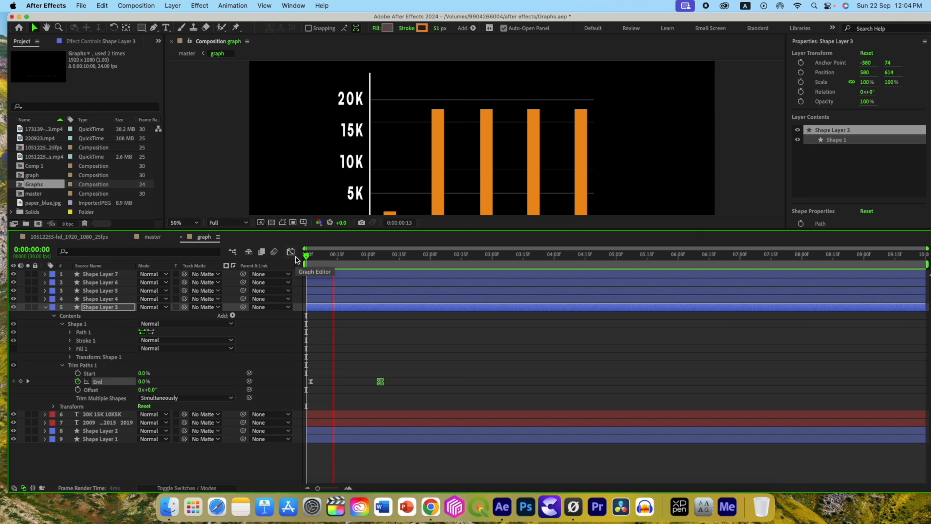
{"action": "key", "text": "space"}
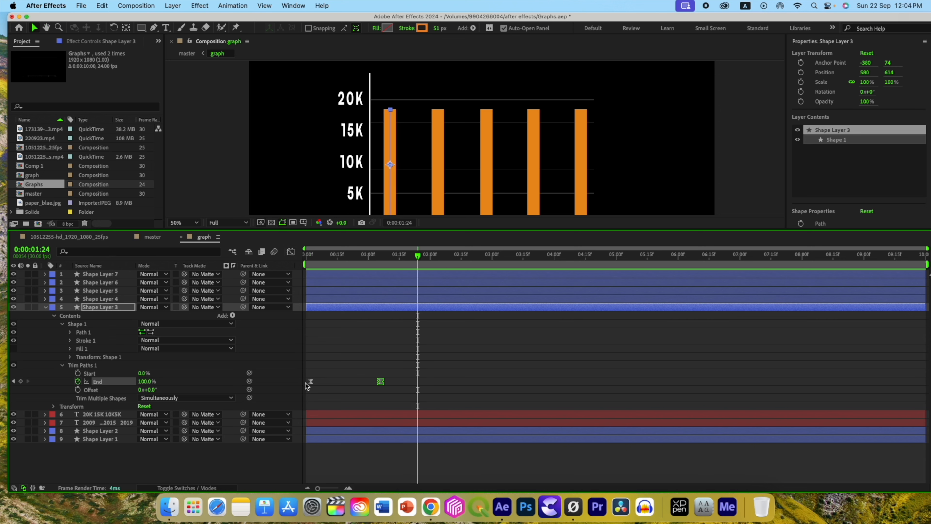
Copy both eased End keyframes of Shape Layer 3 and collapse the layer's properties
{"action": "left_click_drag", "start_coordinate": [402, 392], "coordinate": [303, 369]}
{"action": "right_click", "coordinate": [311, 383]}
{"action": "left_click", "coordinate": [102, 6]}
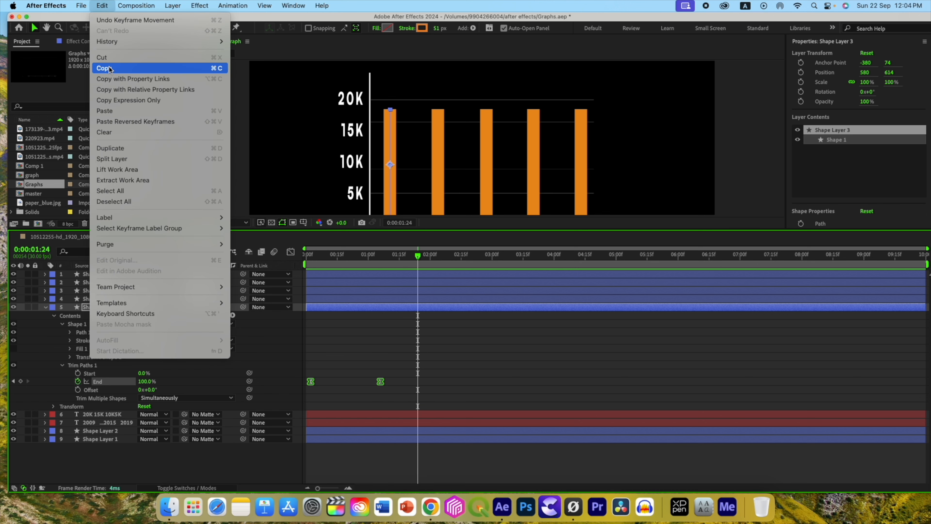
{"action": "left_click", "coordinate": [106, 67]}
{"action": "key", "text": "u"}
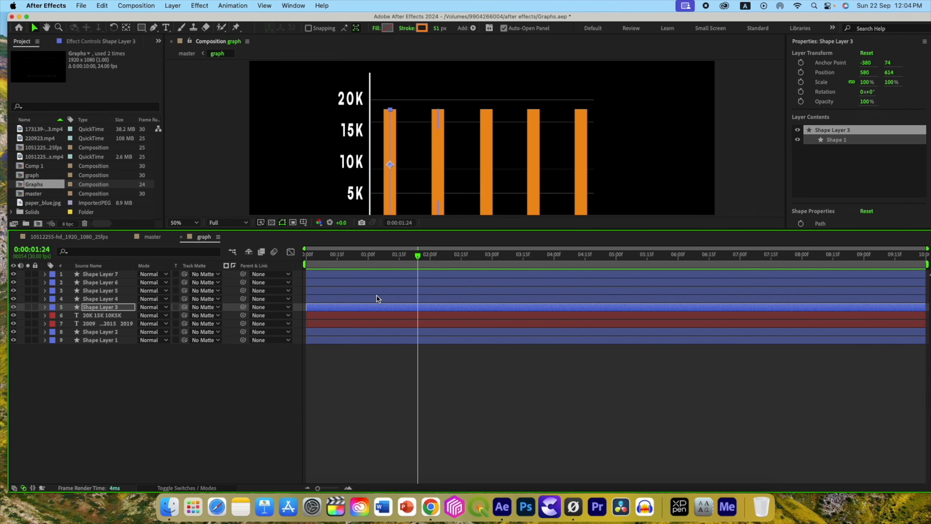
Paste the copied End keyframes onto Shape Layers 4 through 7 starting at 0:00:00:02
{"action": "left_click", "coordinate": [105, 298]}
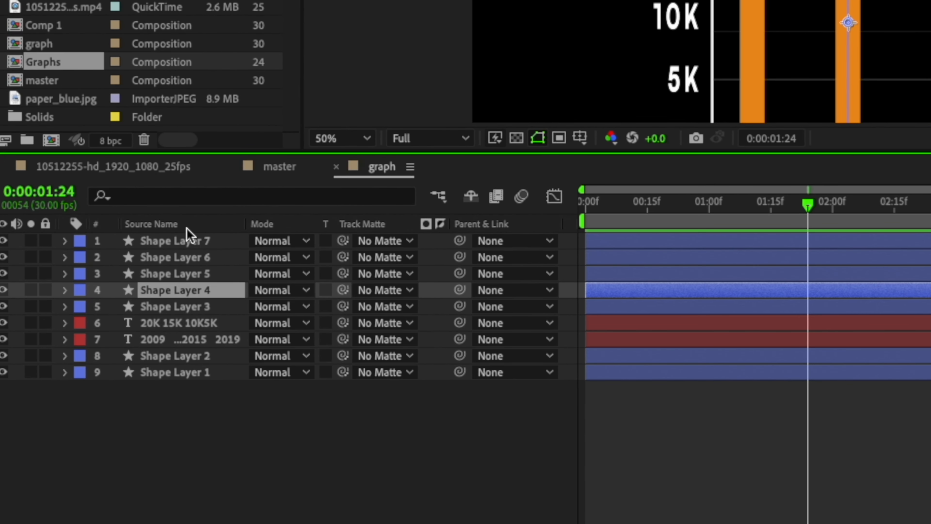
{"action": "left_click", "coordinate": [177, 242], "text": "shift"}
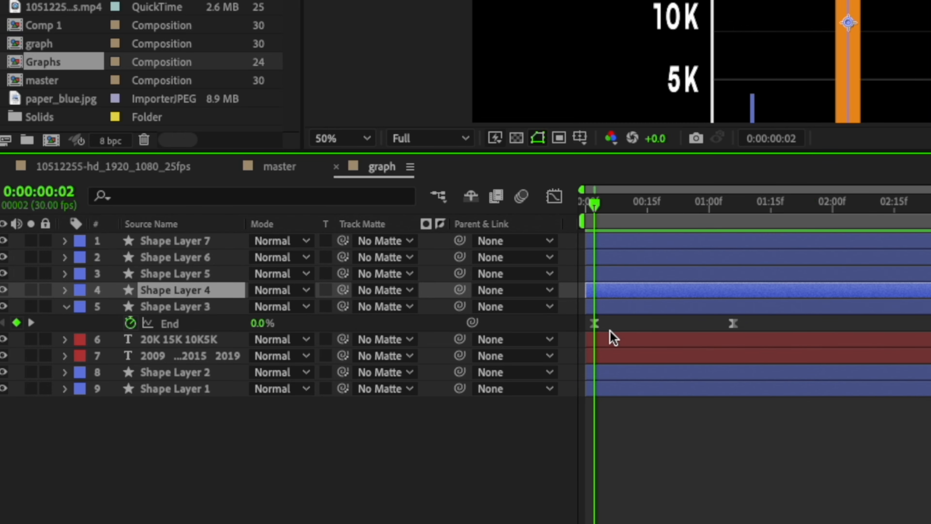
{"action": "left_click", "coordinate": [596, 322]}
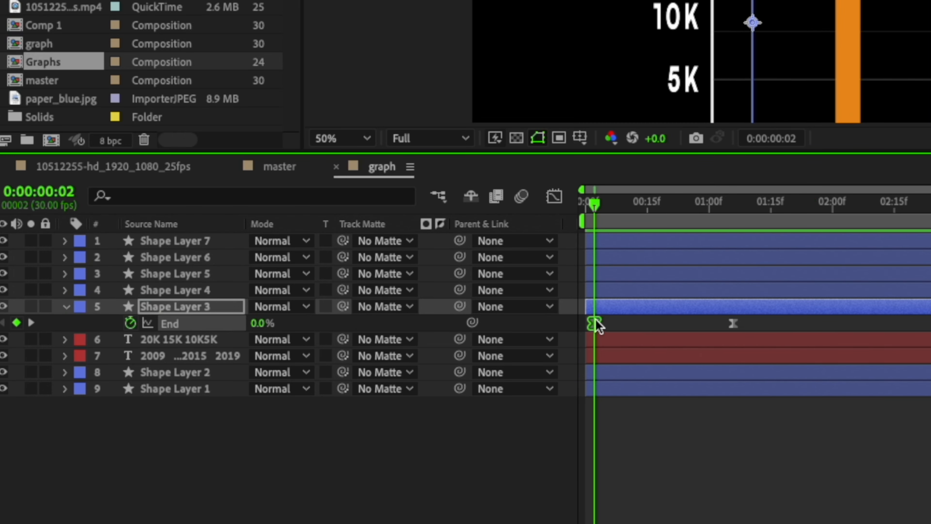
{"action": "left_click", "coordinate": [599, 309]}
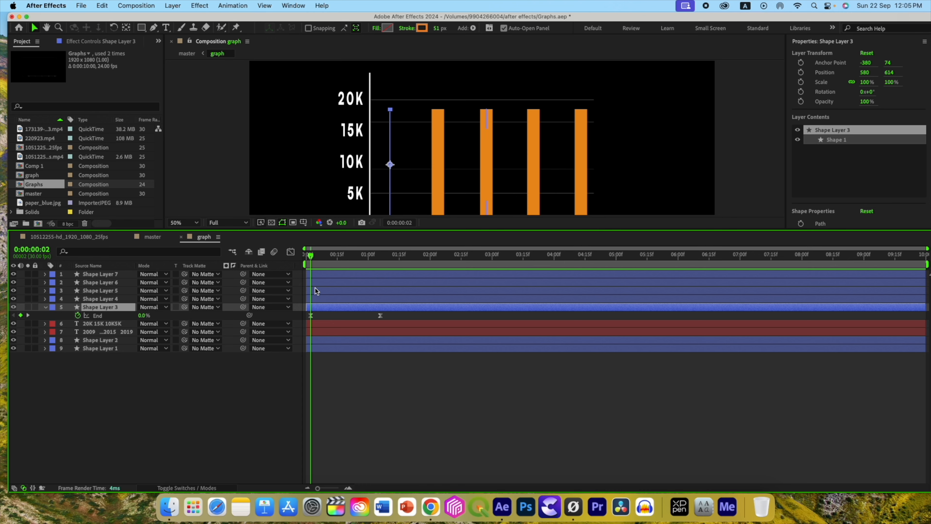
{"action": "left_click", "coordinate": [315, 296]}
{"action": "left_click", "coordinate": [314, 275], "text": "shift"}
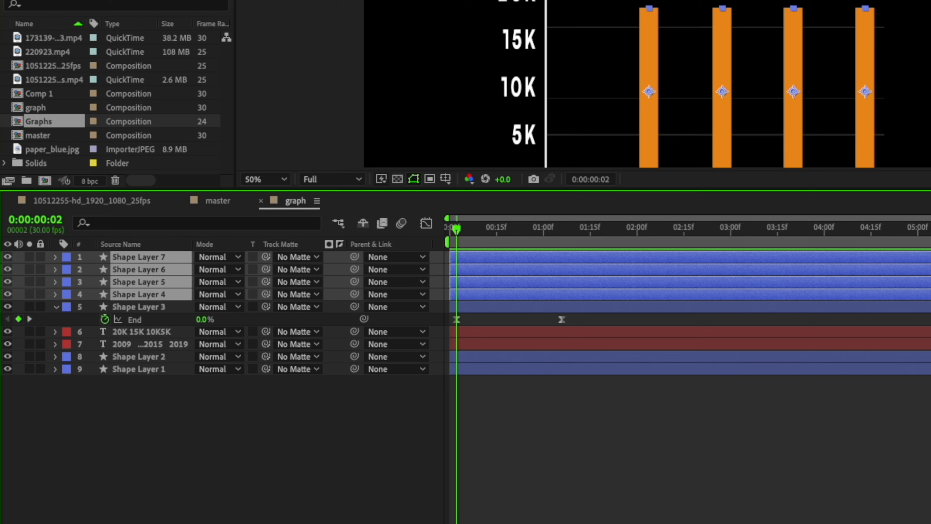
{"action": "left_click", "coordinate": [102, 5]}
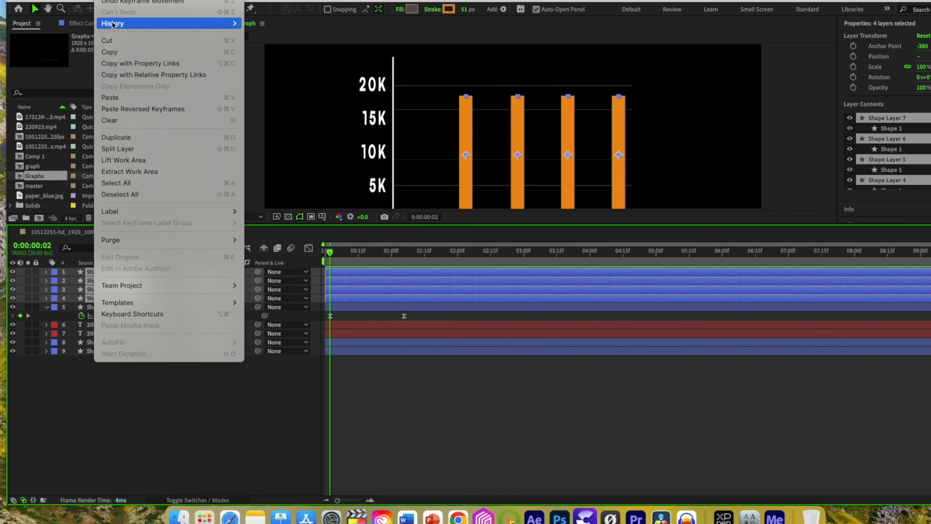
{"action": "left_click", "coordinate": [117, 111]}
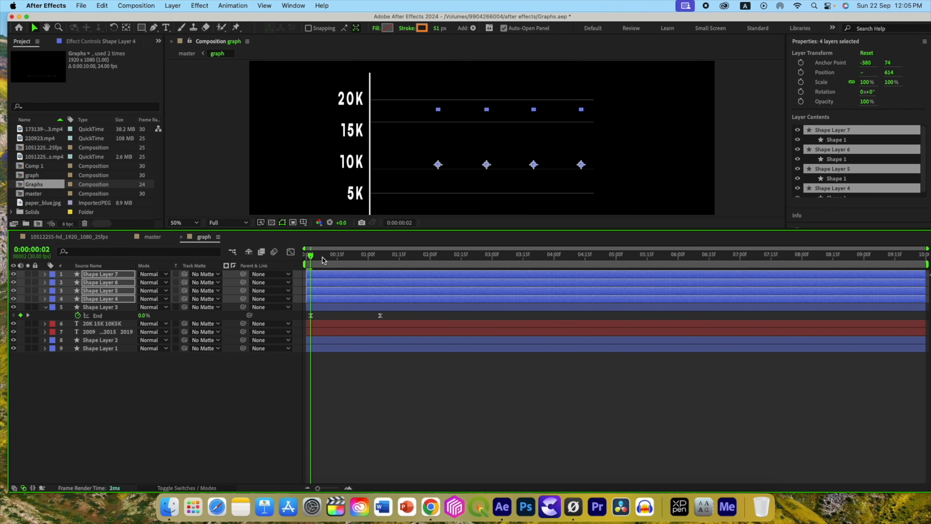
Preview the growth of all five bars from the start and enlarge the composition view to show the whole graph
{"action": "left_click", "coordinate": [304, 257]}
{"action": "key", "text": "space"}
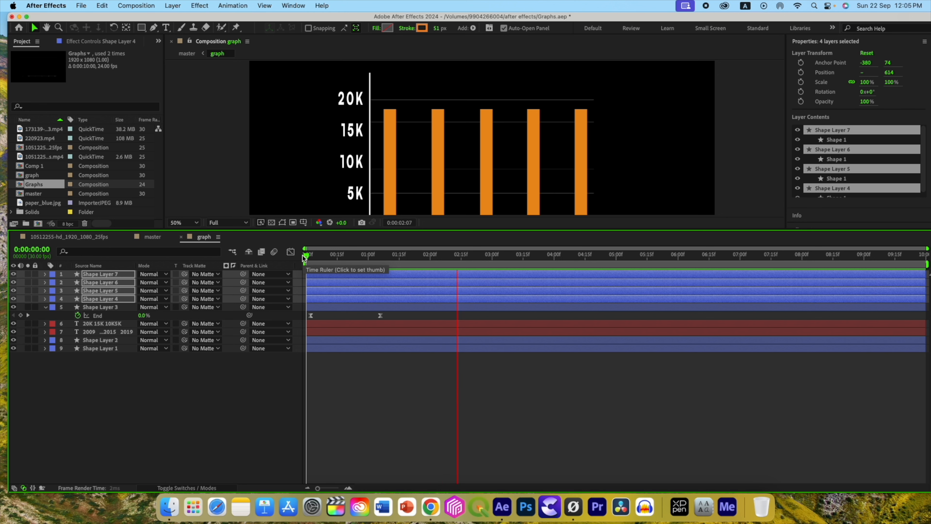
{"action": "key", "text": "space"}
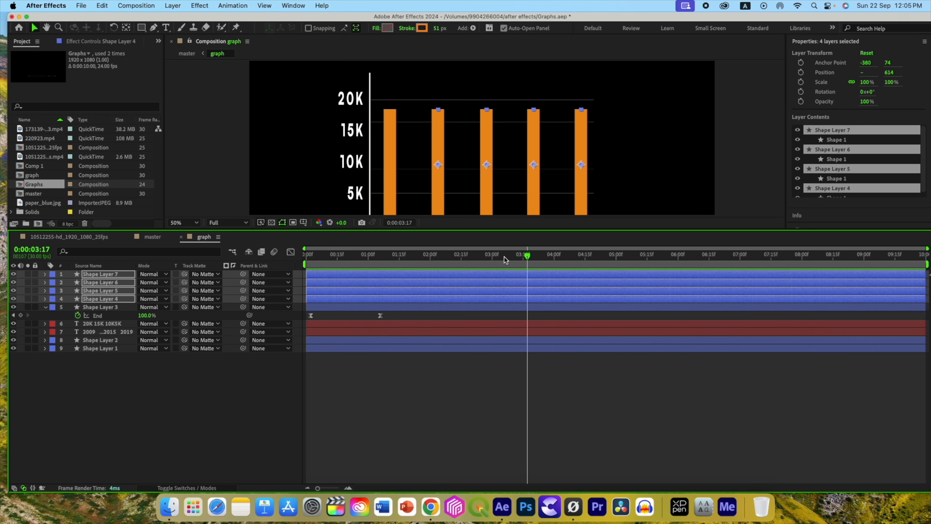
{"action": "left_click_drag", "start_coordinate": [478, 229], "coordinate": [486, 319]}
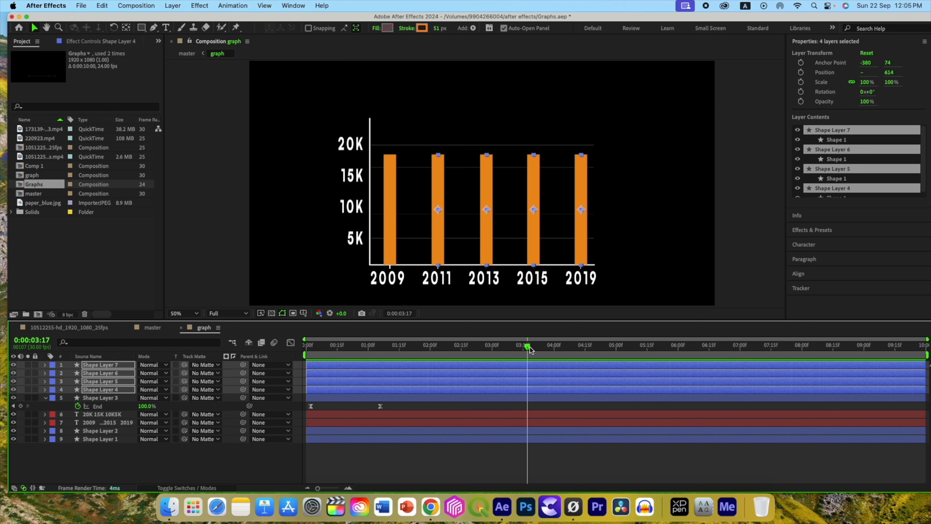
Reveal the keyframes of Shape Layers 4 through 7 and set the 2011 bar's End keyframe at 0:00:01:06 to 73%
{"action": "left_click_drag", "start_coordinate": [529, 350], "coordinate": [311, 349]}
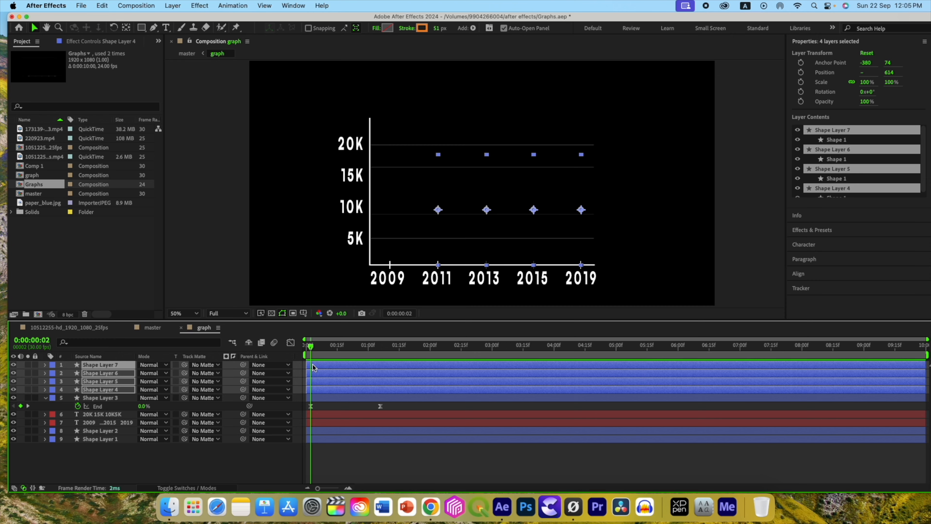
{"action": "key", "text": "u"}
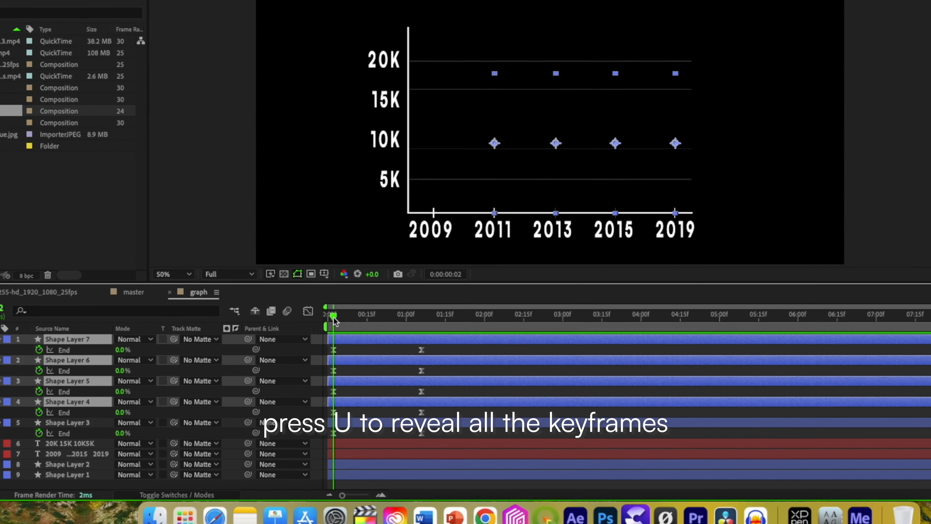
{"action": "left_click_drag", "start_coordinate": [334, 318], "coordinate": [421, 333]}
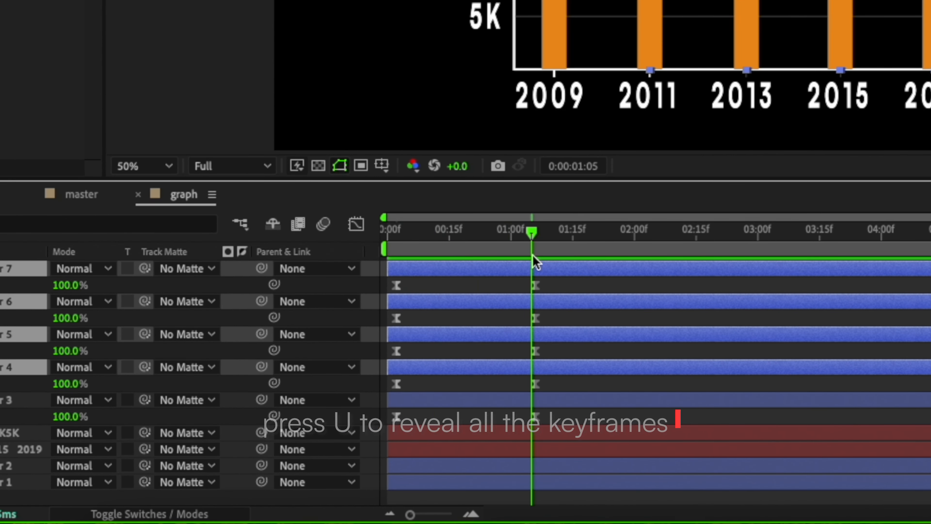
{"action": "left_click_drag", "start_coordinate": [533, 256], "coordinate": [536, 256]}
{"action": "left_click", "coordinate": [535, 384]}
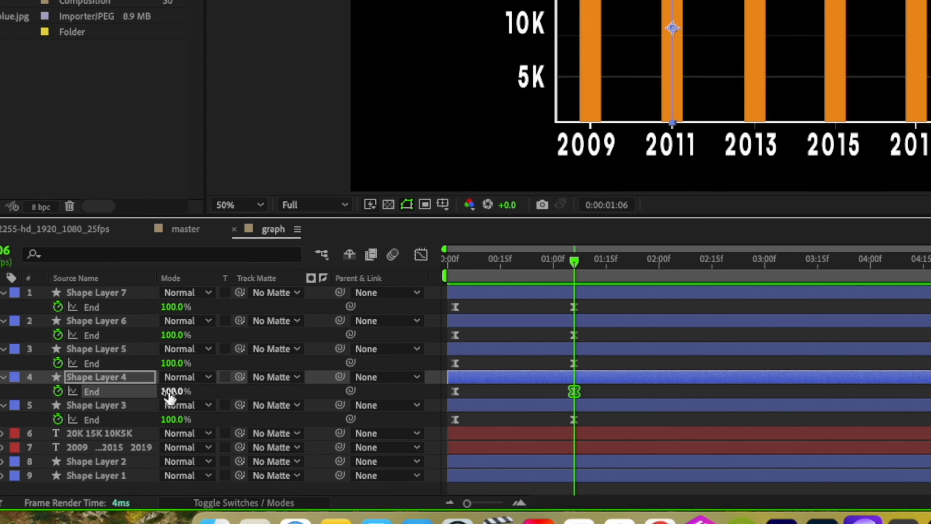
{"action": "left_click_drag", "start_coordinate": [168, 397], "coordinate": [158, 391]}
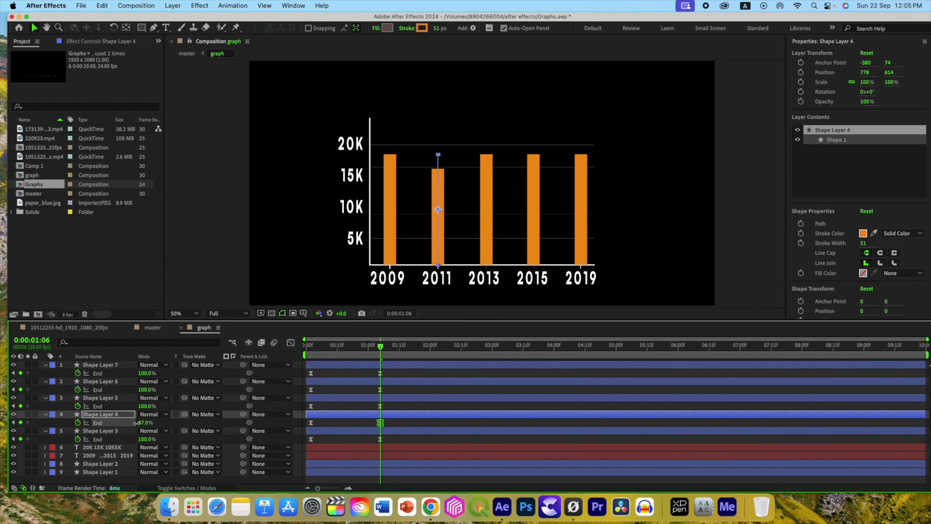
{"action": "left_click_drag", "start_coordinate": [131, 424], "coordinate": [129, 425]}
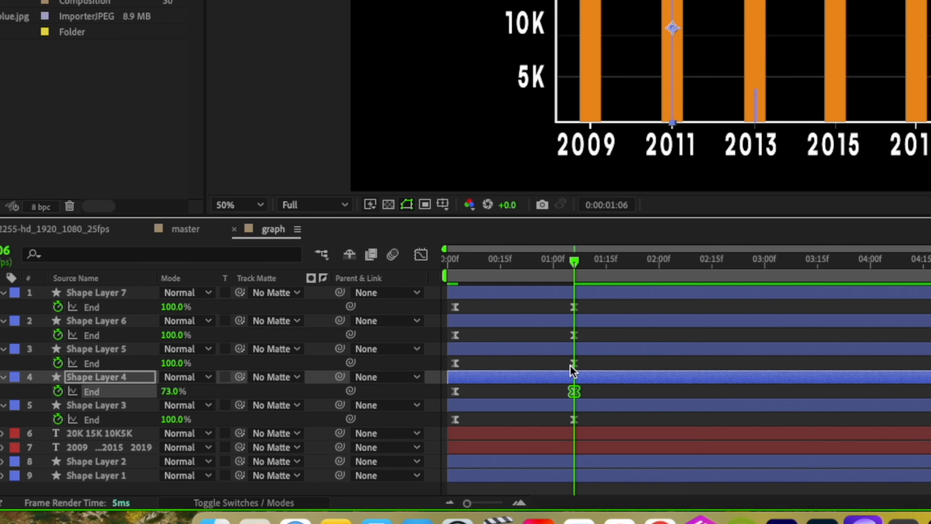
Set the End keyframes at 0:00:01:06 to 94% for the 2013 bar, 56% for 2015 and 83% for 2019
{"action": "left_click", "coordinate": [574, 363]}
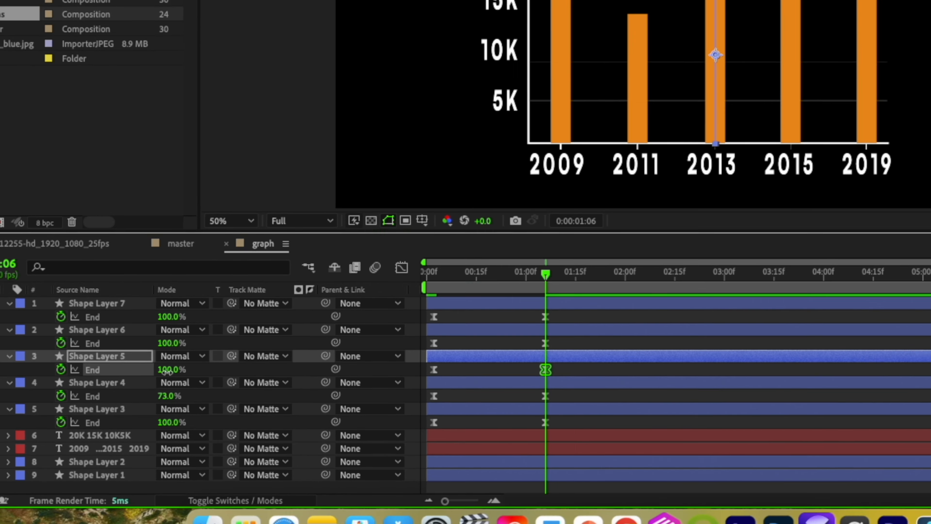
{"action": "left_click_drag", "start_coordinate": [167, 370], "coordinate": [157, 371]}
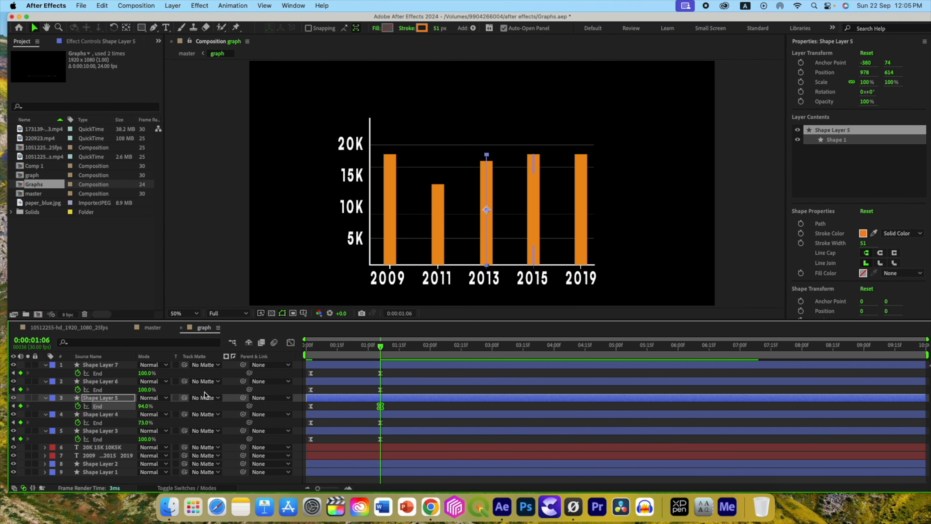
{"action": "left_click", "coordinate": [380, 389]}
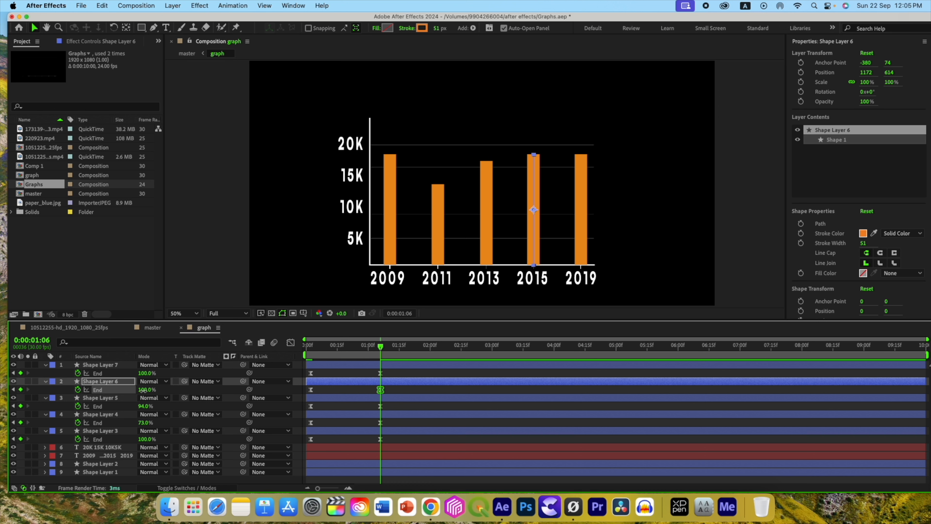
{"action": "left_click_drag", "start_coordinate": [143, 389], "coordinate": [136, 390]}
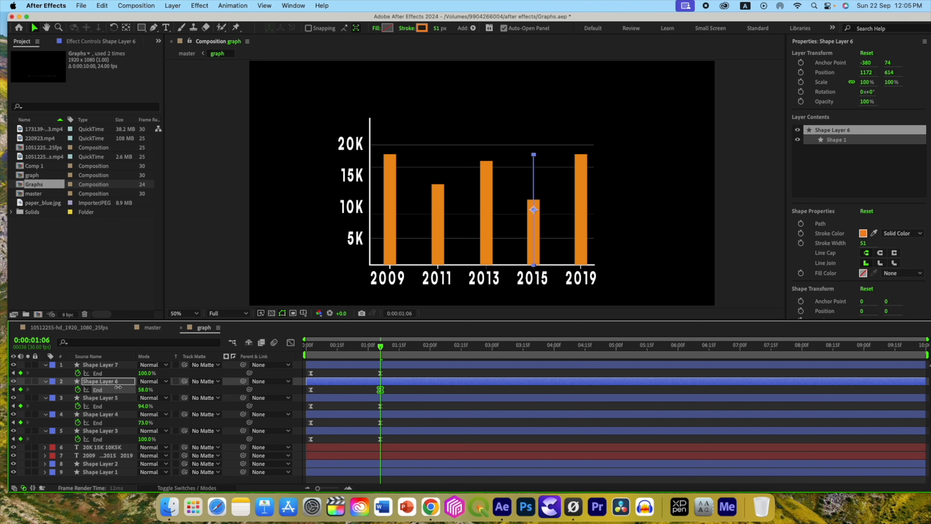
{"action": "left_click", "coordinate": [300, 375]}
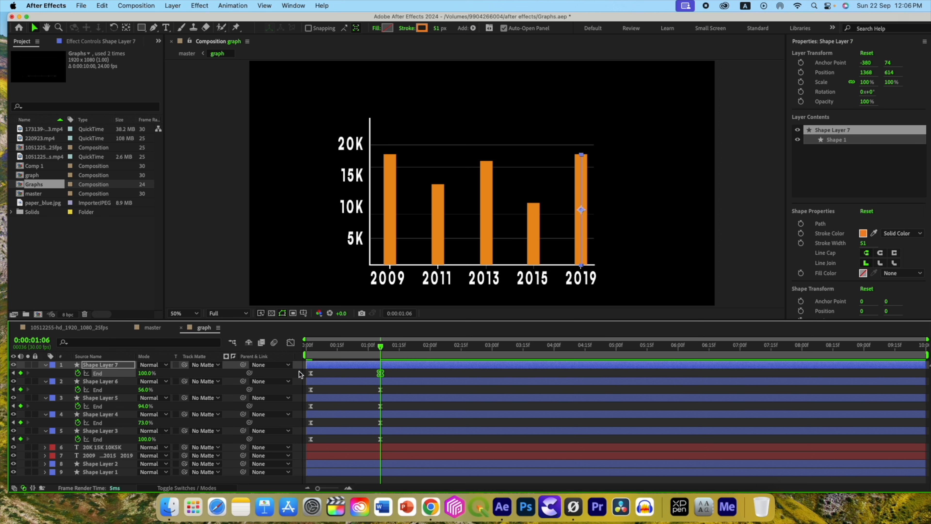
{"action": "left_click_drag", "start_coordinate": [143, 373], "coordinate": [146, 373]}
Preview the bars growing to their different heights from the start of the composition
{"action": "left_click_drag", "start_coordinate": [381, 351], "coordinate": [291, 345]}
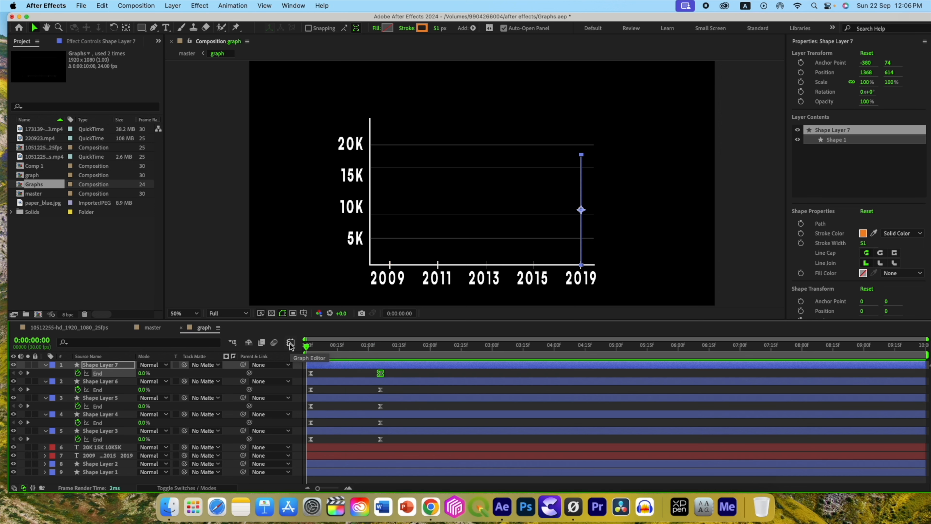
{"action": "key", "text": "space"}
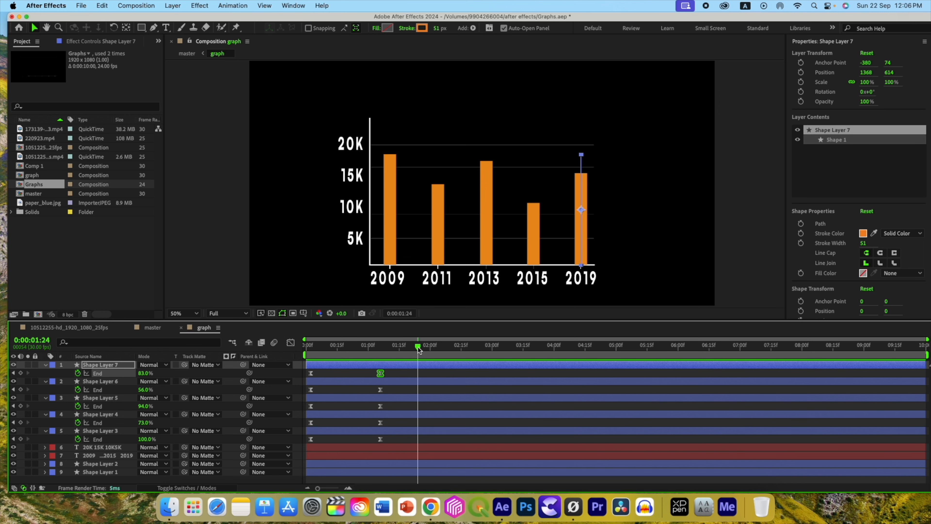
{"action": "key", "text": "space"}
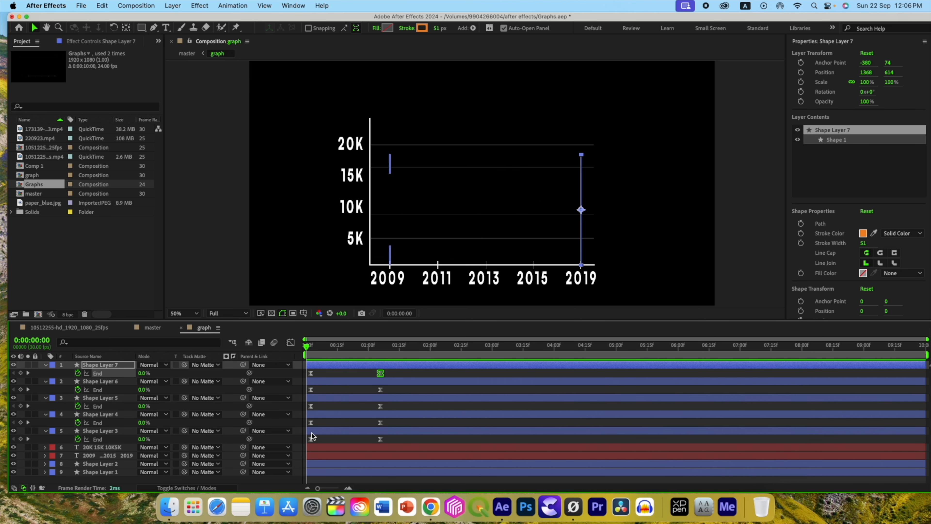
Collapse the revealed keyframe properties of Shape Layers 3 through 7
{"action": "left_click", "coordinate": [312, 434]}
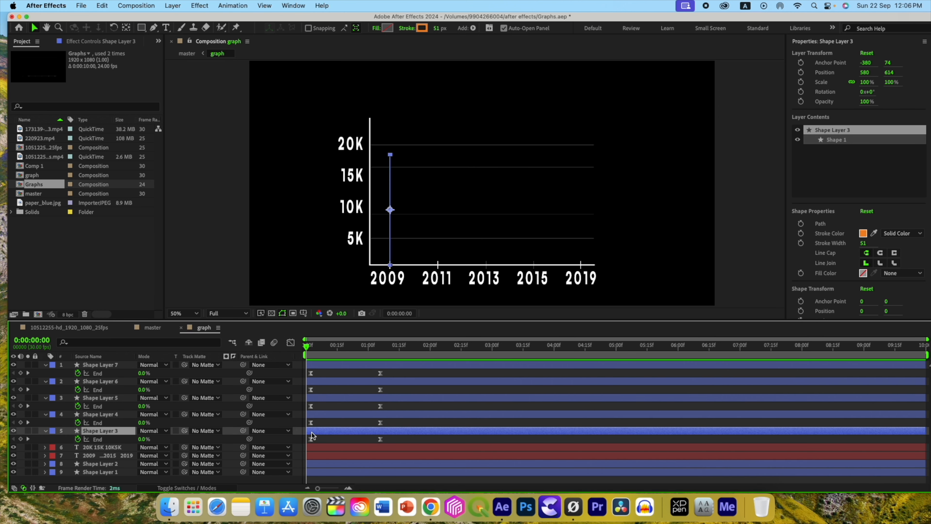
{"action": "left_click", "coordinate": [314, 366], "text": "shift"}
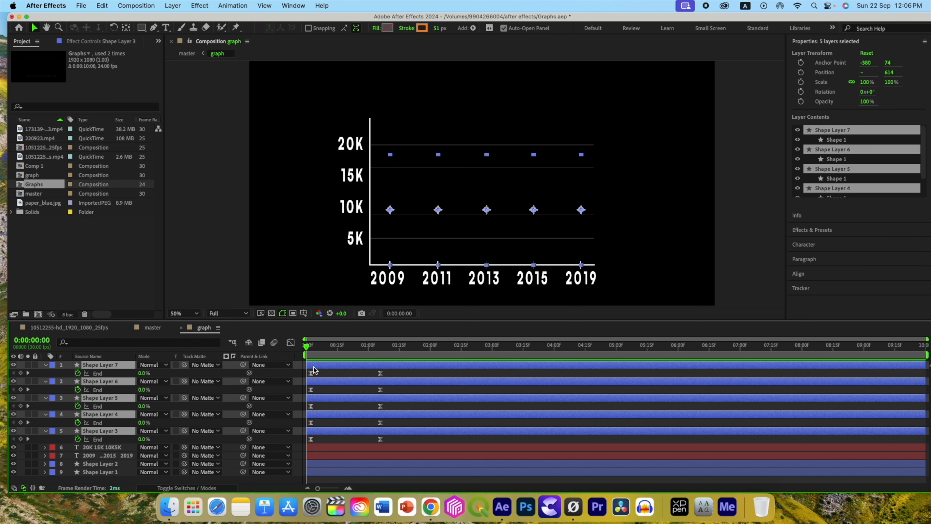
{"action": "left_click", "coordinate": [307, 371]}
{"action": "key", "text": "u"}
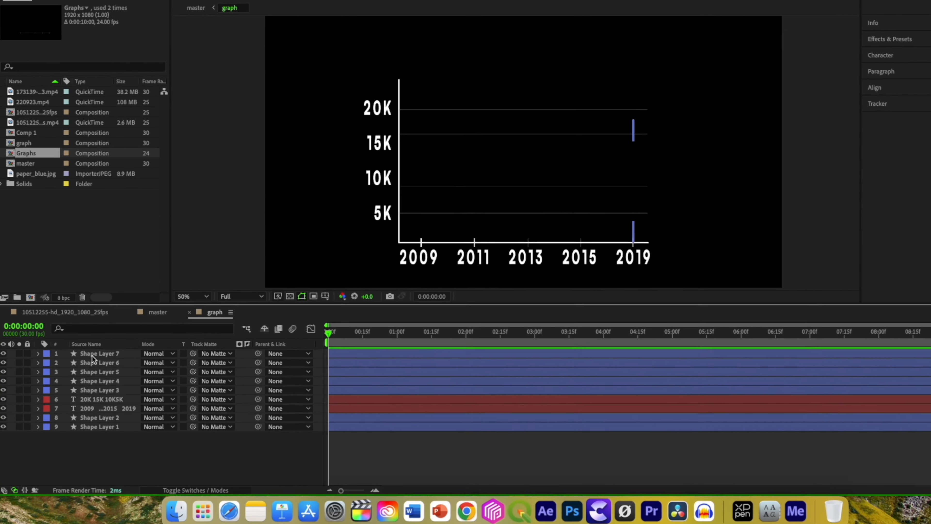
Stagger the five bar layers upward from Shape Layer 3 using Motion Tools with amount 2 and step 1, and preview the sequence
{"action": "left_click", "coordinate": [91, 364]}
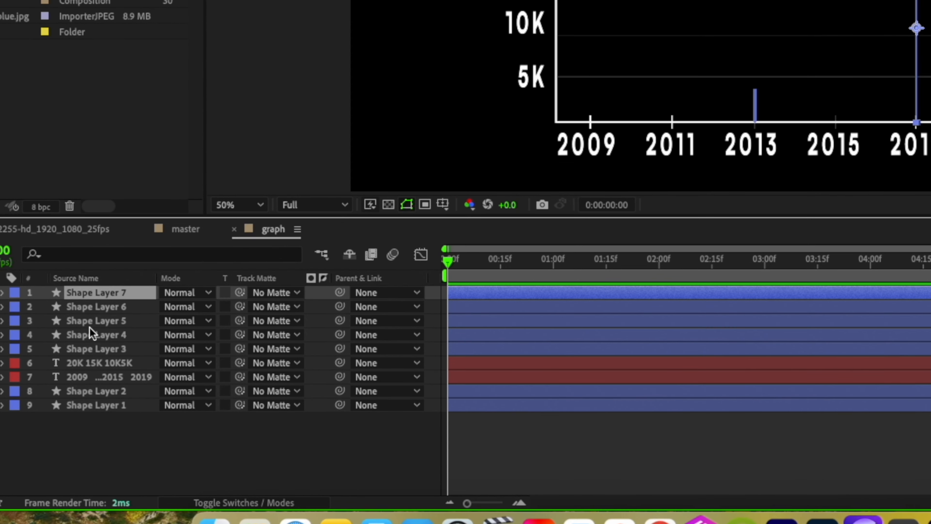
{"action": "left_click", "coordinate": [91, 348], "text": "shift"}
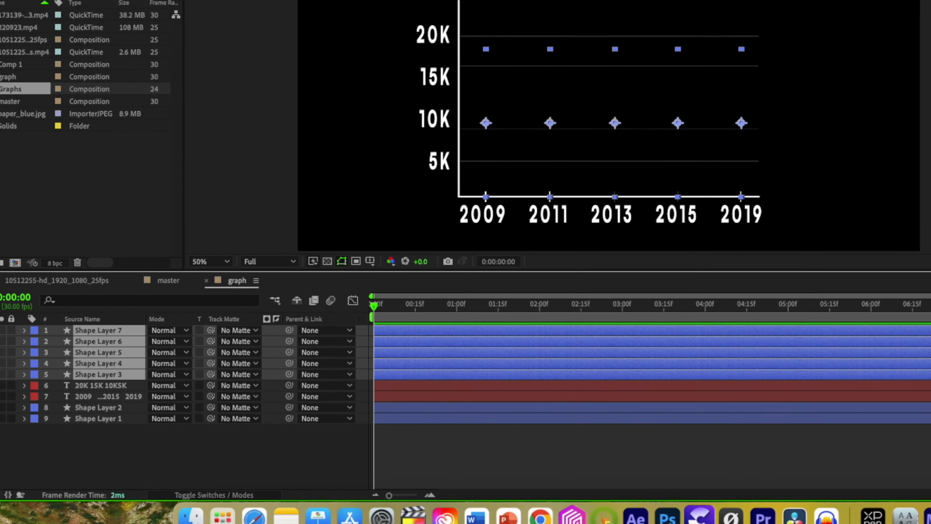
{"action": "left_click", "coordinate": [293, 6]}
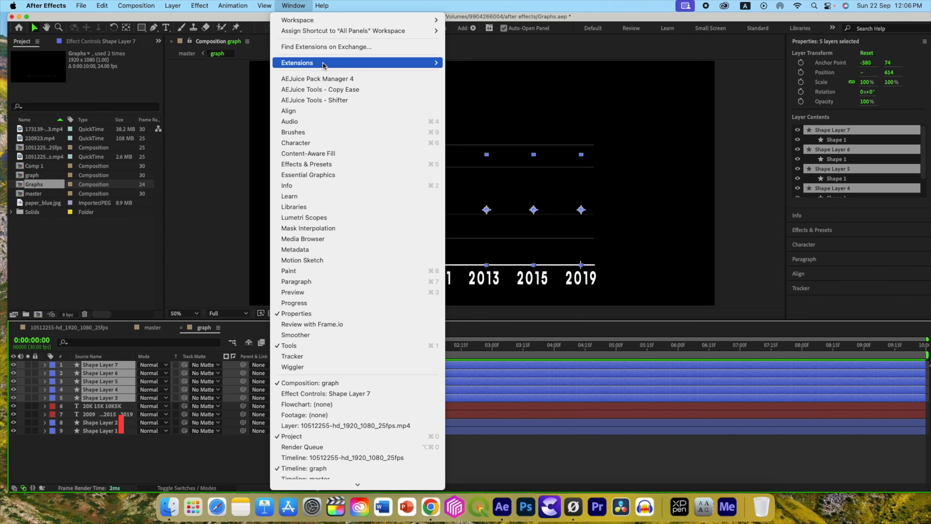
{"action": "mouse_move", "coordinate": [433, 73]}
{"action": "left_click", "coordinate": [477, 287]}
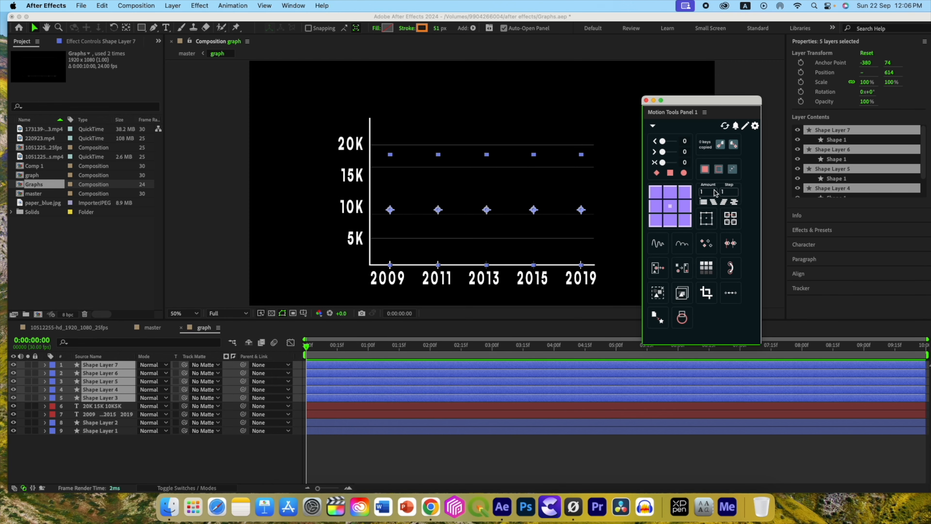
{"action": "left_click_drag", "start_coordinate": [709, 191], "coordinate": [700, 190]}
{"action": "type", "text": "2"}
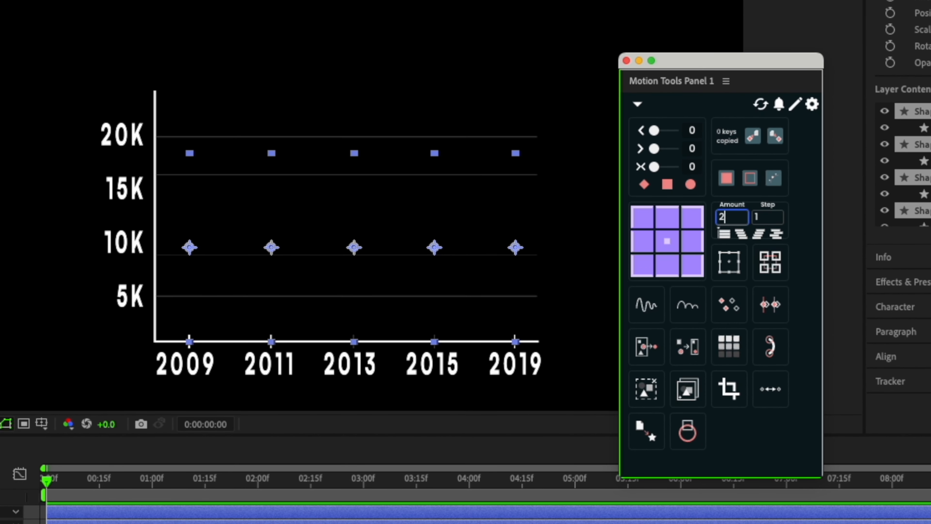
{"action": "left_click", "coordinate": [758, 235]}
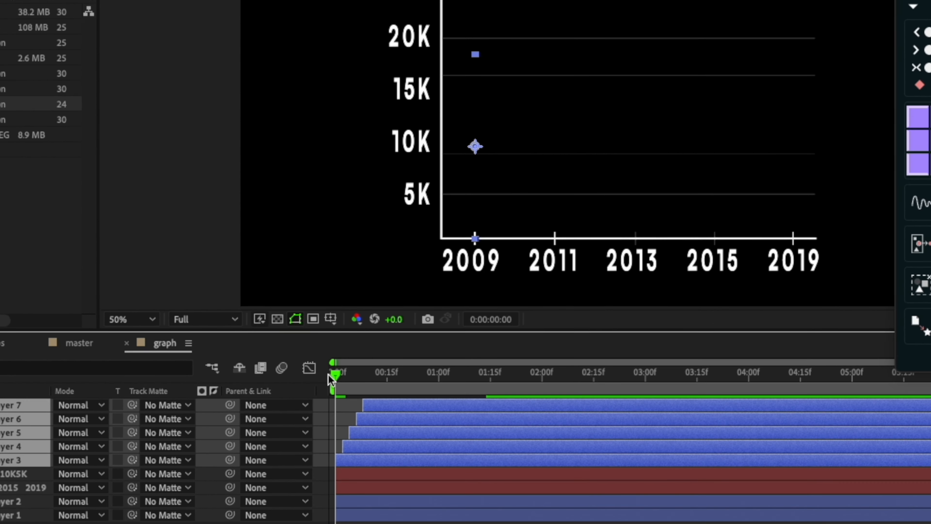
{"action": "key", "text": "space"}
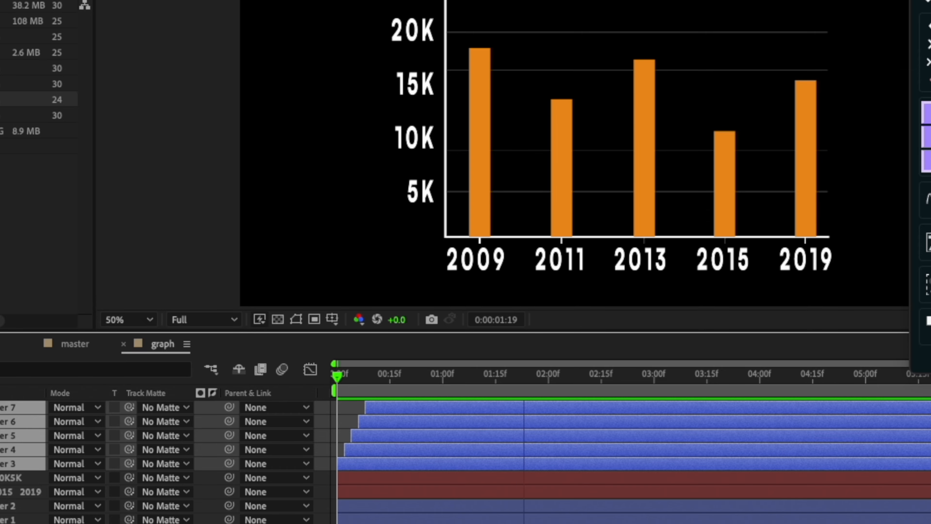
{"action": "left_click_drag", "start_coordinate": [610, 374], "coordinate": [325, 369]}
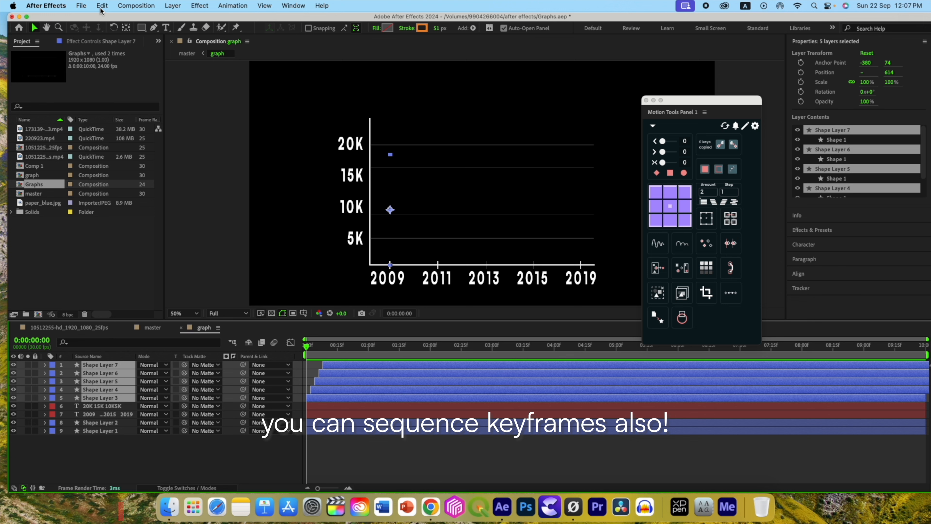
Undo the last layer sequencing and stagger the five bar layers again using Motion Tools with amount 3 and step 1
{"action": "left_click", "coordinate": [102, 5]}
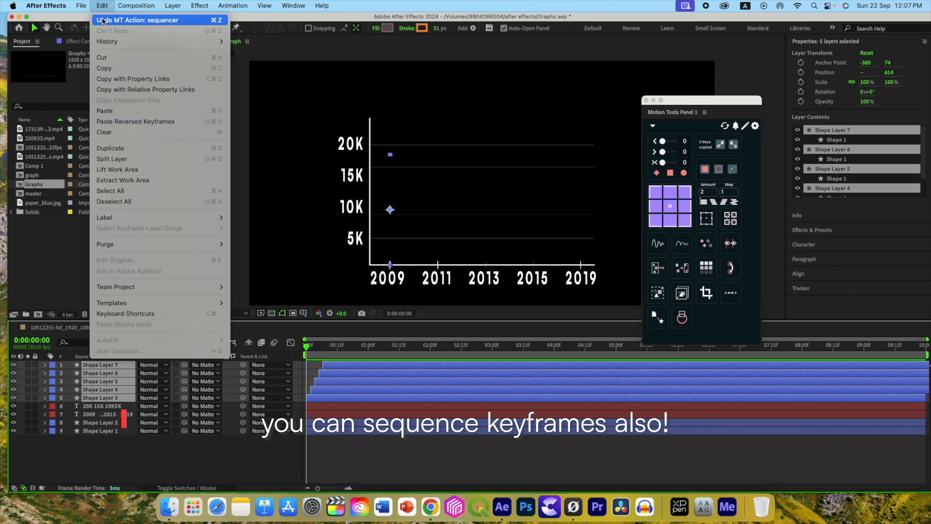
{"action": "left_click", "coordinate": [104, 20]}
{"action": "left_click_drag", "start_coordinate": [707, 192], "coordinate": [697, 188]}
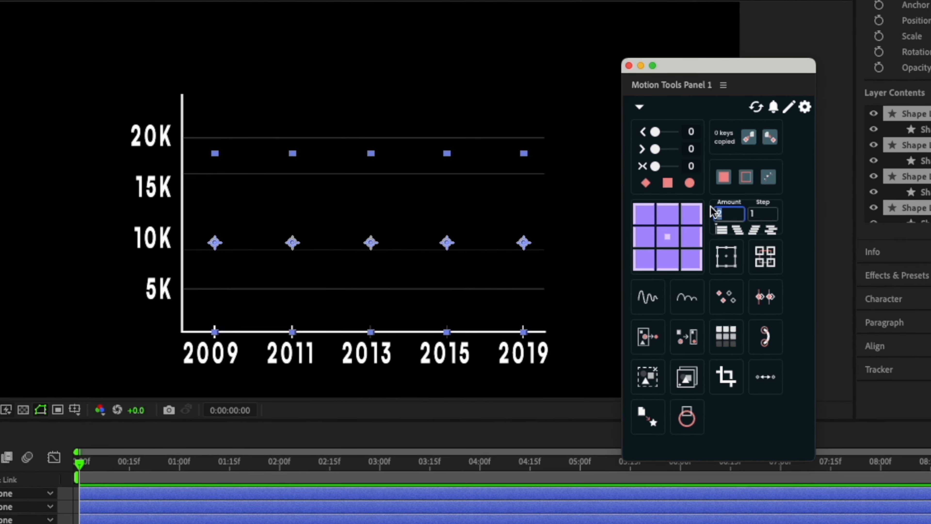
{"action": "type", "text": "3"}
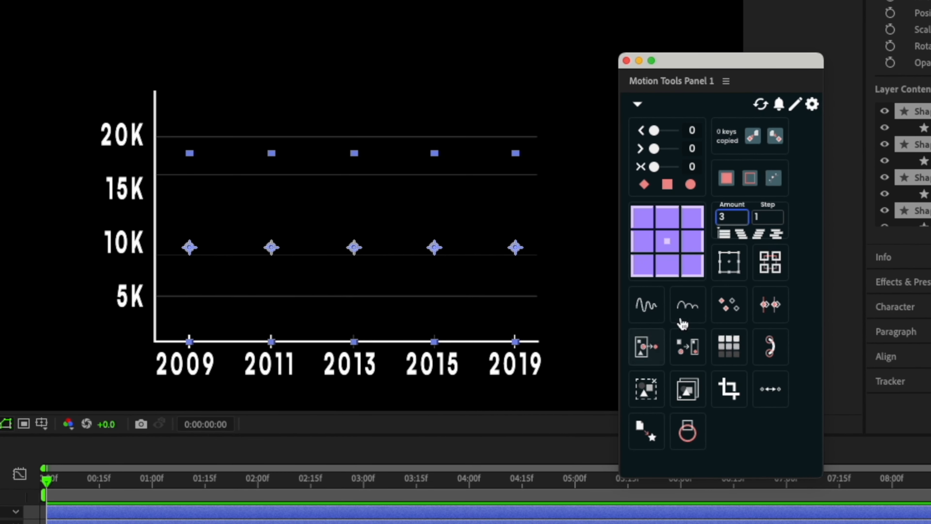
{"action": "left_click", "coordinate": [761, 235]}
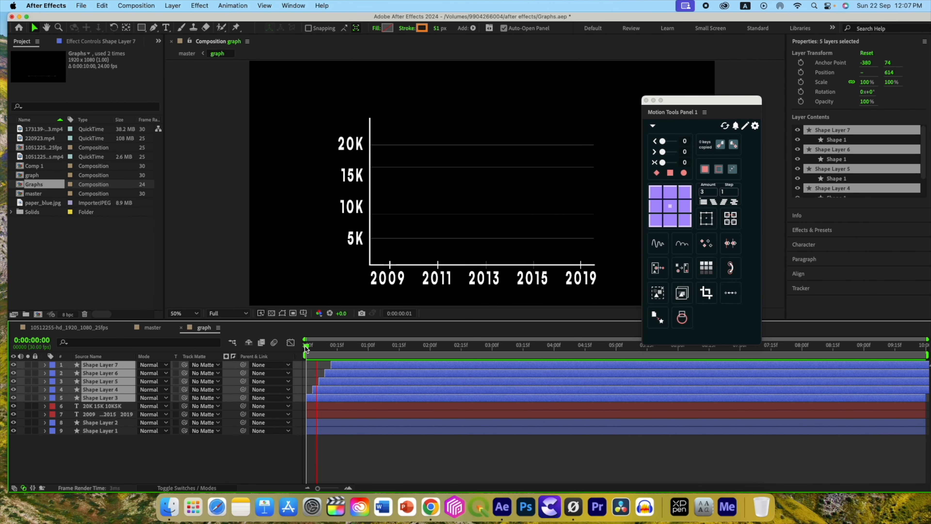
Preview the bars growing in sequence, clear the layer selection and close the Motion Tools panel
{"action": "key", "text": "space"}
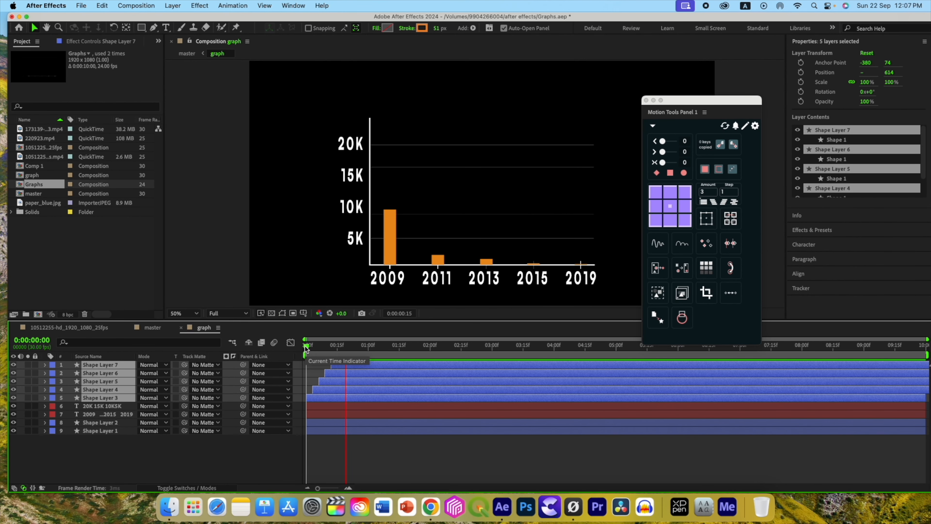
{"action": "key", "text": "space"}
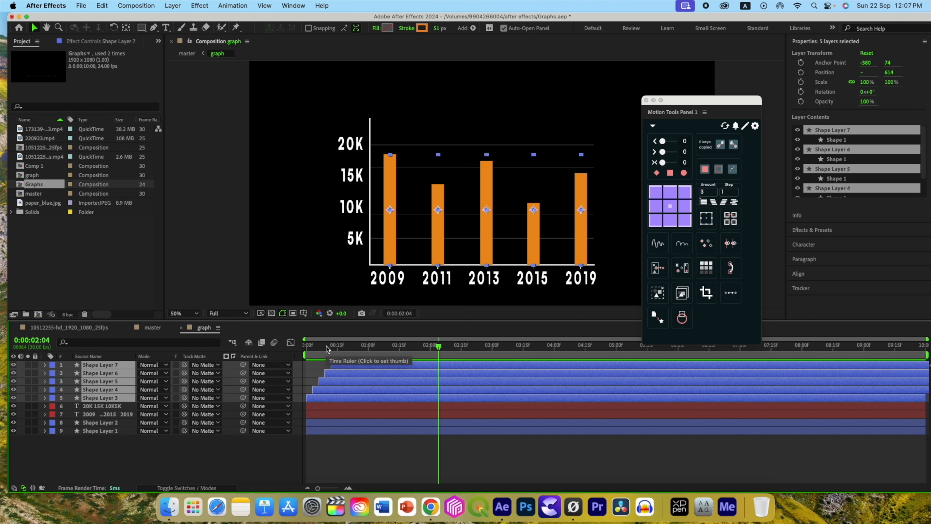
{"action": "left_click", "coordinate": [243, 453]}
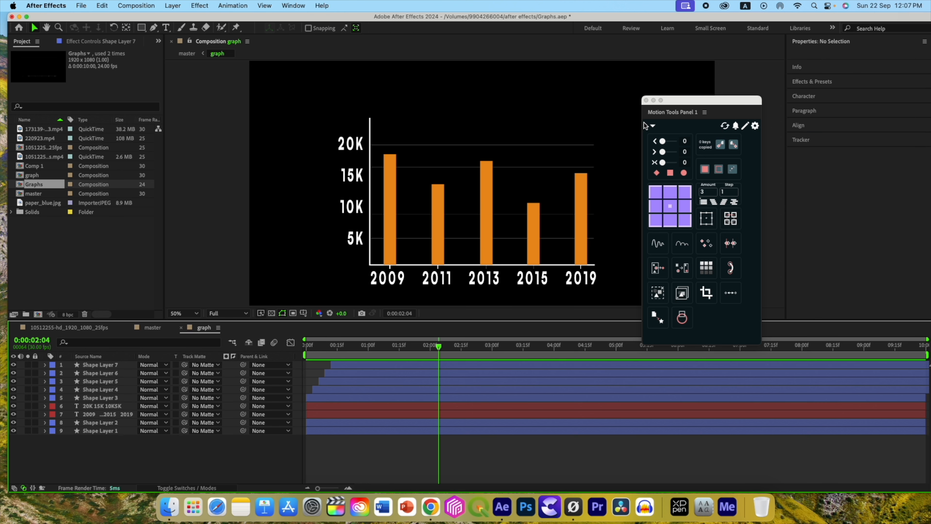
{"action": "left_click", "coordinate": [647, 100]}
Add a text layer reading "SNAKEBITES DEATHS" at the start of the composition and place it above the 20K gridline
{"action": "key", "text": "Home"}
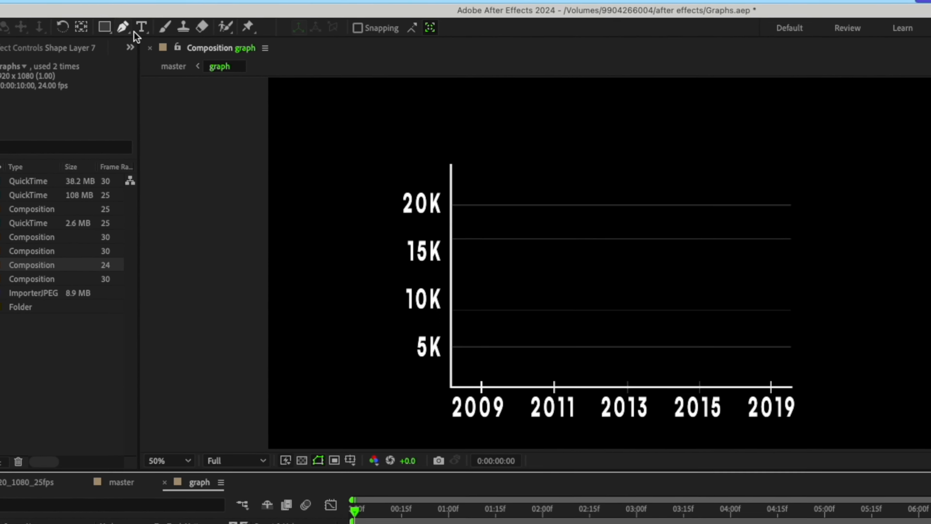
{"action": "left_click", "coordinate": [141, 27]}
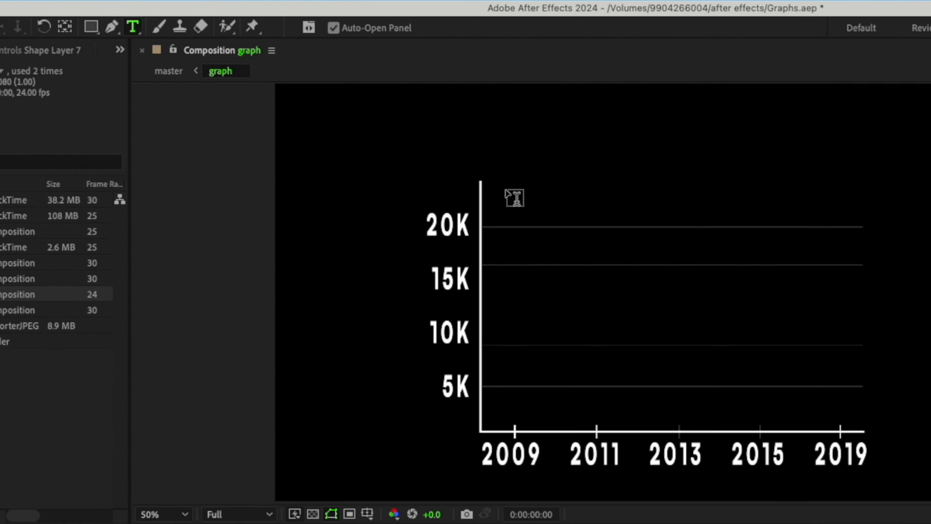
{"action": "left_click", "coordinate": [576, 220]}
{"action": "type", "text": "SNAKEBITES DEATHS"}
{"action": "left_click", "coordinate": [23, 28]}
{"action": "left_click_drag", "start_coordinate": [451, 194], "coordinate": [626, 206]}
Duplicate the "SNAKEBITES DEATHS" title, place the copy beside it and change its text to "<15 YR"
{"action": "left_click", "coordinate": [94, 387]}
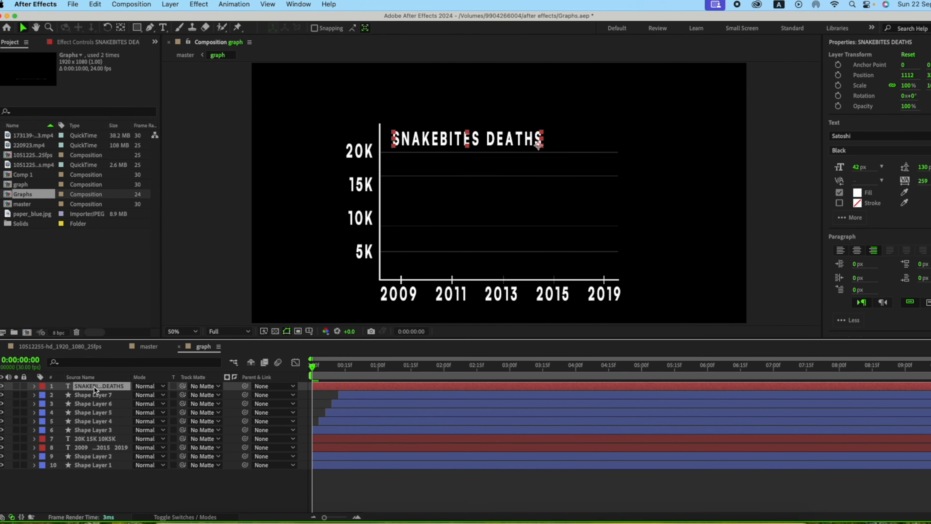
{"action": "key", "text": "super+d"}
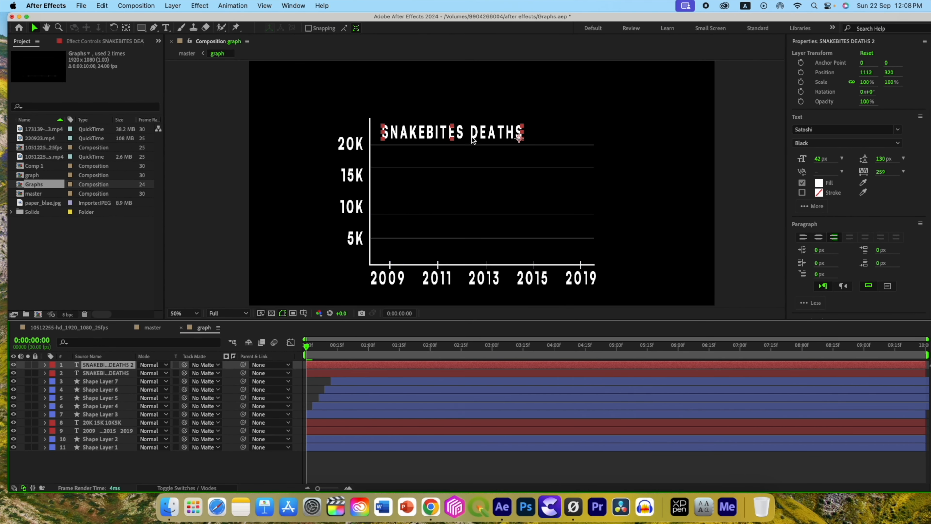
{"action": "left_click_drag", "start_coordinate": [462, 136], "coordinate": [561, 138]}
{"action": "double_click", "coordinate": [608, 136]}
{"action": "type", "text": "<15 YR"}
{"action": "key", "text": "Escape"}
Set the word DEATHS in the title to Times New Roman Bold at 49 px
{"action": "double_click", "coordinate": [471, 133]}
{"action": "left_click_drag", "start_coordinate": [470, 133], "coordinate": [518, 135]}
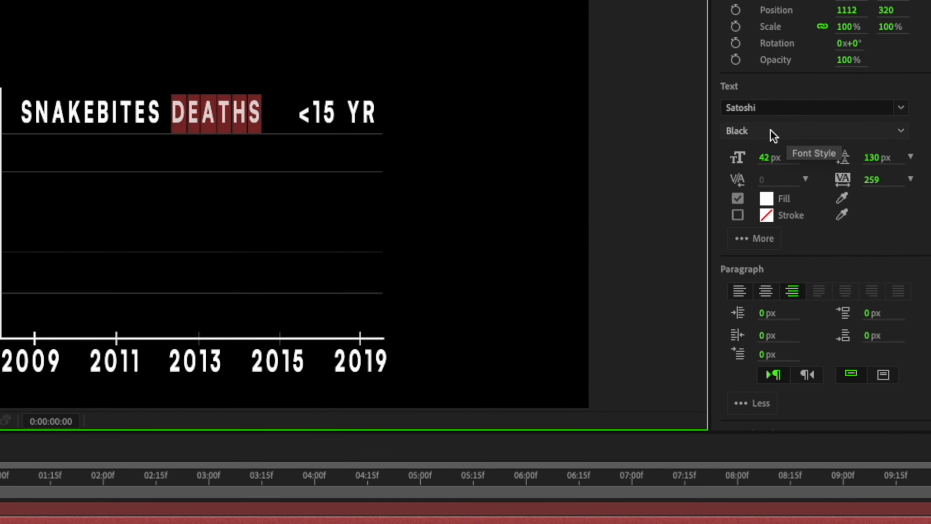
{"action": "left_click", "coordinate": [886, 136]}
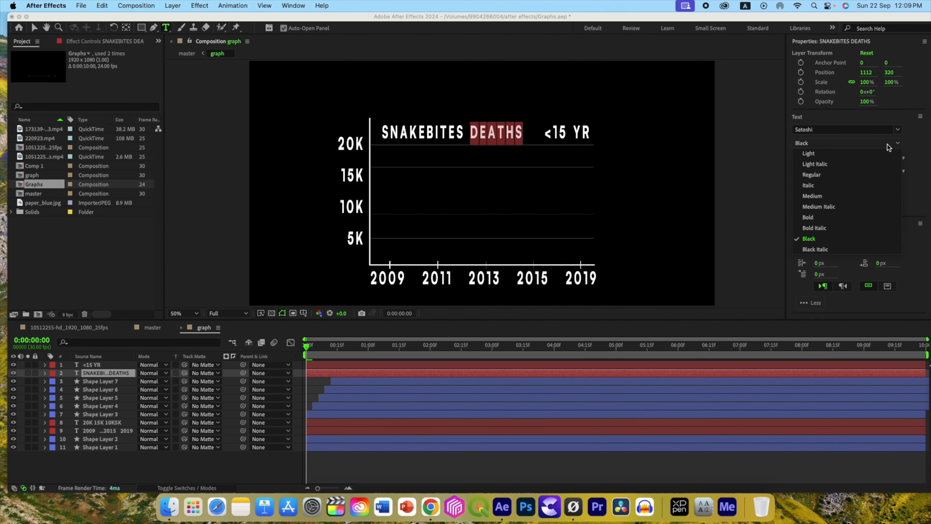
{"action": "left_click", "coordinate": [809, 217]}
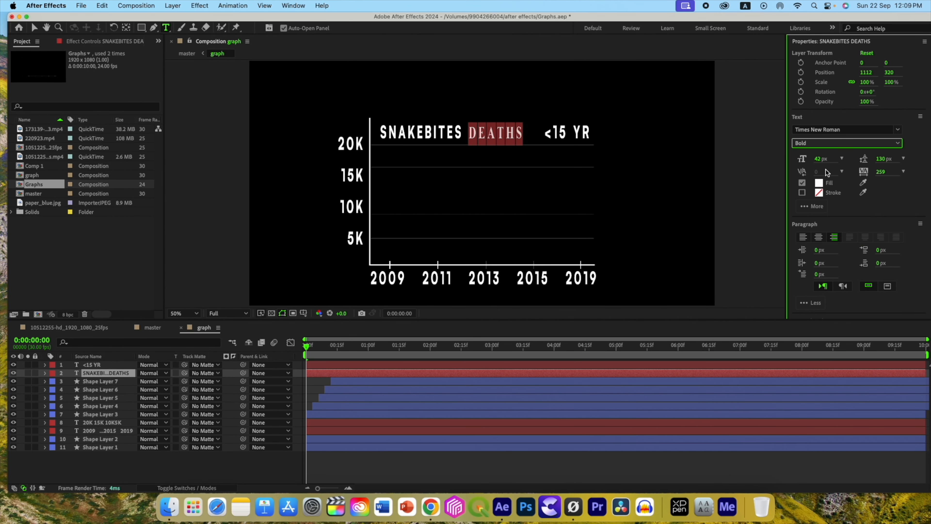
{"action": "left_click_drag", "start_coordinate": [820, 158], "coordinate": [829, 159]}
Fill the word DEATHS with red FB0707, move the title to 1174, 318 beside "<15 YR" and play the graph
{"action": "left_click", "coordinate": [820, 183]}
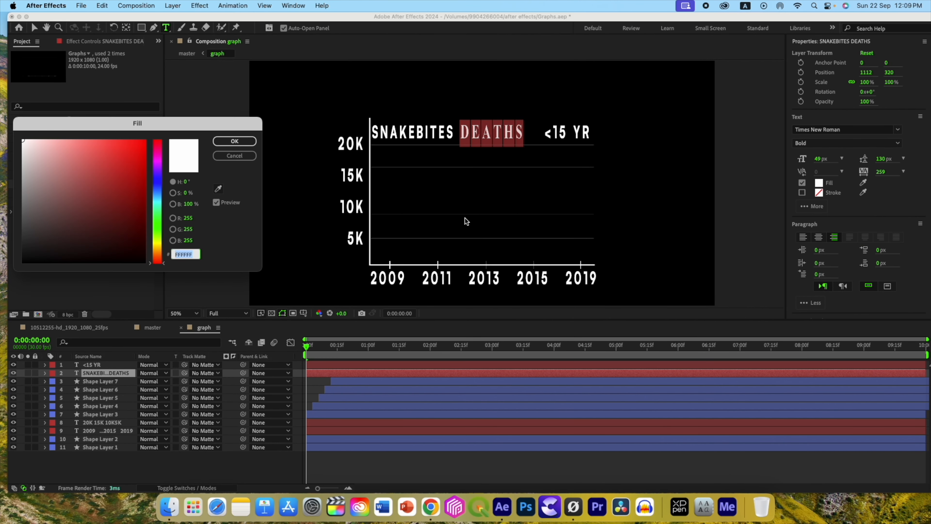
{"action": "left_click_drag", "start_coordinate": [144, 161], "coordinate": [142, 141]}
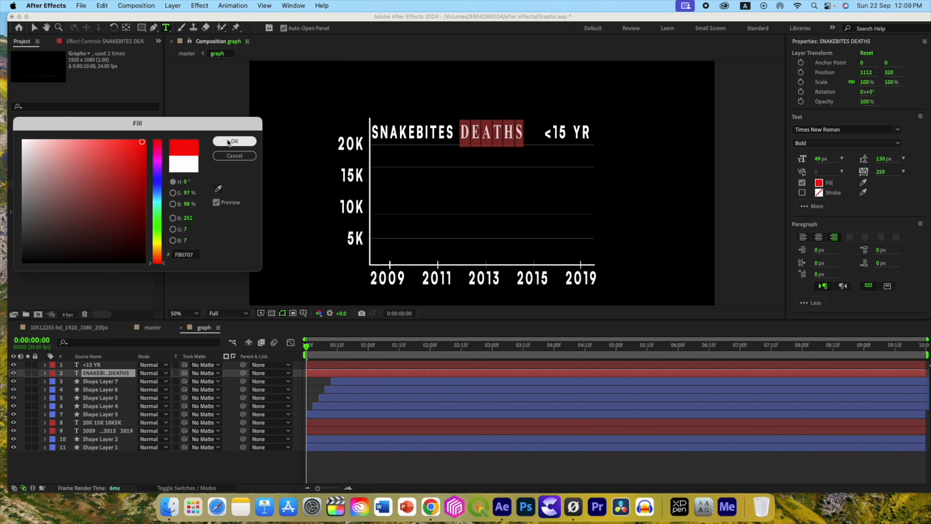
{"action": "left_click", "coordinate": [234, 141]}
{"action": "key", "text": "v"}
{"action": "key", "text": "space"}
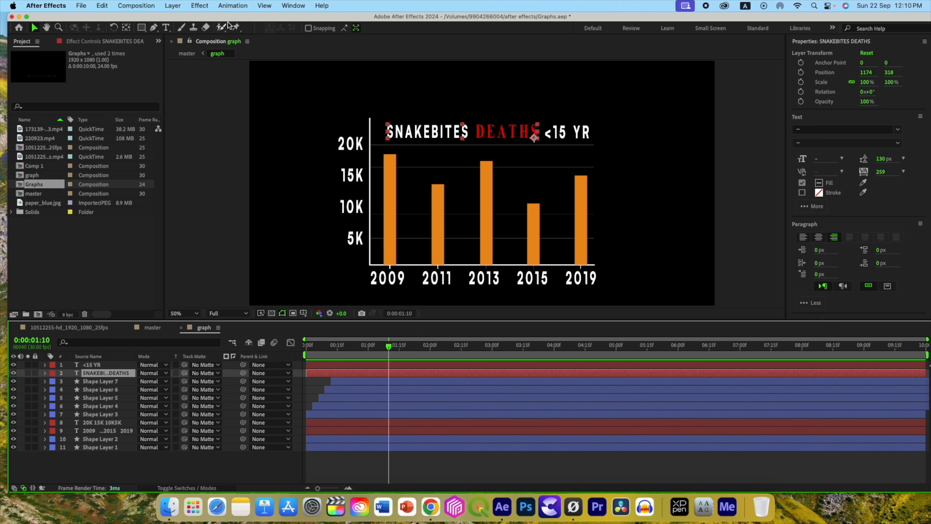
Split the title into separate word layers with DecomposeText and delete the original title layer
{"action": "left_click", "coordinate": [297, 5]}
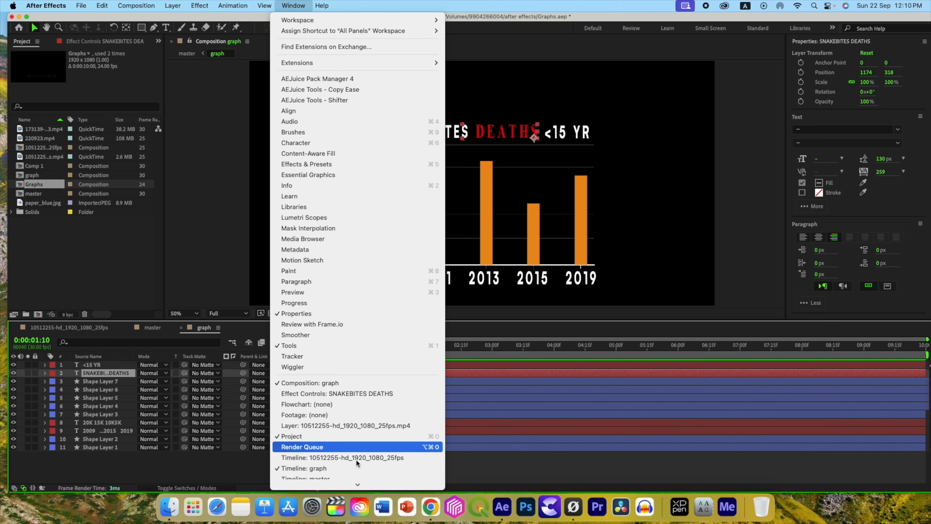
{"action": "scroll", "coordinate": [351, 464], "scroll_direction": "down", "scroll_amount": 2}
{"action": "left_click", "coordinate": [340, 440]}
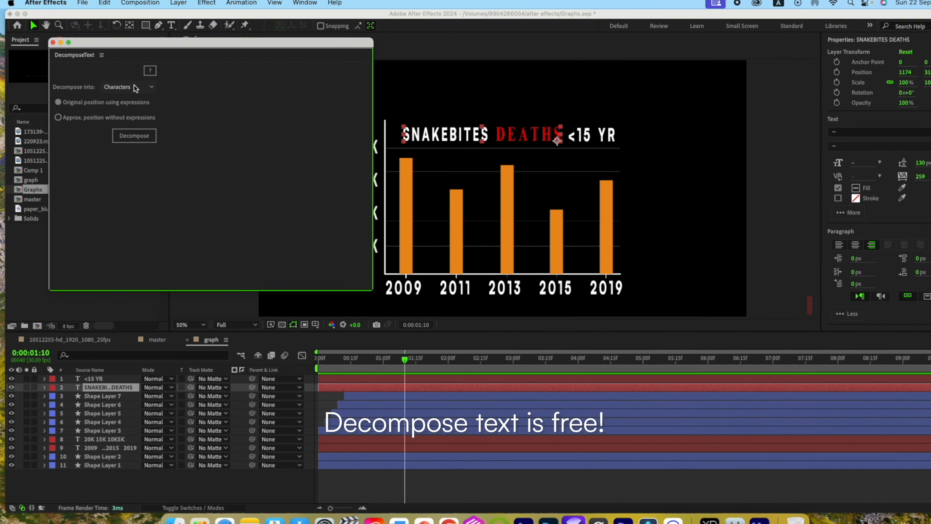
{"action": "left_click", "coordinate": [132, 86]}
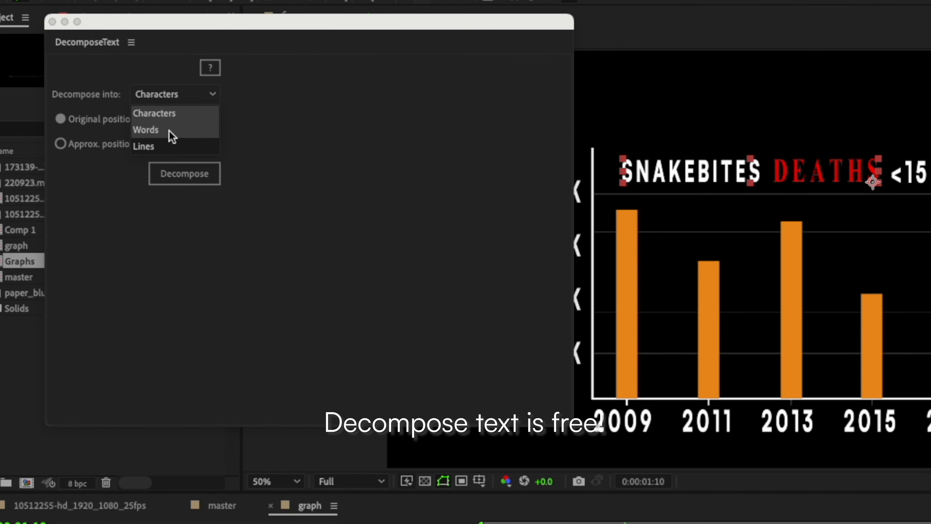
{"action": "left_click", "coordinate": [168, 129]}
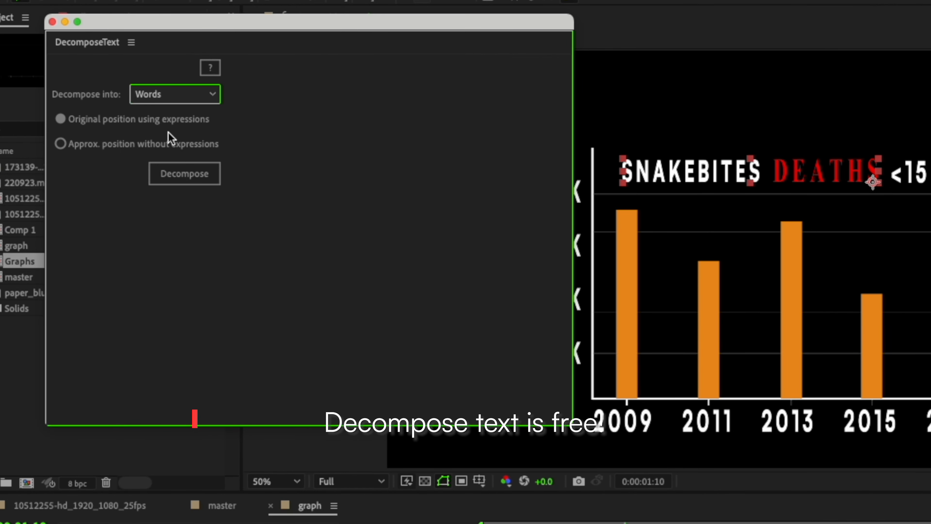
{"action": "left_click", "coordinate": [184, 175]}
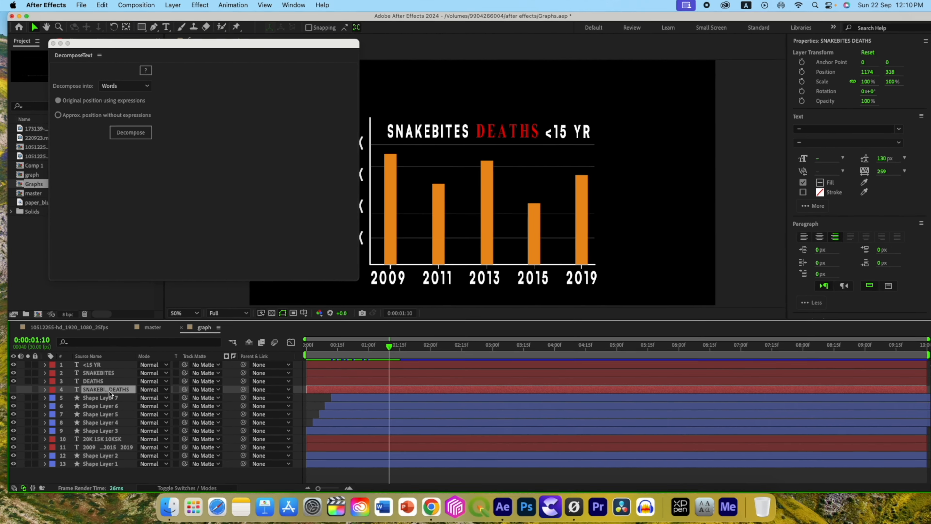
{"action": "key", "text": "Delete"}
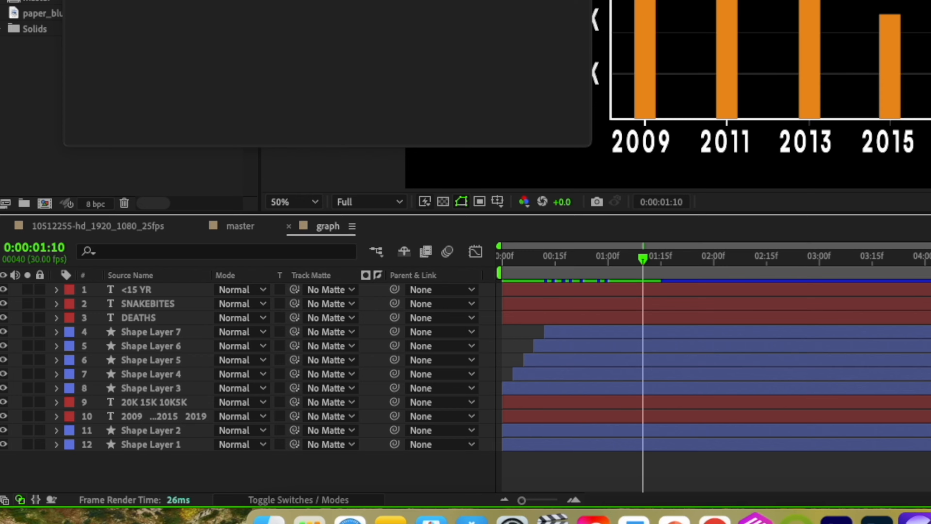
Add Position keyframes at 0:00:01:10 to the three title text layers, with Y at 356 for <15 YR and 354 for SNAKEBITES and DEATHS
{"action": "left_click", "coordinate": [148, 306]}
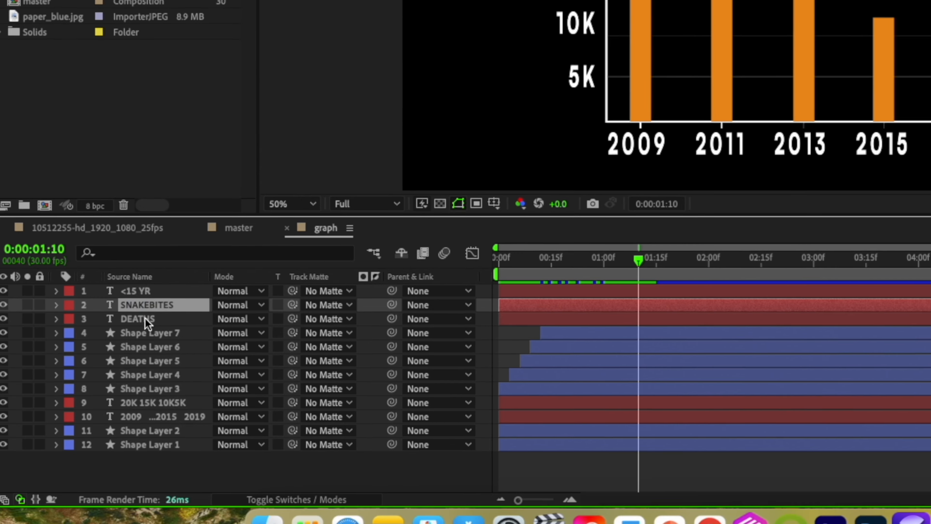
{"action": "left_click", "coordinate": [146, 320]}
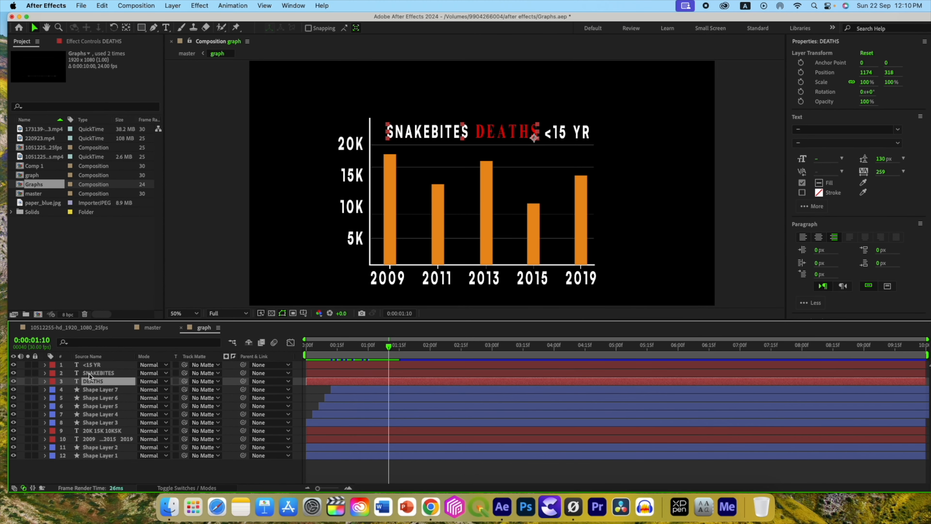
{"action": "left_click", "coordinate": [89, 366]}
{"action": "left_click", "coordinate": [94, 383], "text": "shift"}
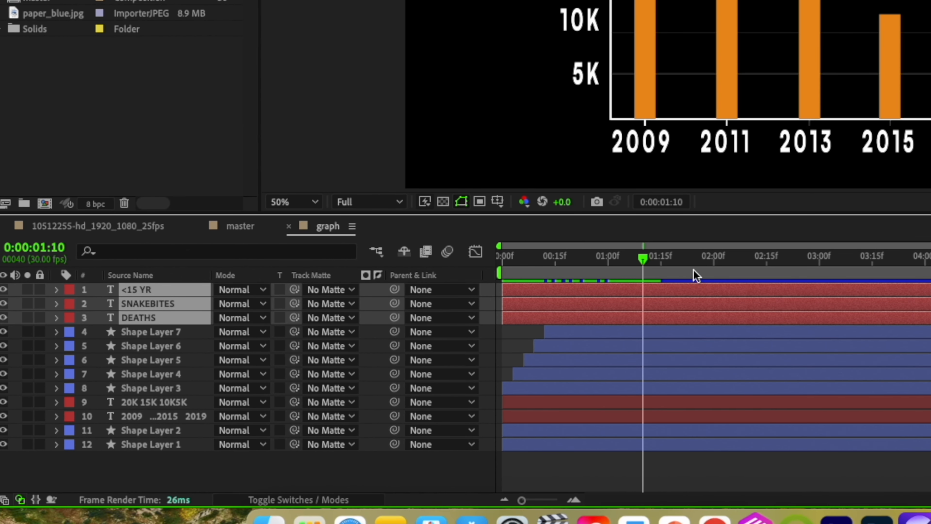
{"action": "key", "text": "p"}
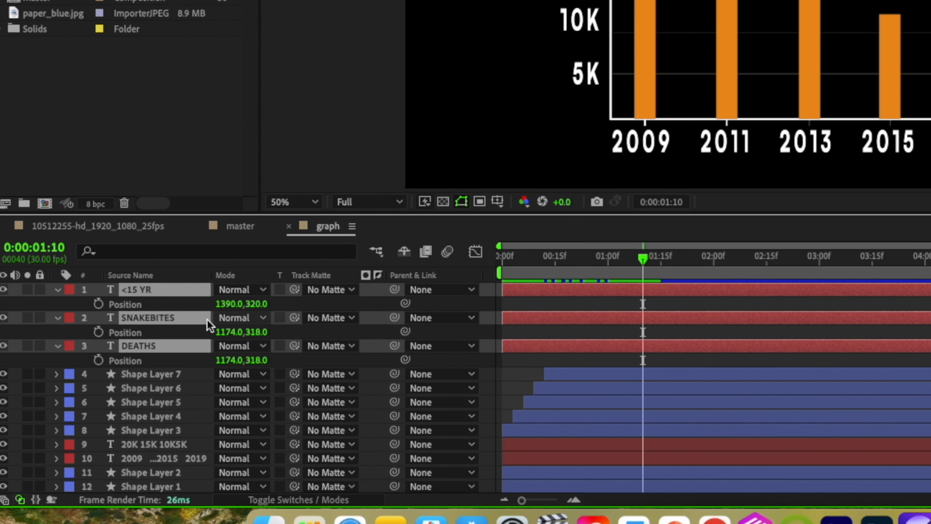
{"action": "left_click", "coordinate": [98, 305]}
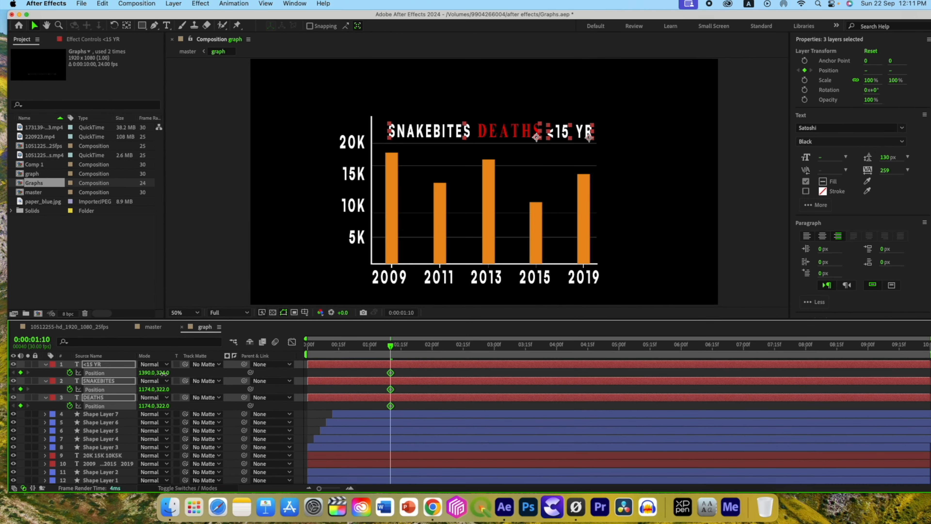
{"action": "left_click_drag", "start_coordinate": [250, 310], "coordinate": [263, 312]}
{"action": "left_click_drag", "start_coordinate": [172, 374], "coordinate": [177, 376]}
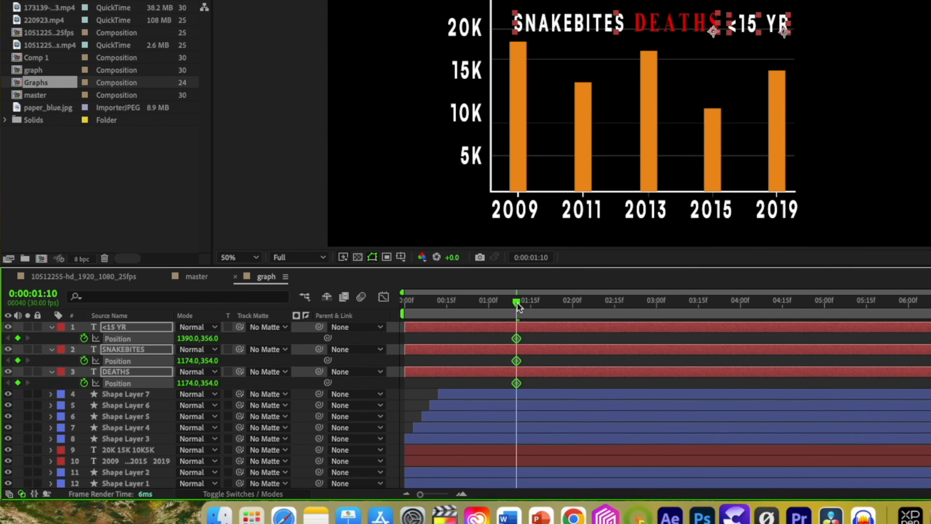
Raise the three title layers at 0:00:01:22 with Position Y keyframes of 339 for <15 YR and 337 for SNAKEBITES and DEATHS
{"action": "left_click_drag", "start_coordinate": [644, 262], "coordinate": [674, 265]}
{"action": "left_click_drag", "start_coordinate": [407, 353], "coordinate": [415, 353]}
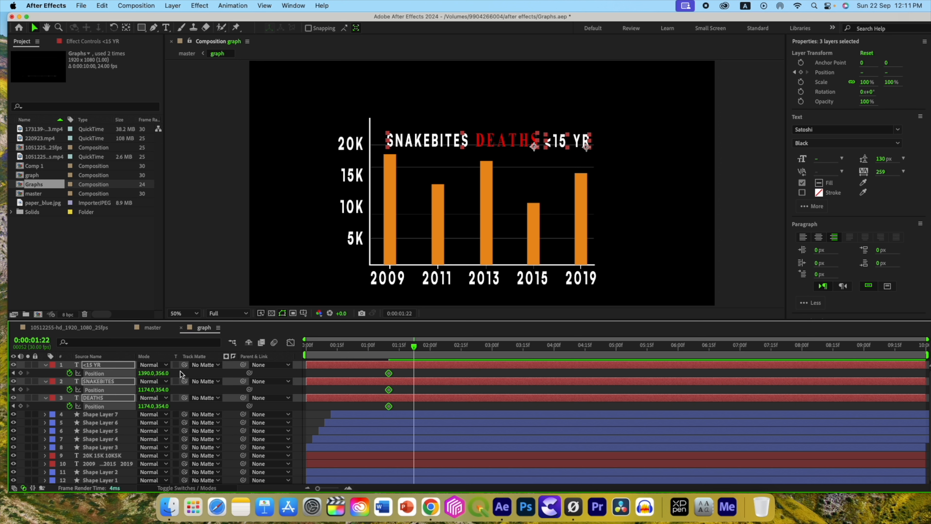
{"action": "left_click_drag", "start_coordinate": [161, 375], "coordinate": [150, 375]}
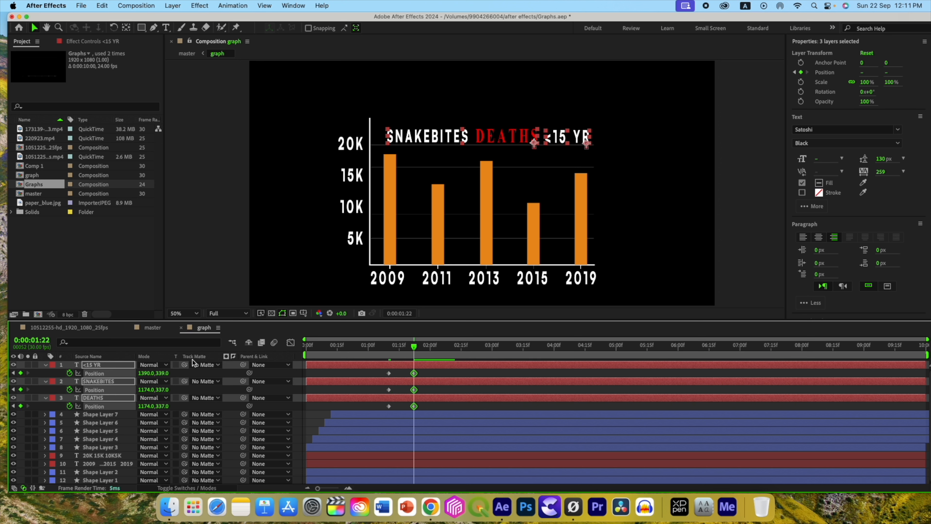
Apply the circOut preset from Flow's default library to all Position keyframes of the three title layers
{"action": "left_click_drag", "start_coordinate": [430, 406], "coordinate": [377, 372]}
{"action": "left_click", "coordinate": [293, 6]}
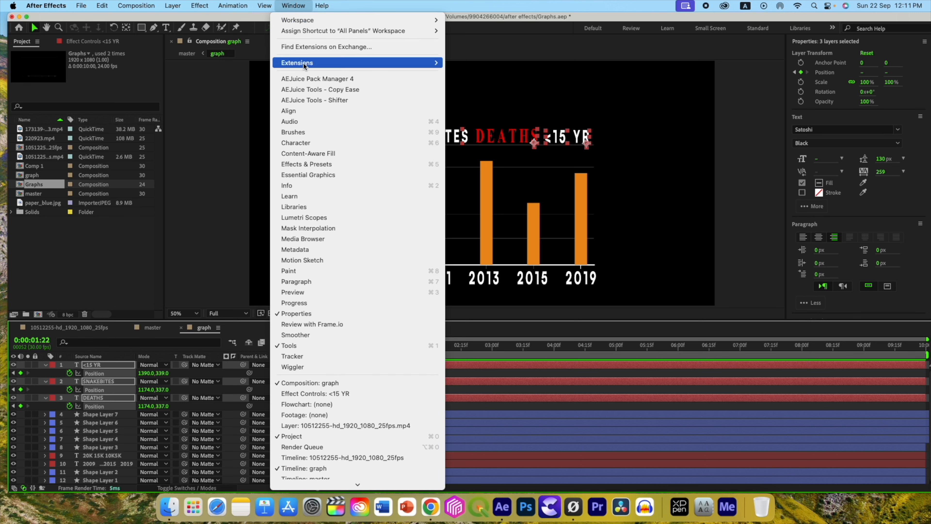
{"action": "mouse_move", "coordinate": [414, 64]}
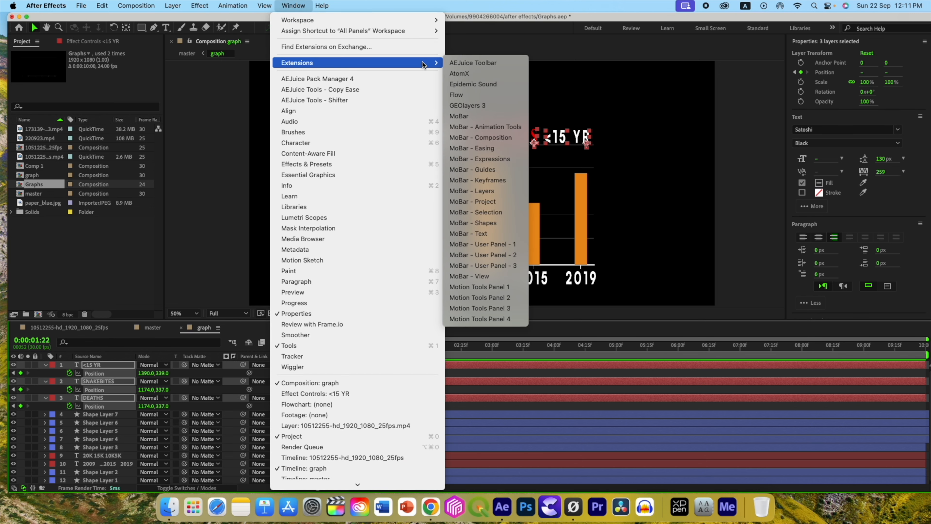
{"action": "left_click", "coordinate": [457, 94]}
{"action": "left_click", "coordinate": [836, 356]}
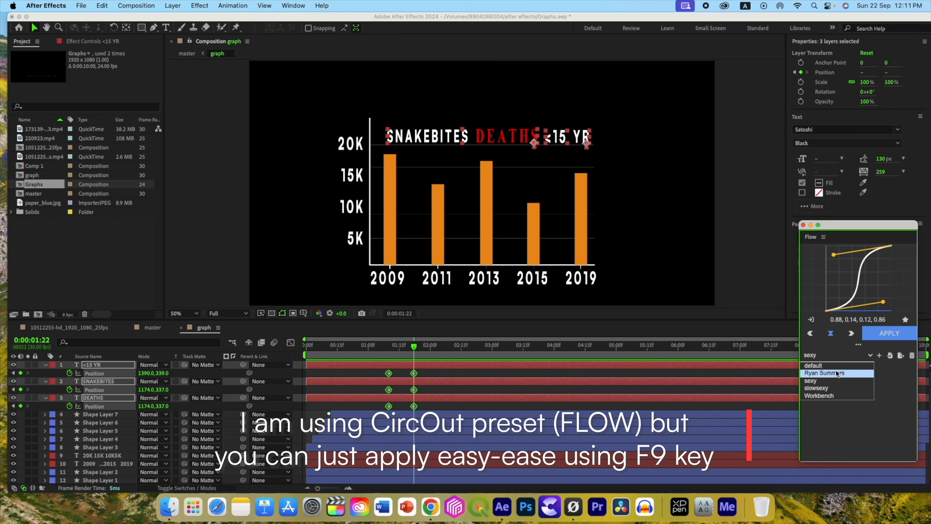
{"action": "left_click", "coordinate": [813, 366]}
{"action": "left_click", "coordinate": [884, 333]}
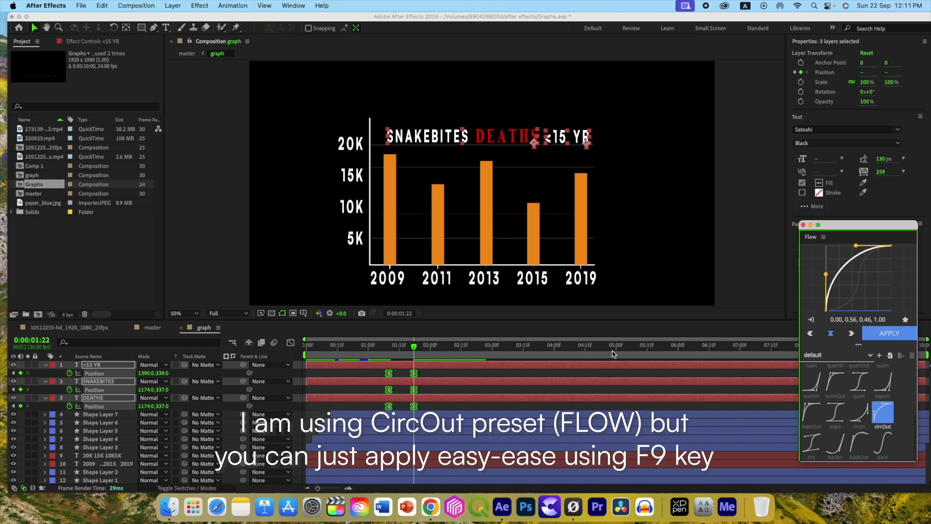
Trim the start of the three title text layers to their first Position keyframes at 0:00:01:10
{"action": "left_click", "coordinate": [804, 225]}
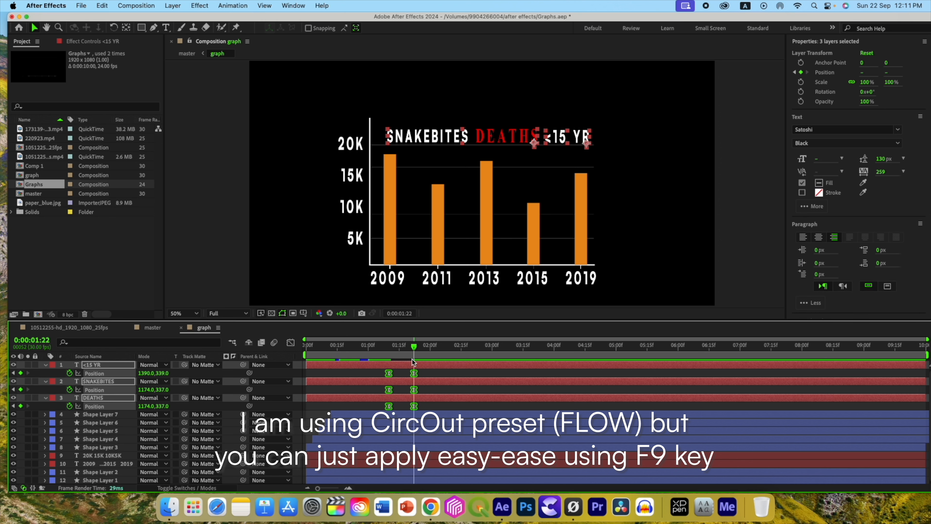
{"action": "left_click_drag", "start_coordinate": [414, 347], "coordinate": [374, 346]}
{"action": "key", "text": "space"}
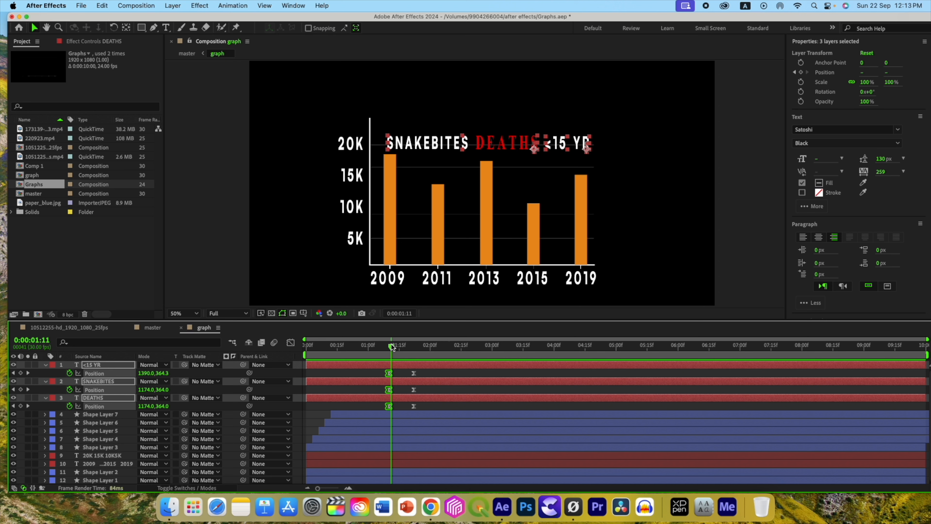
{"action": "left_click_drag", "start_coordinate": [394, 347], "coordinate": [390, 347]}
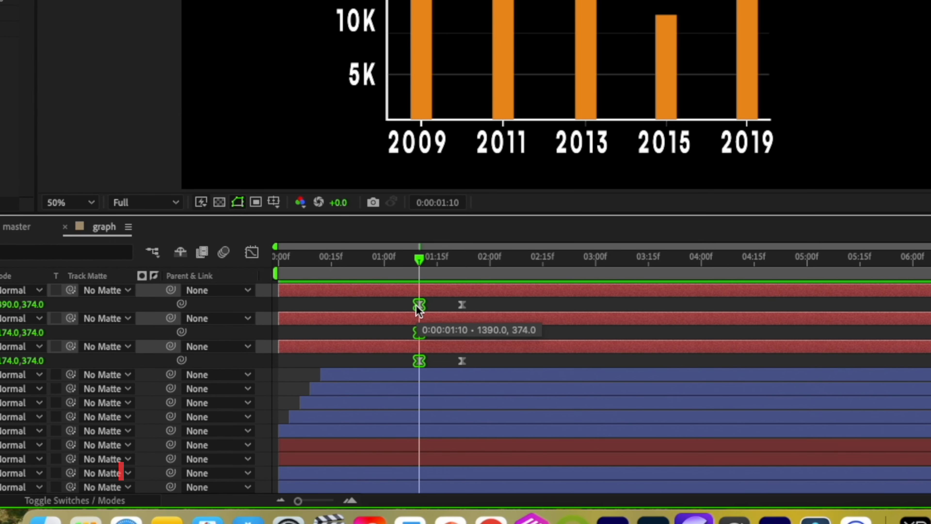
{"action": "key", "text": "alt+bracketleft"}
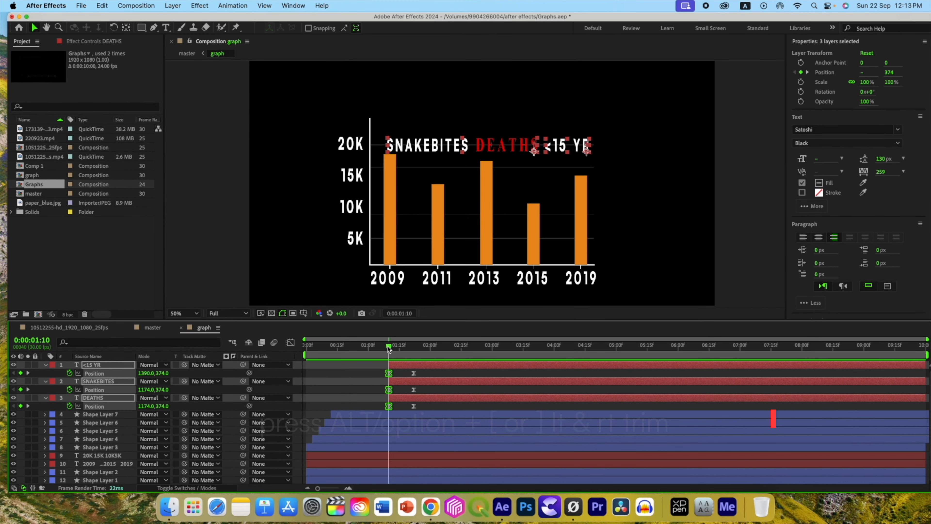
Collapse the title layers' keyframe properties and set the Motion Tools stagger Amount to 2
{"action": "left_click", "coordinate": [372, 261]}
{"action": "left_click_drag", "start_coordinate": [361, 347], "coordinate": [390, 349]}
{"action": "key", "text": "u"}
{"action": "left_click", "coordinate": [293, 6]}
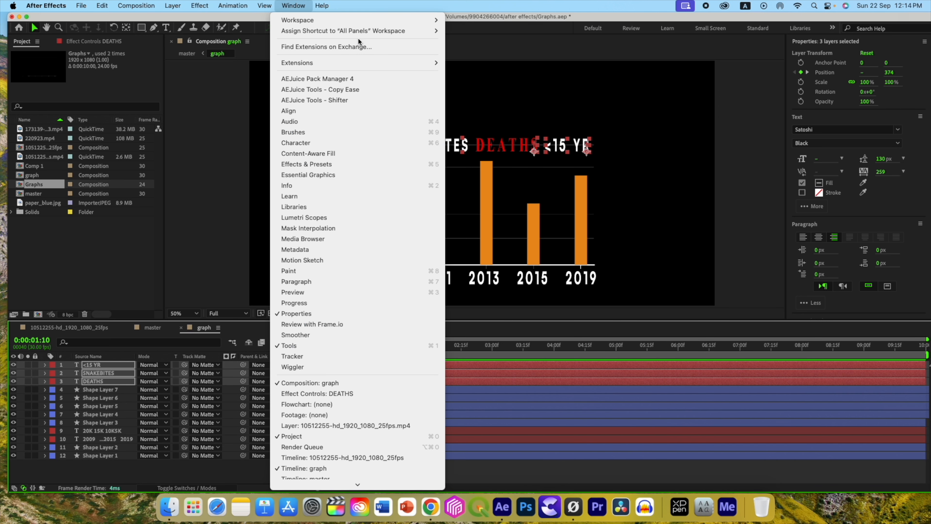
{"action": "mouse_move", "coordinate": [368, 62]}
{"action": "left_click", "coordinate": [475, 64]}
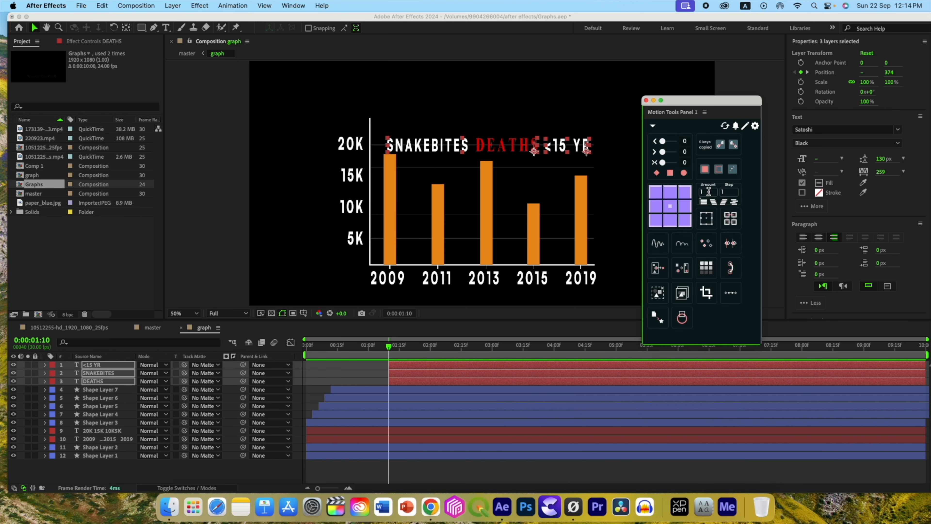
{"action": "left_click", "coordinate": [700, 192]}
Move the SNAKEBITES layer directly below DEATHS in the layer order
{"action": "left_click", "coordinate": [96, 373]}
{"action": "left_click_drag", "start_coordinate": [96, 373], "coordinate": [89, 382]}
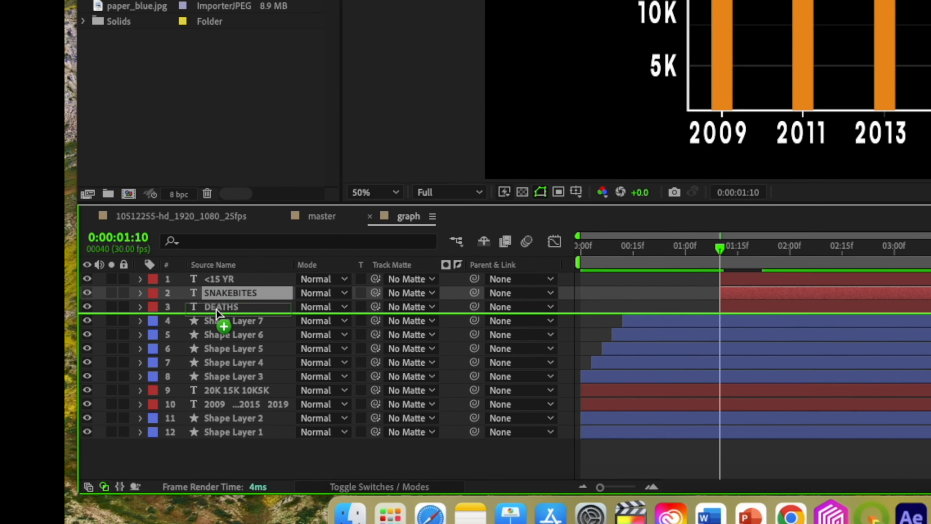
{"action": "left_click_drag", "start_coordinate": [216, 308], "coordinate": [220, 303]}
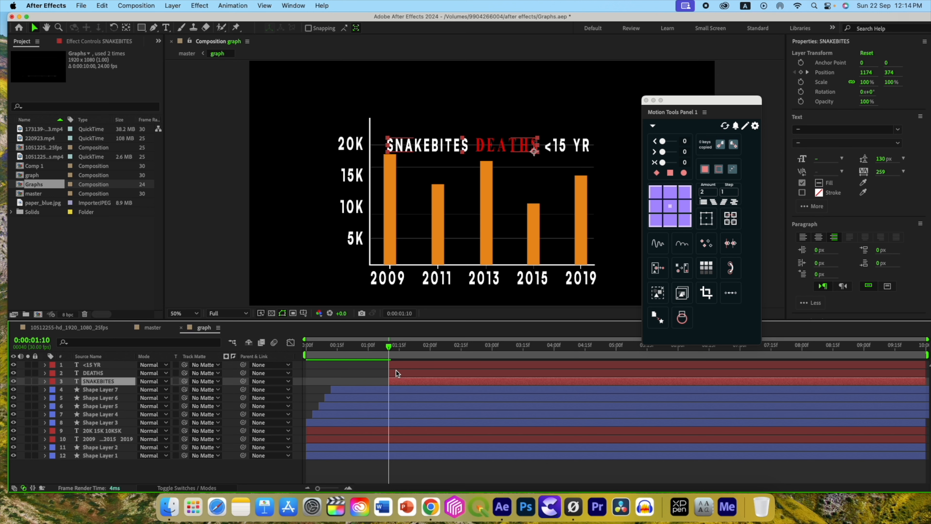
Stagger the three title layers upward from SNAKEBITES to <15 YR with Amount 2 and Step 1, and preview the result
{"action": "left_click", "coordinate": [397, 366], "text": "shift"}
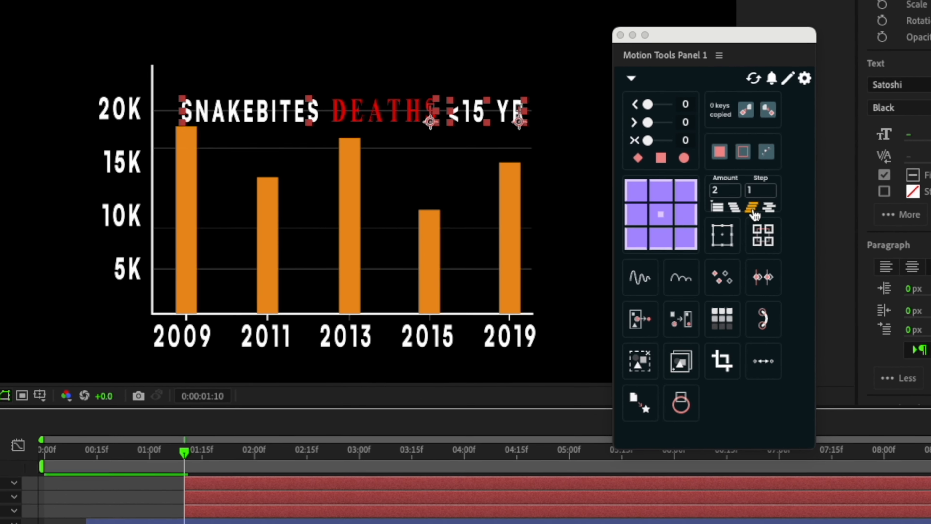
{"action": "left_click", "coordinate": [724, 201]}
{"action": "left_click_drag", "start_coordinate": [181, 455], "coordinate": [129, 455]}
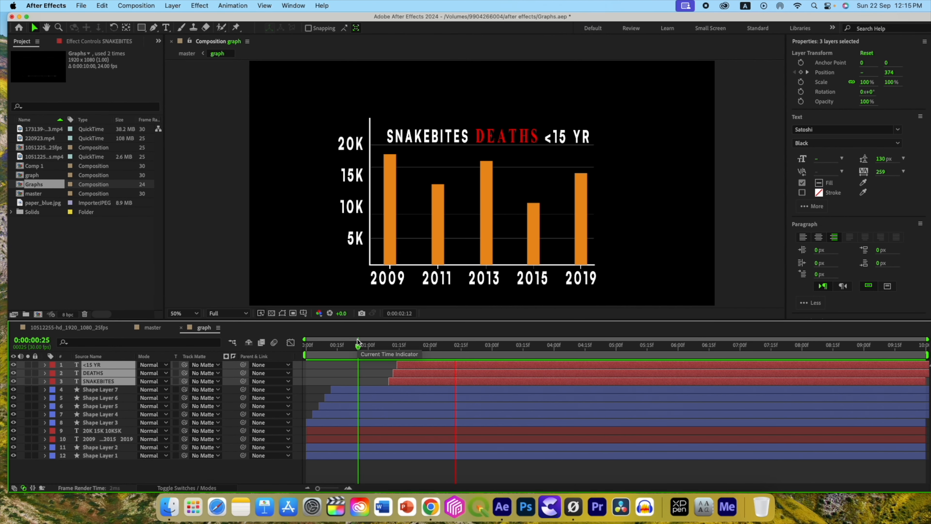
{"action": "left_click_drag", "start_coordinate": [358, 343], "coordinate": [462, 345]}
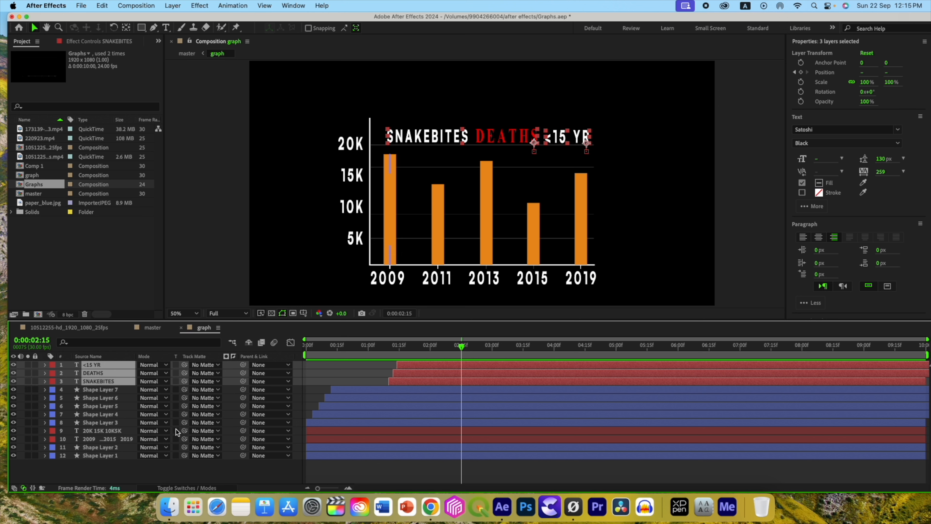
Apply the Slide Up By Word preset from the Animate In text presets to the year labels layer
{"action": "left_click", "coordinate": [126, 460]}
{"action": "left_click", "coordinate": [123, 440]}
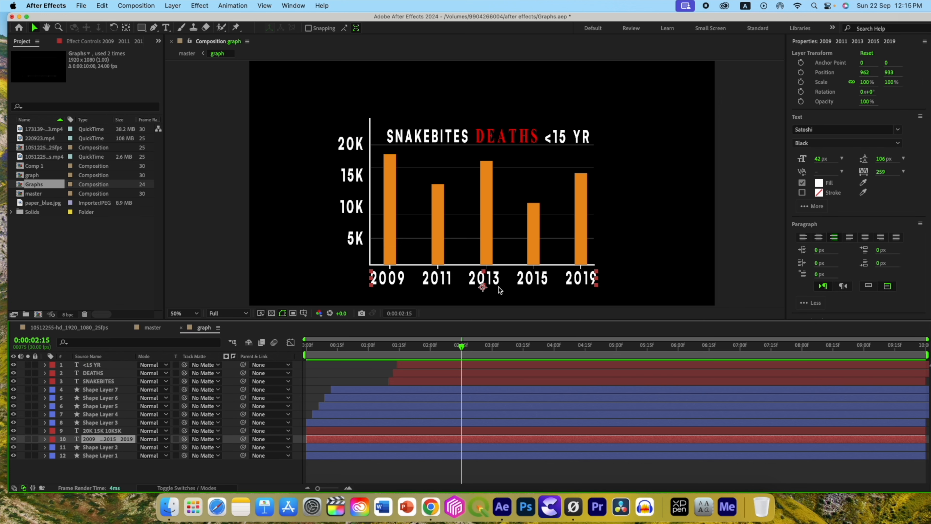
{"action": "left_click", "coordinate": [816, 248]}
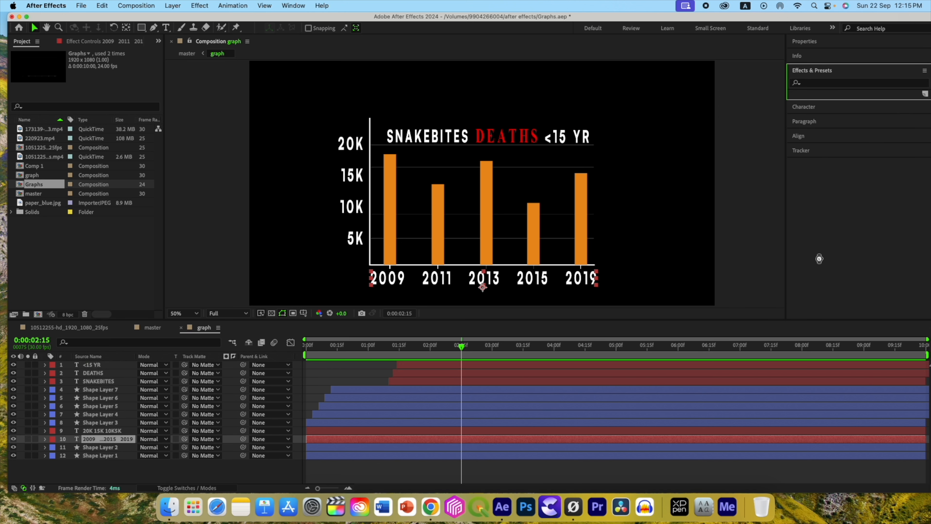
{"action": "left_click", "coordinate": [793, 94]}
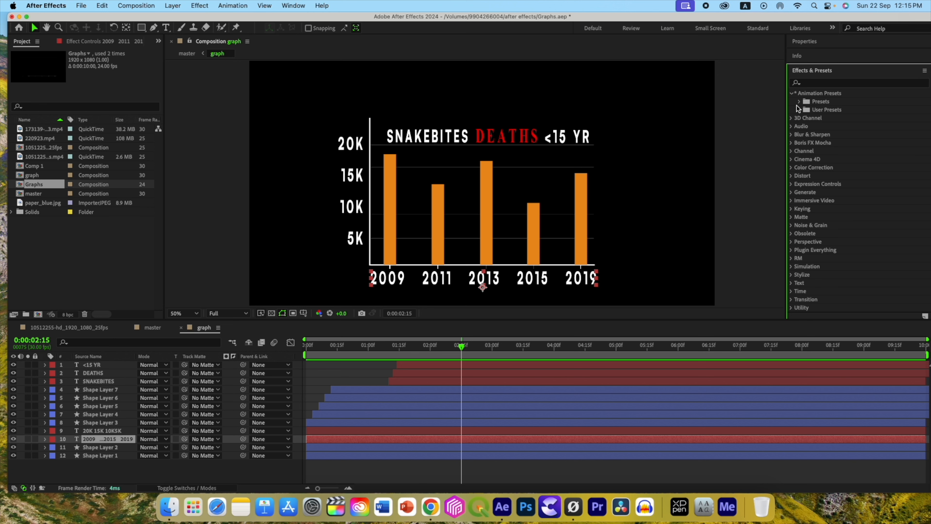
{"action": "left_click", "coordinate": [799, 101]}
{"action": "left_click", "coordinate": [807, 217]}
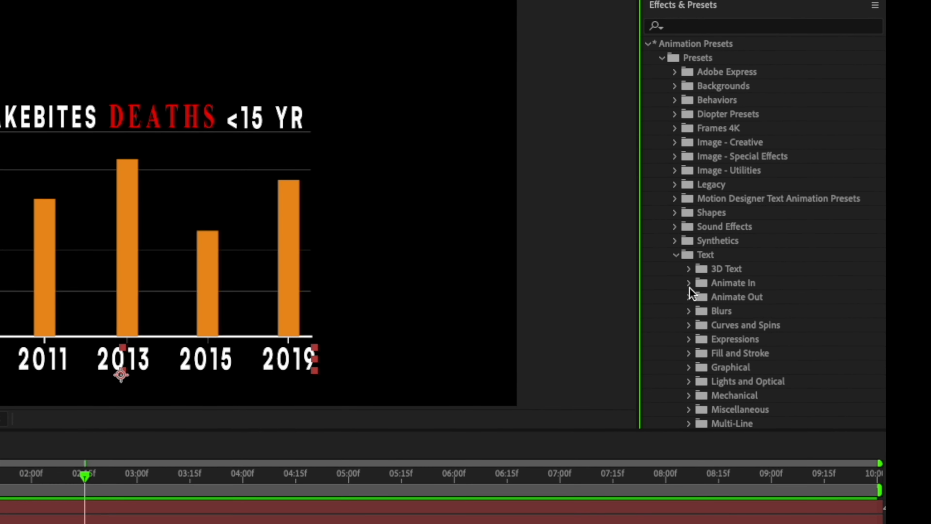
{"action": "left_click", "coordinate": [723, 271]}
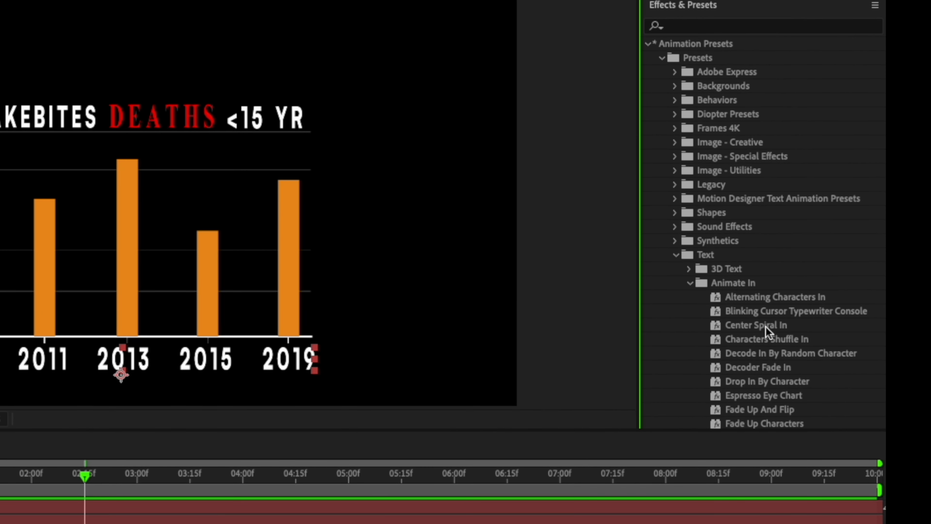
{"action": "scroll", "coordinate": [766, 326], "scroll_direction": "down", "scroll_amount": 5}
{"action": "scroll", "coordinate": [773, 339], "scroll_direction": "down", "scroll_amount": 1}
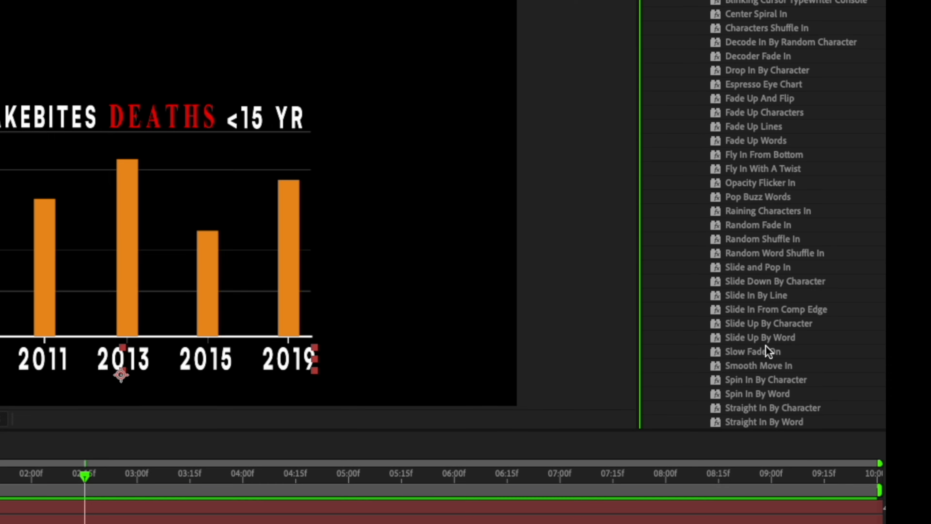
{"action": "left_click", "coordinate": [753, 339]}
{"action": "left_click_drag", "start_coordinate": [735, 339], "coordinate": [463, 440]}
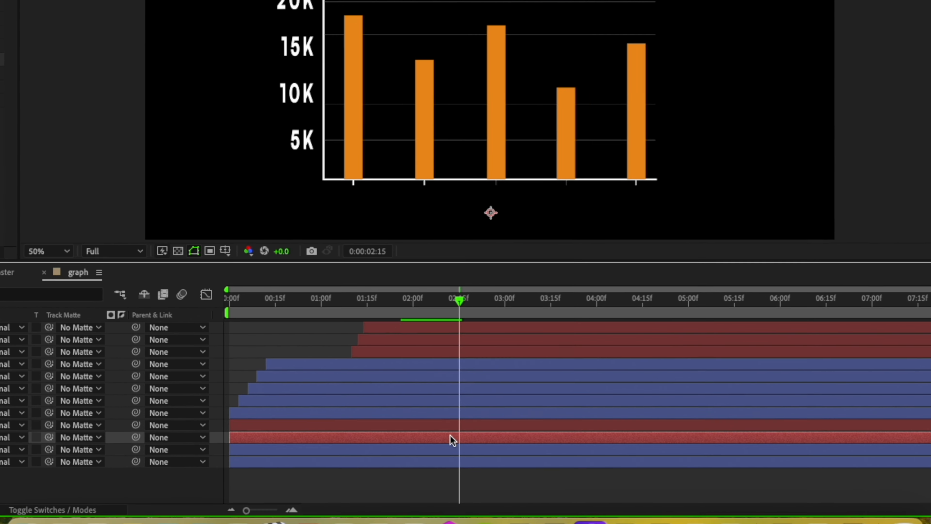
Shift both Range Selector Offset keyframes of the year labels back to the start of the timeline
{"action": "key", "text": "u"}
{"action": "left_click_drag", "start_coordinate": [461, 346], "coordinate": [331, 347]}
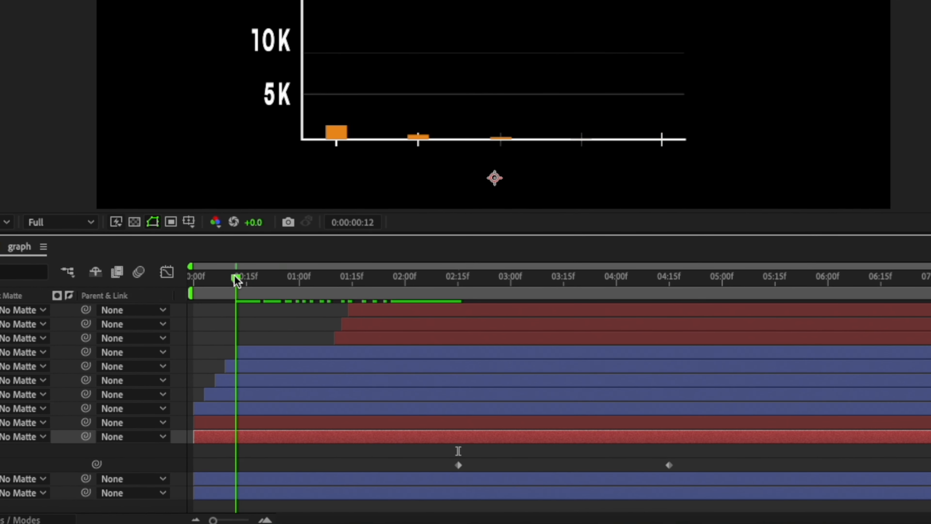
{"action": "left_click_drag", "start_coordinate": [237, 281], "coordinate": [195, 279]}
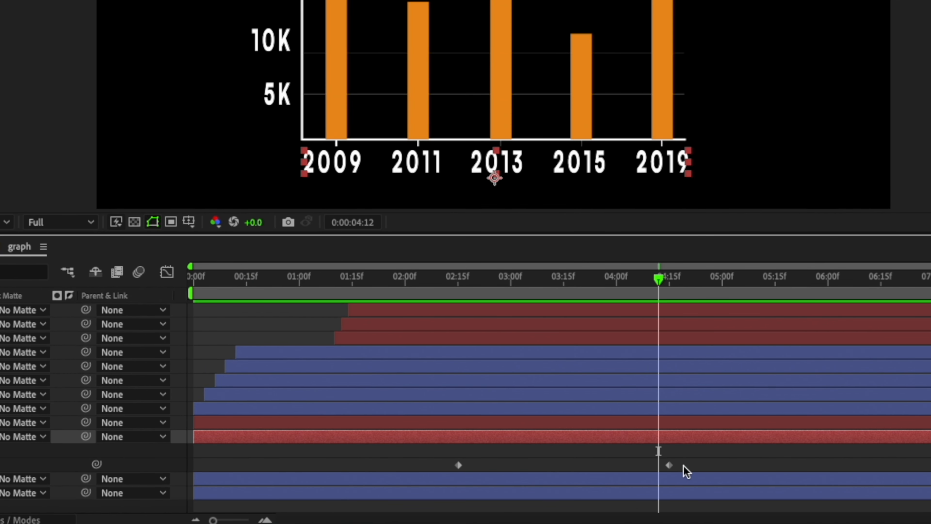
{"action": "left_click_drag", "start_coordinate": [683, 467], "coordinate": [244, 458]}
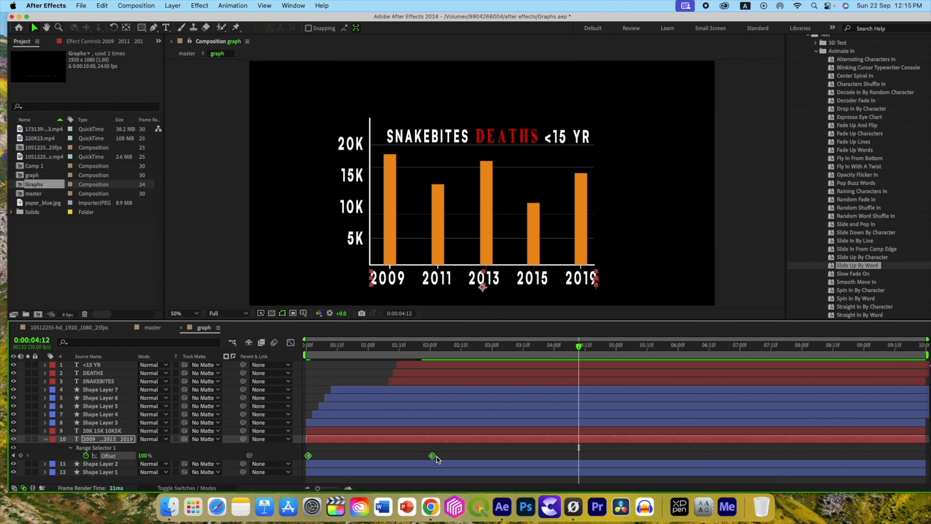
Apply Flow's circOut preset to the year labels' Offset keyframes and preview from the start
{"action": "left_click", "coordinate": [293, 5]}
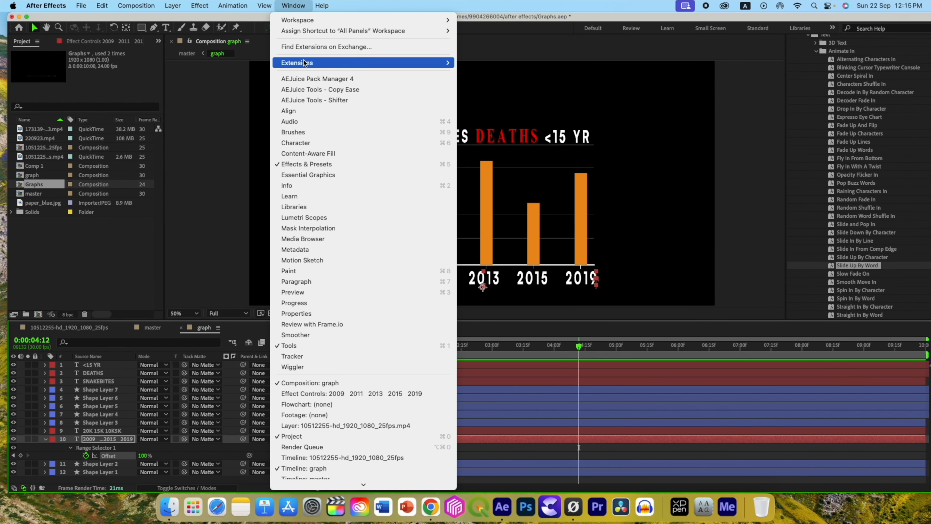
{"action": "mouse_move", "coordinate": [303, 62]}
{"action": "left_click", "coordinate": [492, 96]}
{"action": "key", "text": "Home"}
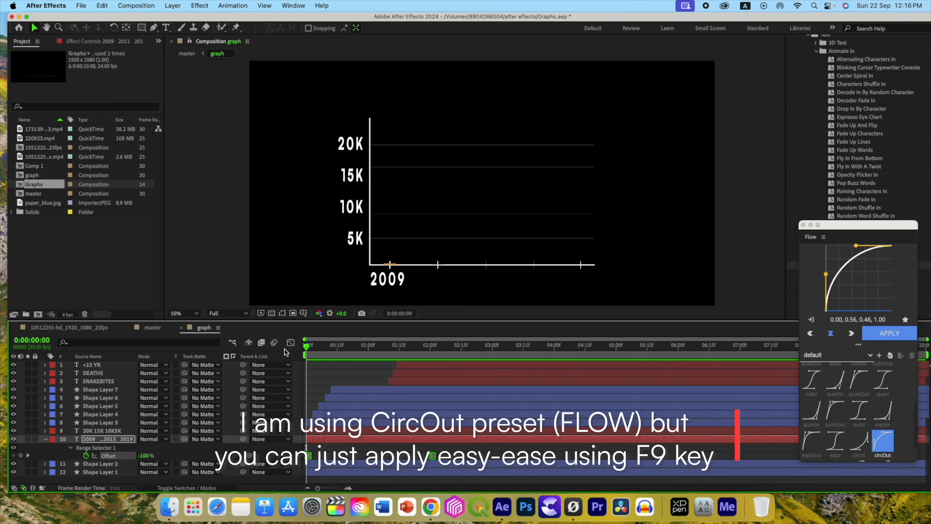
Apply the Slide In By Line preset to the 20K–5K labels layer and shift its End keyframes back to start at about 0:00:00:12
{"action": "left_click", "coordinate": [358, 217]}
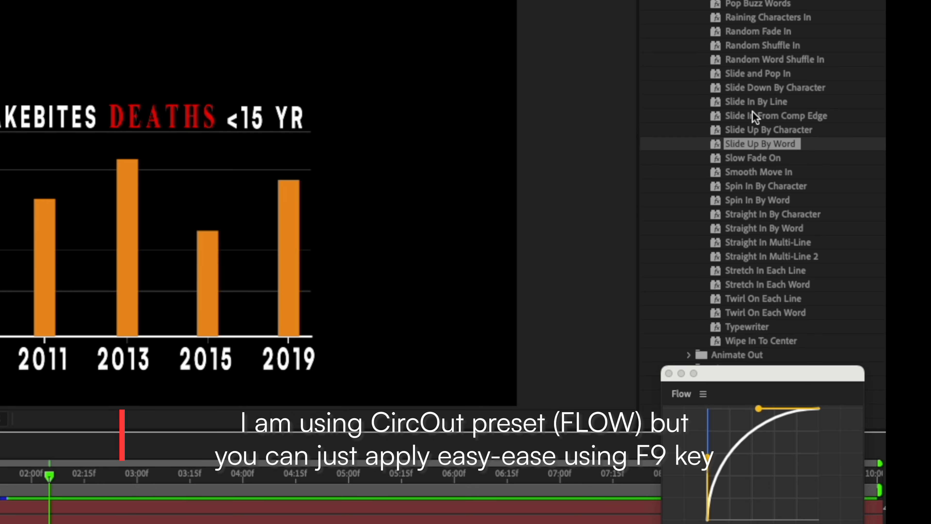
{"action": "left_click_drag", "start_coordinate": [754, 103], "coordinate": [400, 431]}
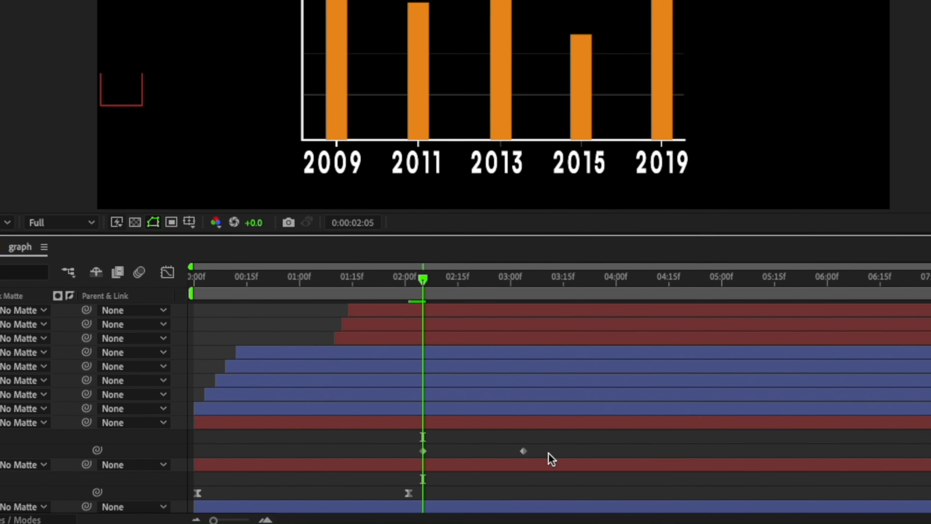
{"action": "left_click_drag", "start_coordinate": [549, 453], "coordinate": [236, 450]}
{"action": "key", "text": "space"}
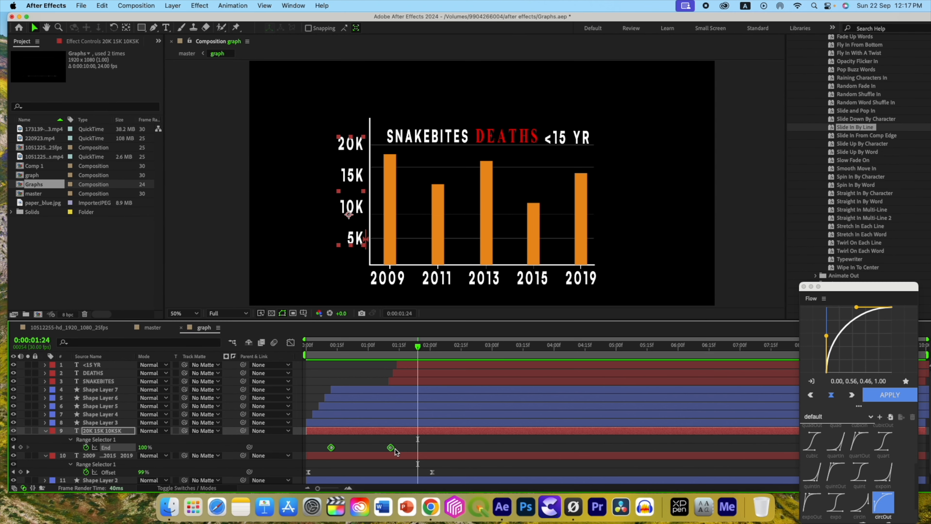
Retime the 20K–5K labels' End keyframes to about 0:00:00:20 and 0:00:02:18, and ease them with Flow's circOut preset
{"action": "left_click", "coordinate": [393, 448]}
{"action": "left_click_drag", "start_coordinate": [393, 448], "coordinate": [470, 450]}
{"action": "left_click", "coordinate": [331, 448], "text": "shift"}
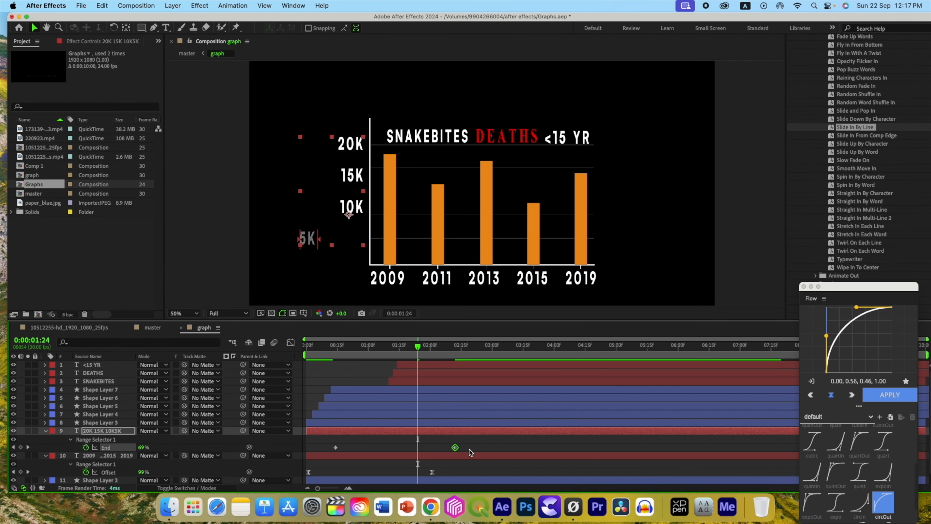
{"action": "left_click", "coordinate": [877, 399]}
{"action": "key", "text": "space"}
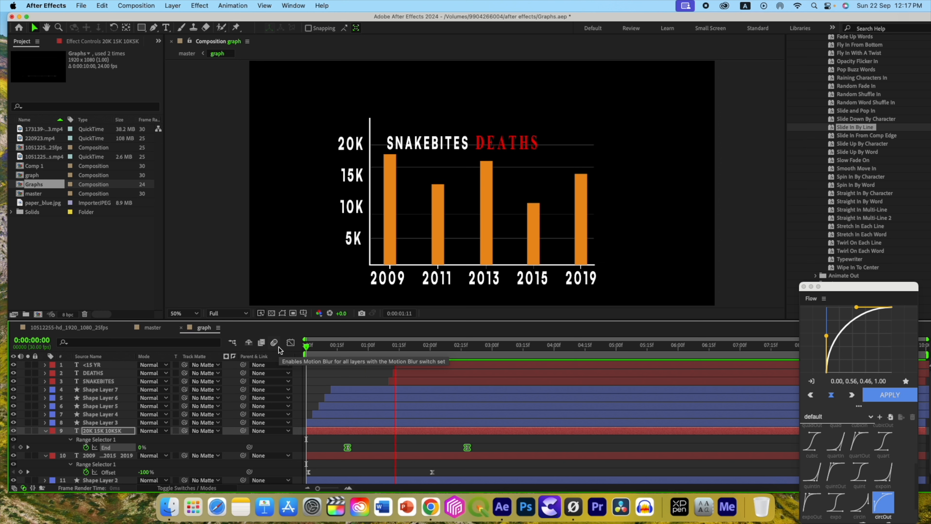
Shift the five staggered bar layers, Shape Layer 3 to 7, later together so the first starts at about 0:00:00:28, and preview
{"action": "left_click", "coordinate": [319, 424]}
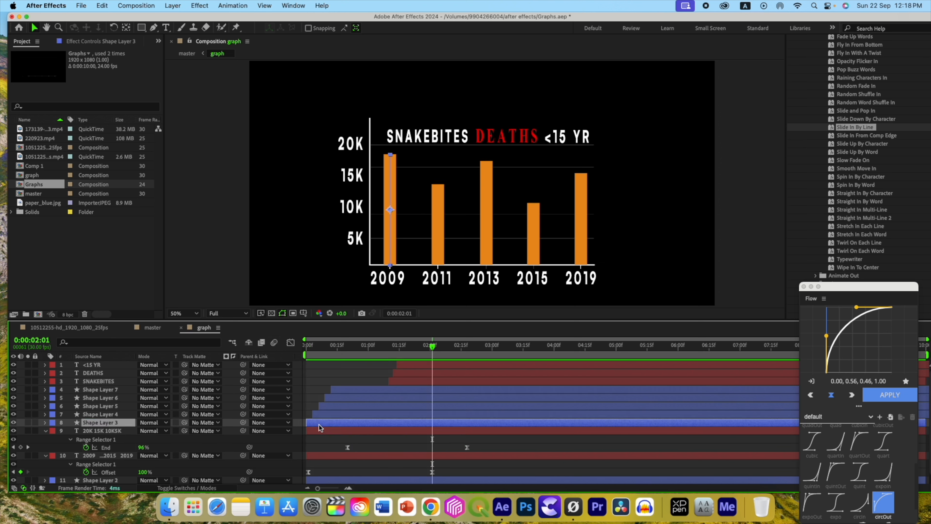
{"action": "left_click", "coordinate": [342, 390], "text": "shift"}
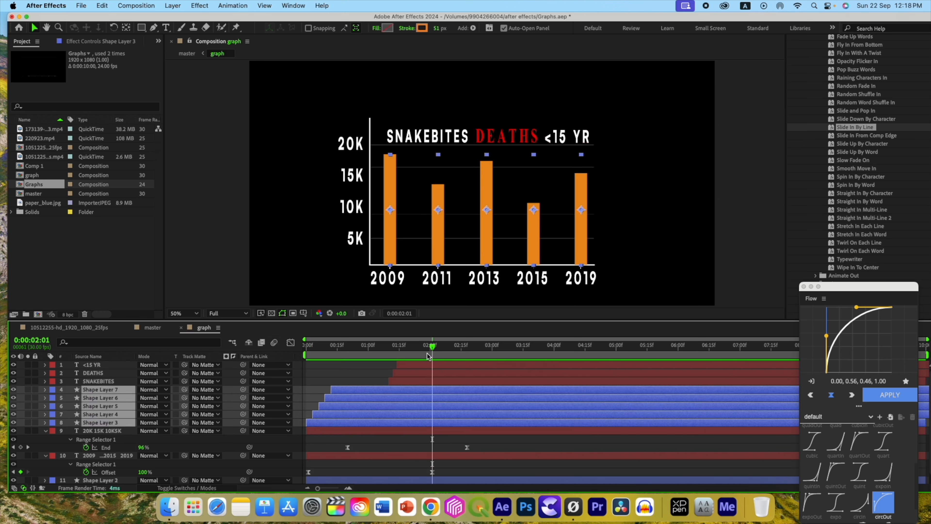
{"action": "left_click_drag", "start_coordinate": [432, 349], "coordinate": [393, 349]}
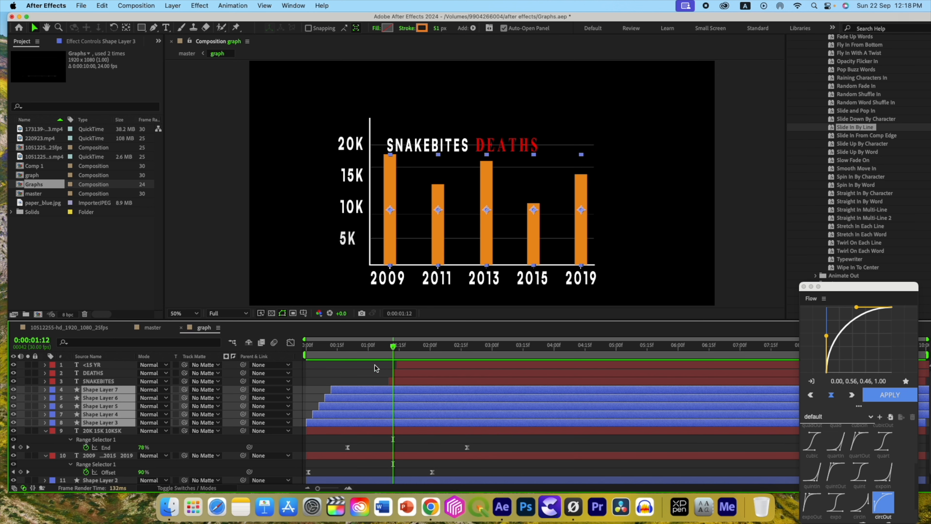
{"action": "left_click_drag", "start_coordinate": [359, 392], "coordinate": [418, 394]}
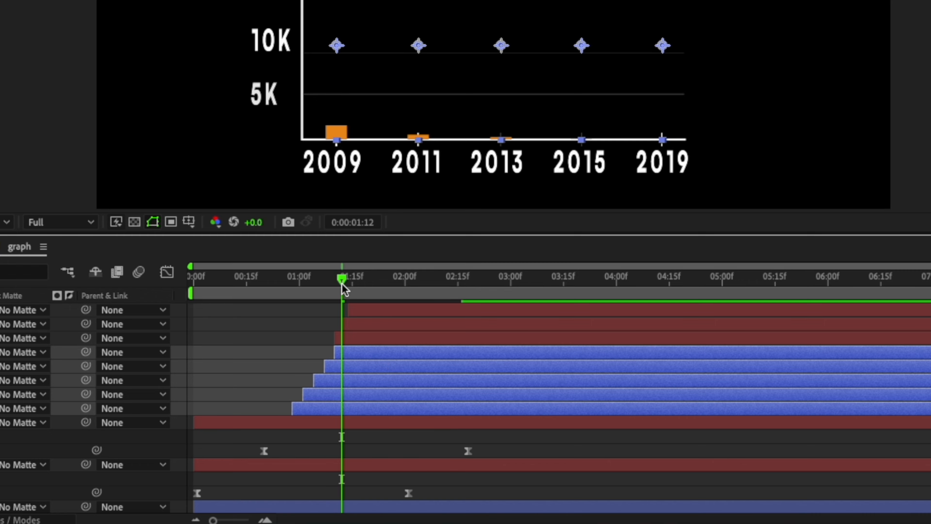
{"action": "left_click_drag", "start_coordinate": [341, 280], "coordinate": [193, 281]}
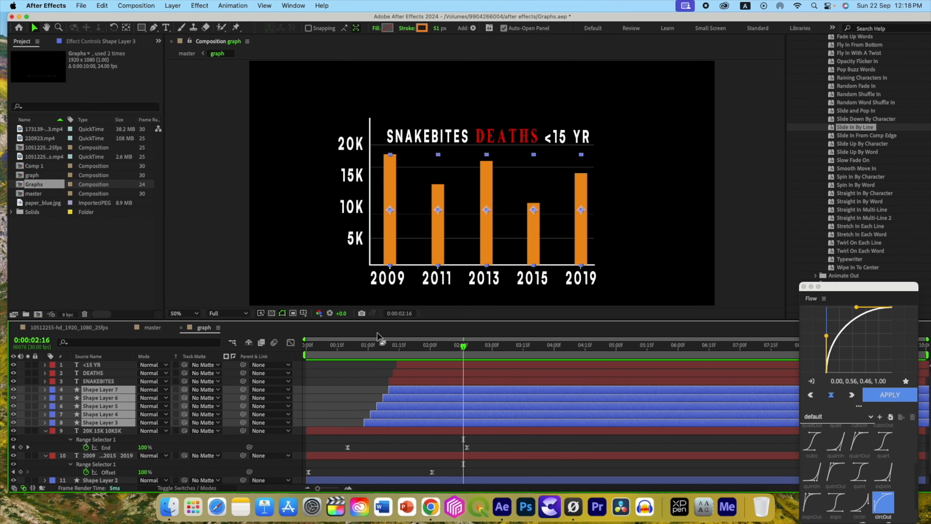
Add a Trim Paths operator to Shape Layer 1, the layer holding the white axis lines
{"action": "scroll", "coordinate": [140, 431], "scroll_direction": "down", "scroll_amount": 1}
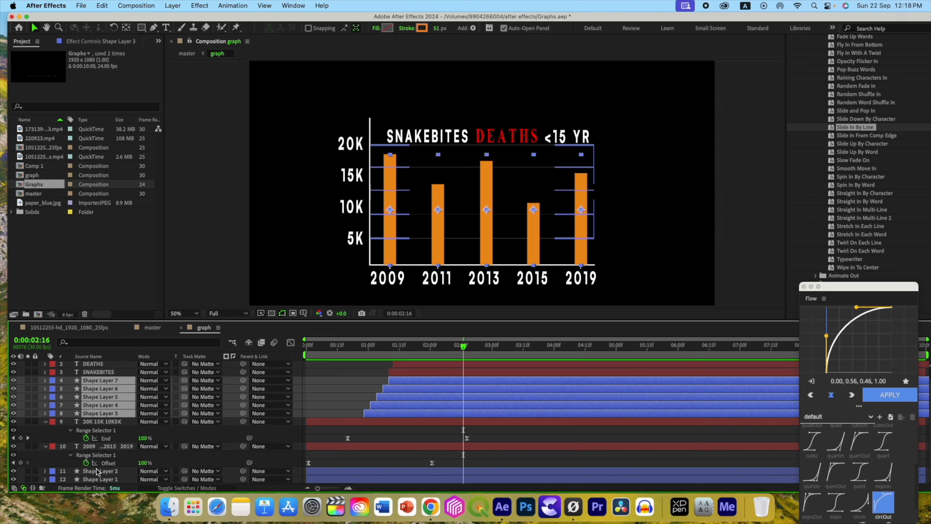
{"action": "left_click", "coordinate": [104, 479]}
{"action": "left_click", "coordinate": [105, 471]}
{"action": "left_click", "coordinate": [105, 480]}
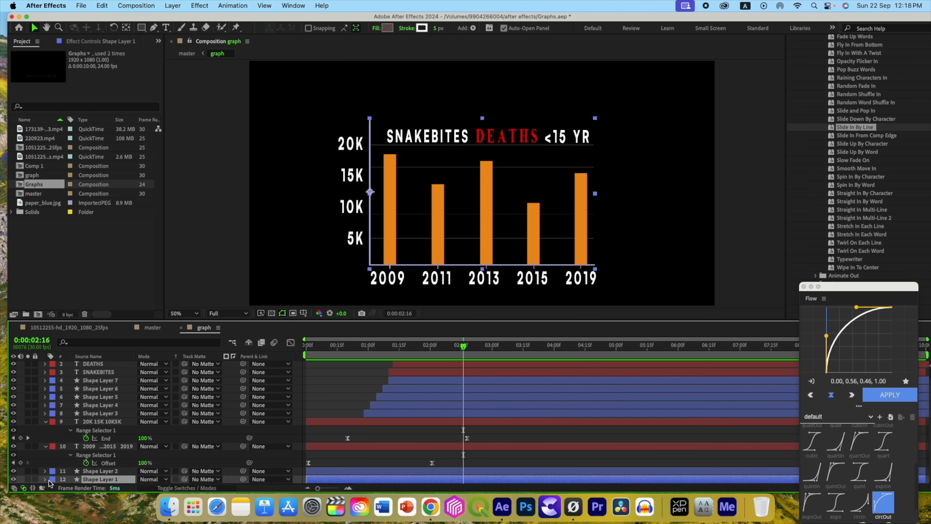
{"action": "left_click", "coordinate": [45, 479]}
{"action": "scroll", "coordinate": [77, 473], "scroll_direction": "down", "scroll_amount": 2}
{"action": "left_click", "coordinate": [232, 472]}
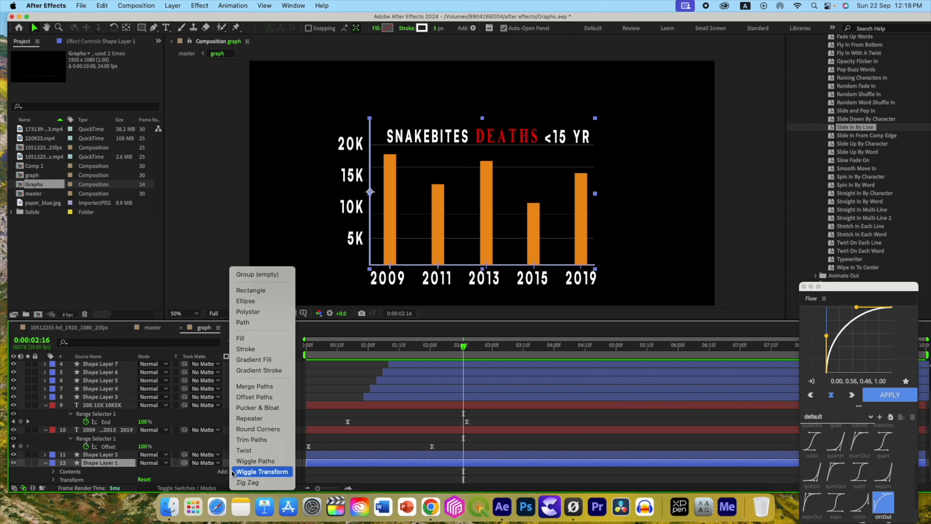
{"action": "left_click", "coordinate": [249, 441]}
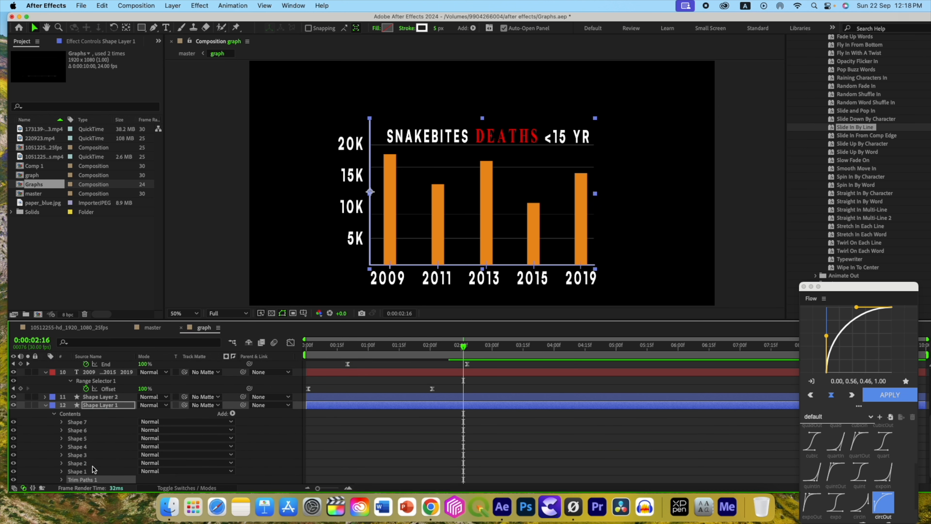
Keyframe the axis lines' Trim Paths End from 0% at 0:00:00:00 to 100% at 0:00:00:15, ease with Flow's slowsexy, and preview
{"action": "key", "text": "Home"}
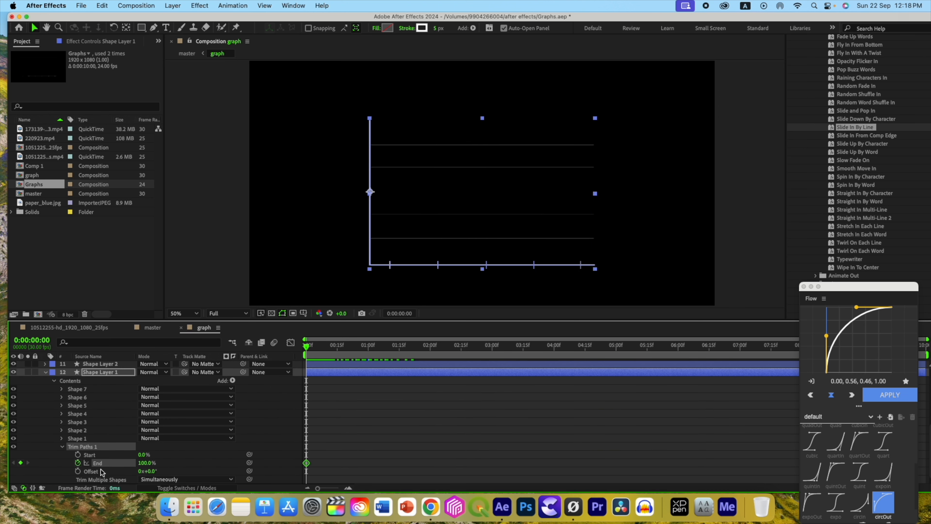
{"action": "key", "text": "Return"}
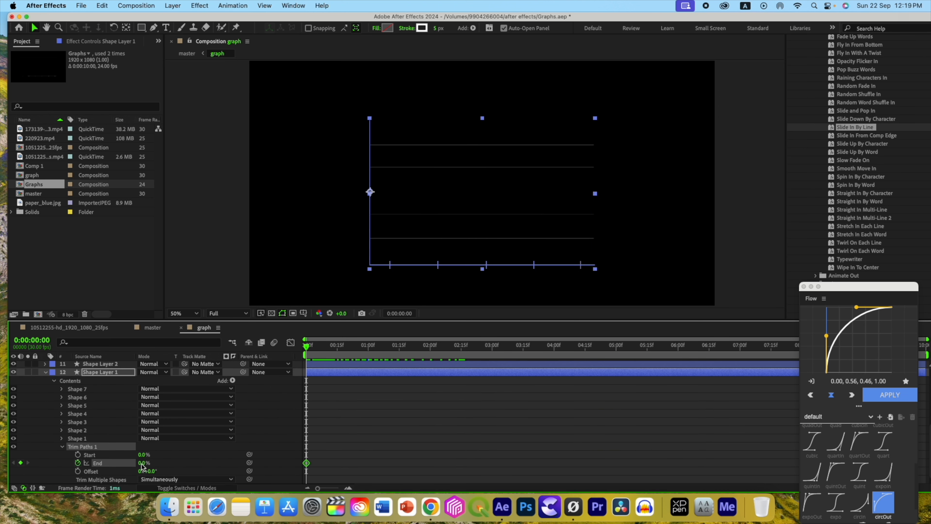
{"action": "key", "text": "space"}
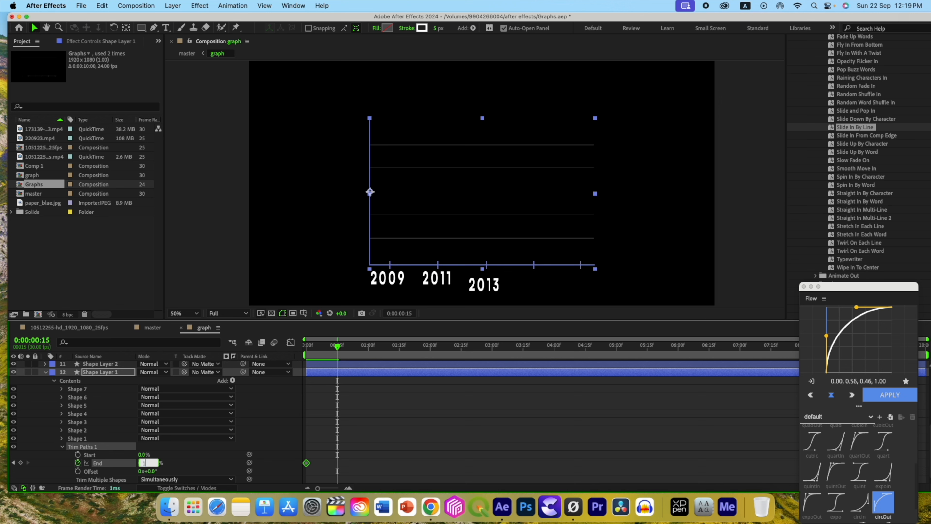
{"action": "key", "text": "Return"}
{"action": "key", "text": "Home"}
{"action": "key", "text": "space"}
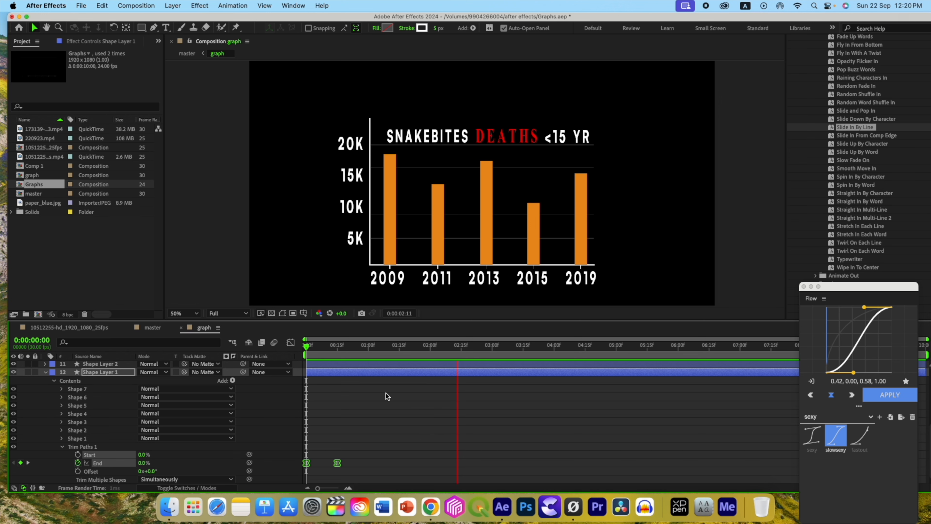
{"action": "key", "text": "space"}
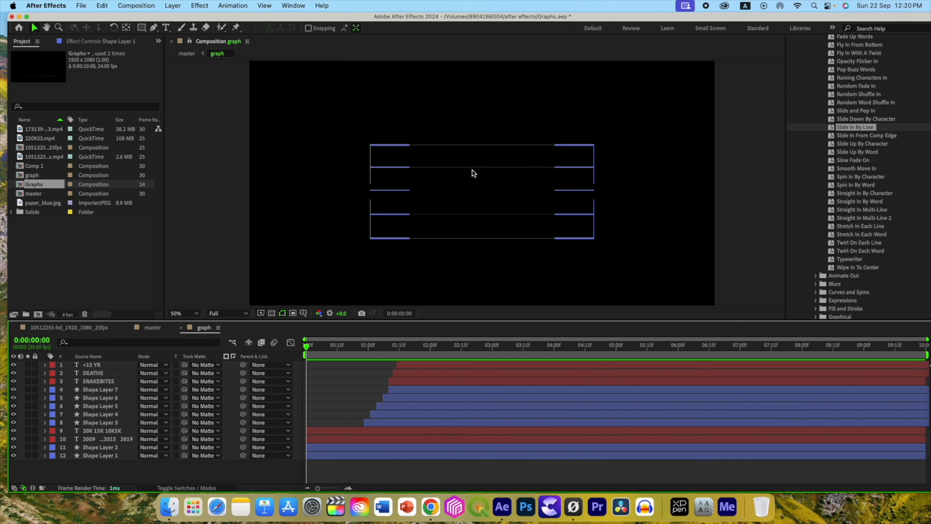
Create a new solid in the graph composition and apply the Grid effect to it
{"action": "right_click", "coordinate": [196, 470]}
{"action": "mouse_move", "coordinate": [269, 366]}
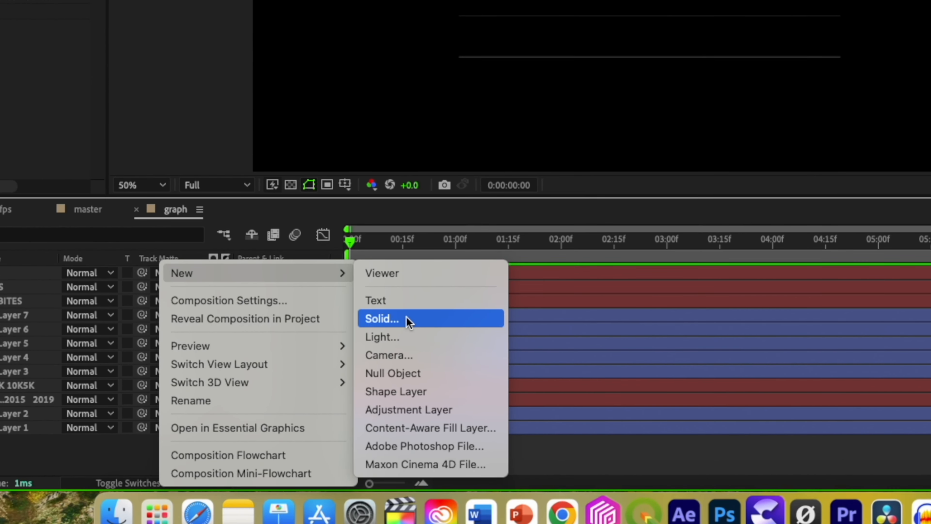
{"action": "left_click", "coordinate": [341, 394]}
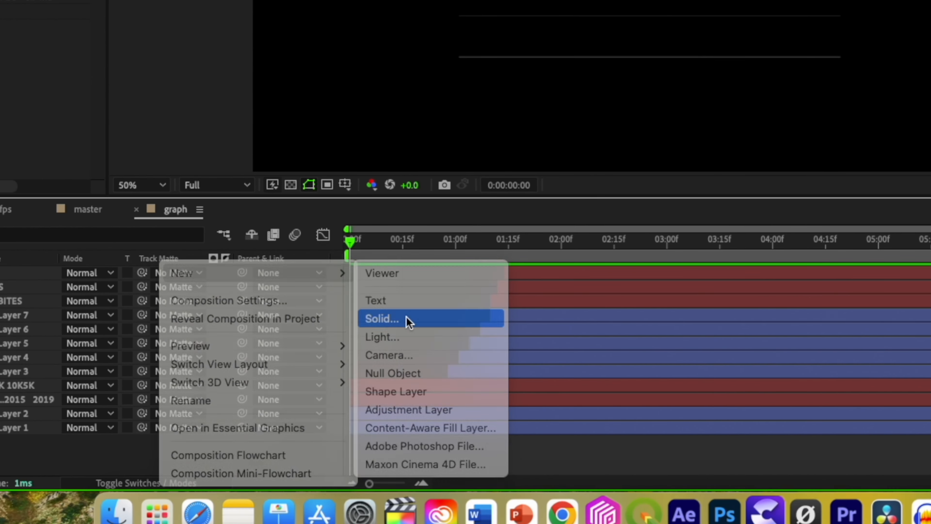
{"action": "key", "text": "Return"}
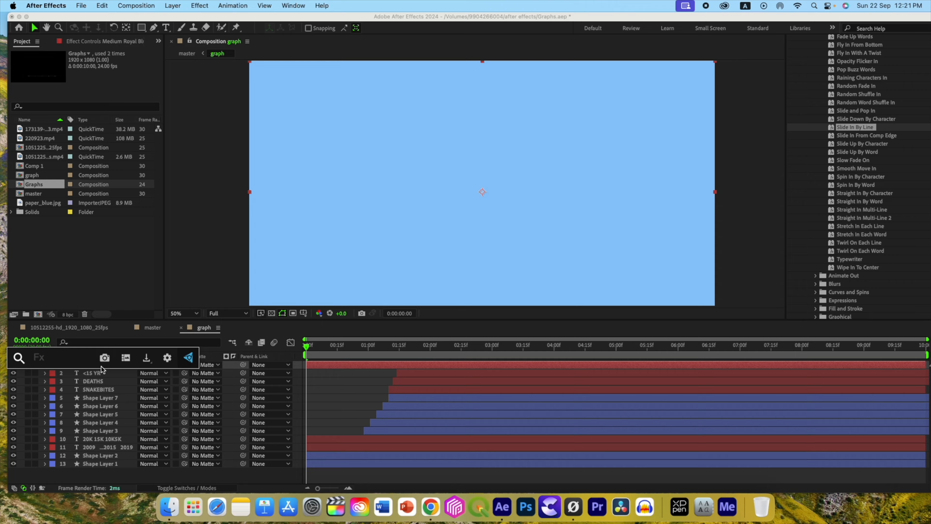
{"action": "key", "text": "super+alt+shift+e"}
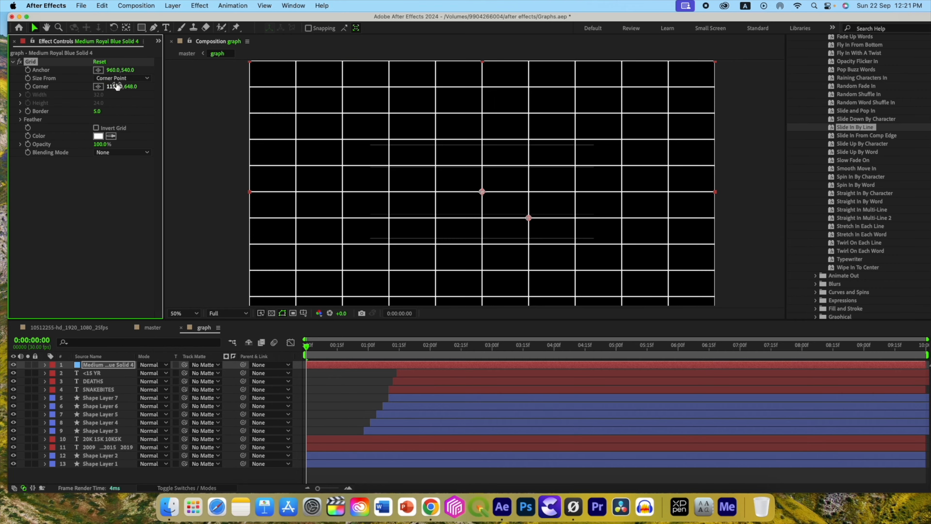
Size the Grid by Width & Height Sliders at about 117.1 each with 30% opacity, and move the solid below all layers
{"action": "left_click", "coordinate": [122, 78]}
{"action": "left_click", "coordinate": [125, 110]}
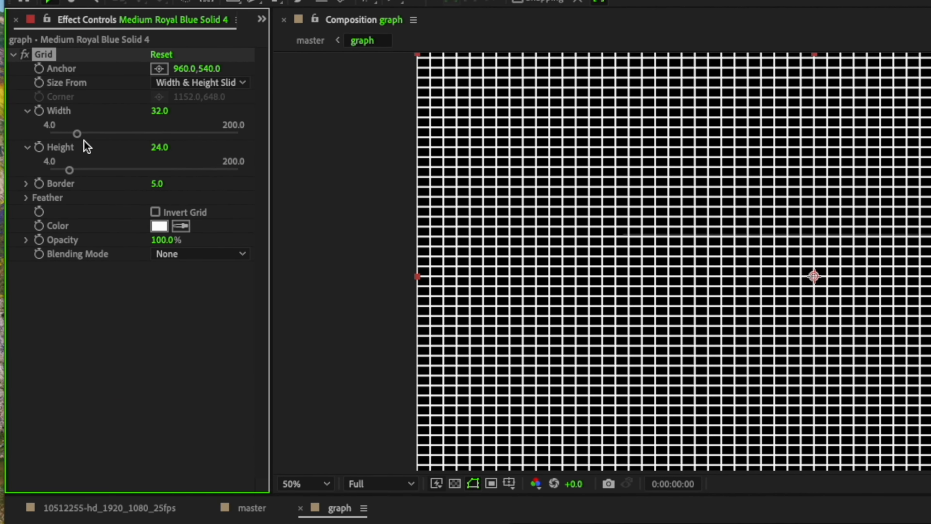
{"action": "left_click_drag", "start_coordinate": [78, 137], "coordinate": [159, 136]}
{"action": "left_click_drag", "start_coordinate": [70, 170], "coordinate": [158, 171]}
{"action": "left_click_drag", "start_coordinate": [166, 240], "coordinate": [129, 239]}
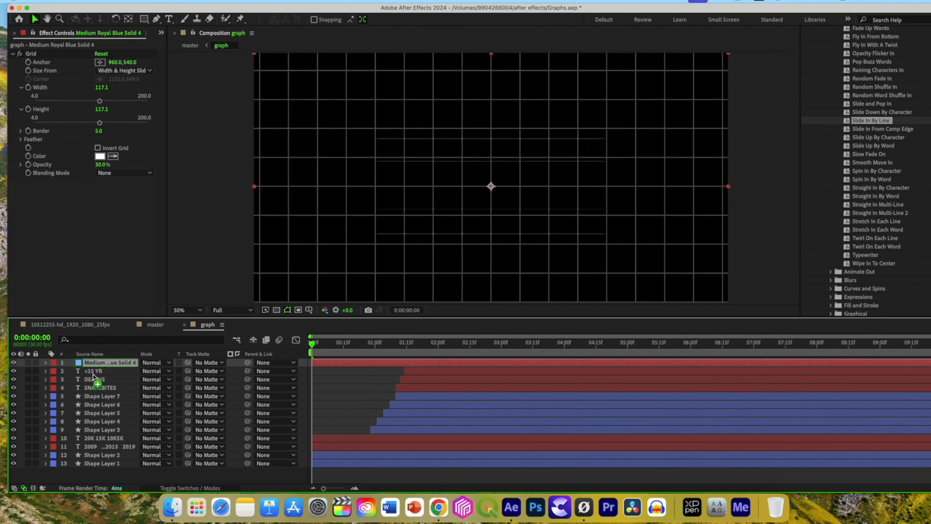
{"action": "left_click_drag", "start_coordinate": [94, 375], "coordinate": [95, 467]}
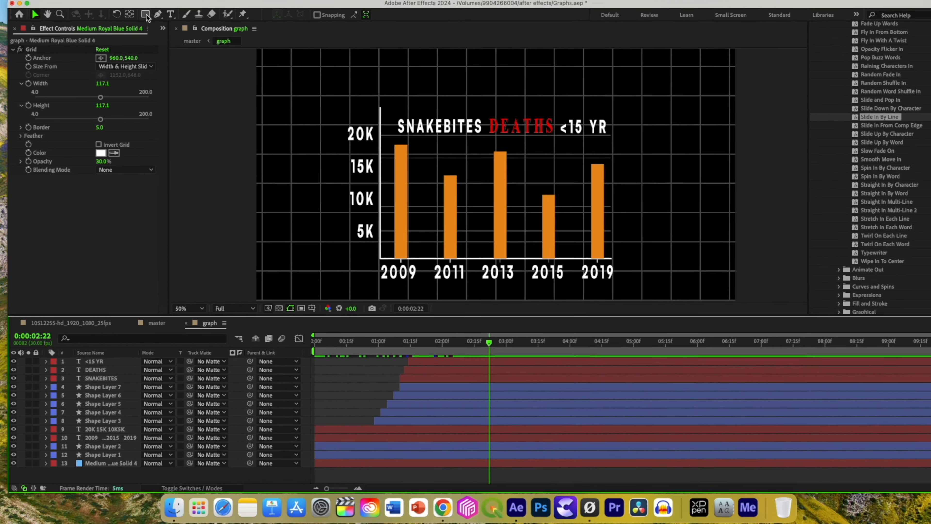
With no layer selected, draw a rectangle about 929 × 607 px over the chart area, with no stroke and a white fill
{"action": "left_click", "coordinate": [145, 14]}
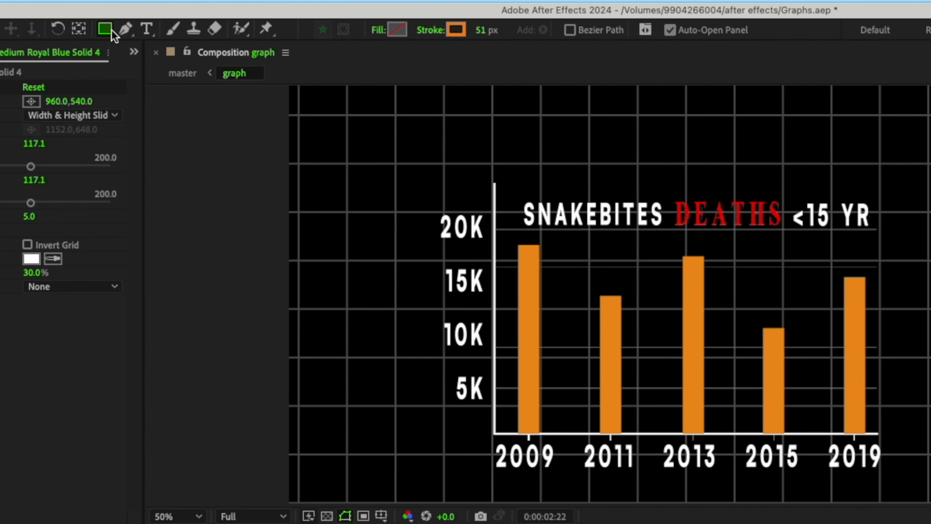
{"action": "left_click", "coordinate": [135, 35]}
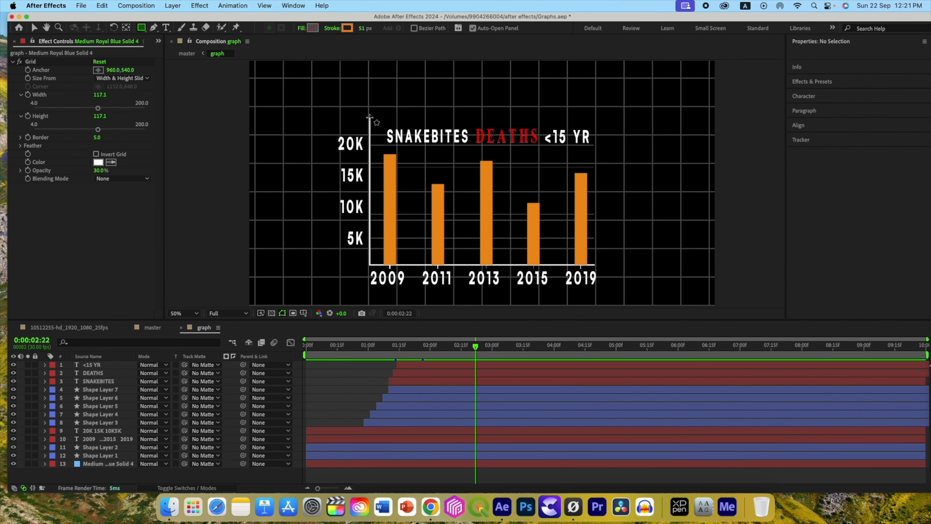
{"action": "mouse_move", "coordinate": [370, 117]}
{"action": "left_mouse_down"}
{"action": "mouse_move", "coordinate": [480, 234]}
{"action": "mouse_move", "coordinate": [596, 265]}
{"action": "left_mouse_up"}
{"action": "left_click", "coordinate": [332, 30]}
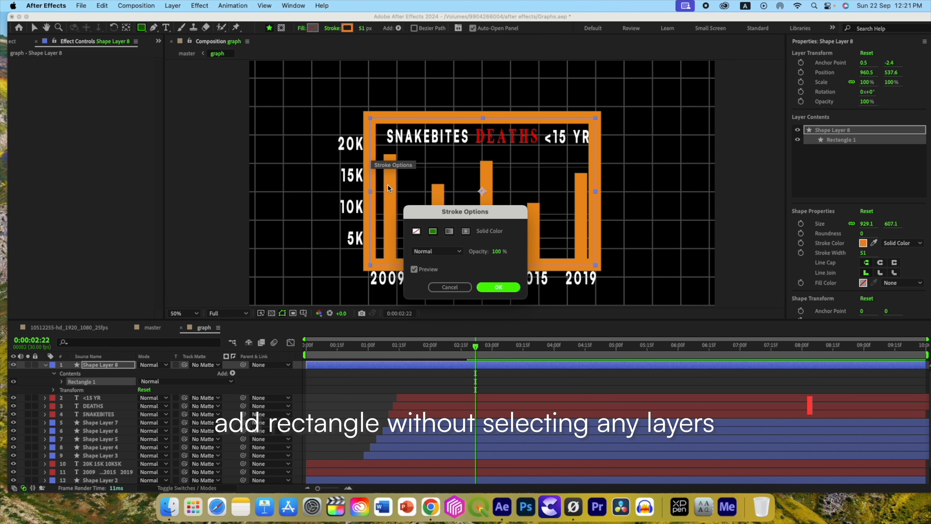
{"action": "left_click", "coordinate": [417, 231]}
{"action": "left_click", "coordinate": [504, 290]}
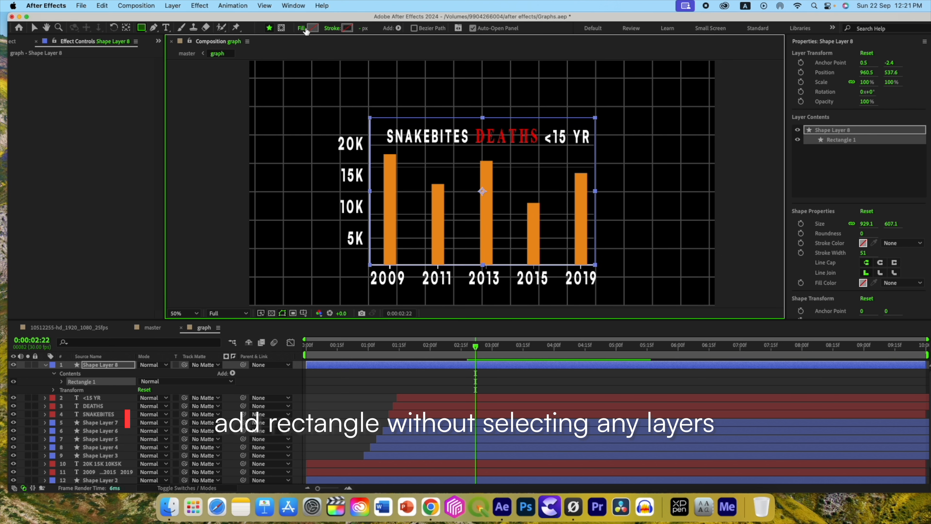
{"action": "left_click", "coordinate": [312, 28]}
{"action": "left_click", "coordinate": [248, 143]}
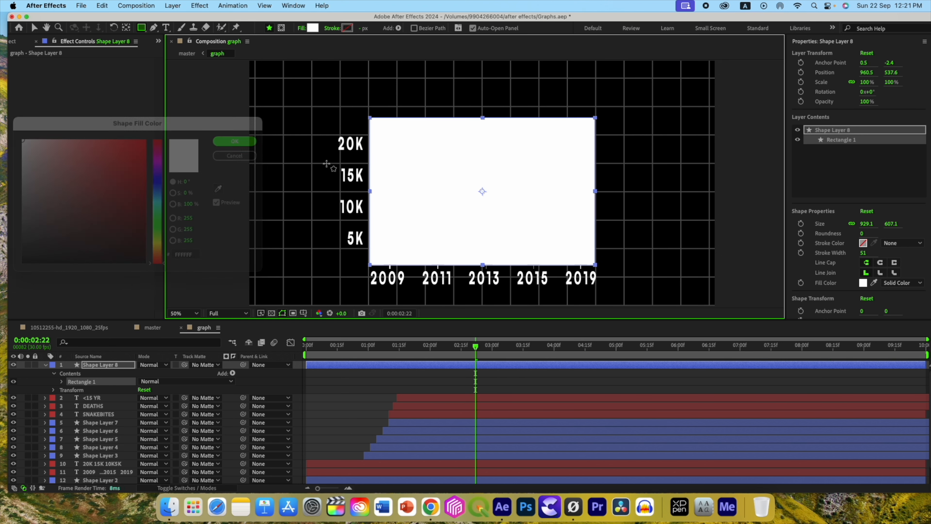
Move Shape Layer 8 to the bottom of the stack, set the Grid solid as its track matte, and preview
{"action": "left_click", "coordinate": [46, 366]}
{"action": "left_click_drag", "start_coordinate": [95, 365], "coordinate": [106, 474]}
{"action": "left_click_drag", "start_coordinate": [202, 471], "coordinate": [171, 449]}
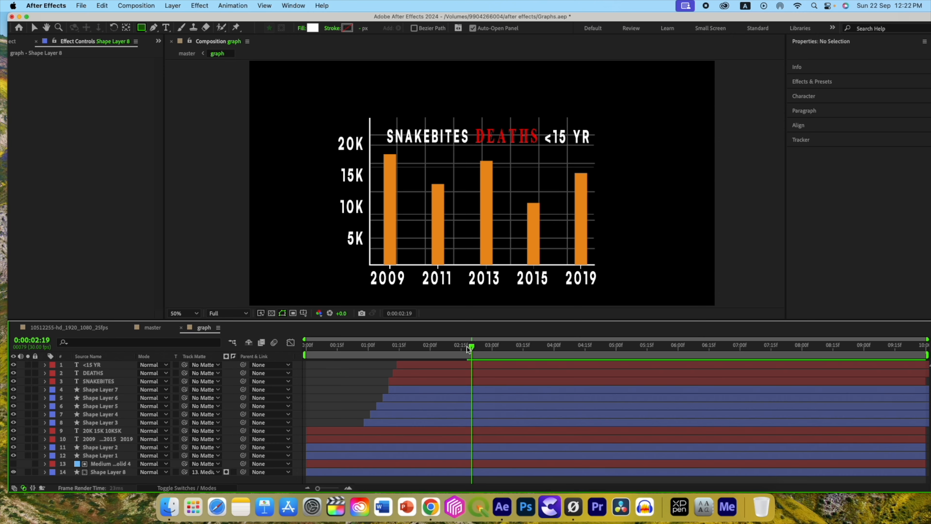
{"action": "key", "text": "space"}
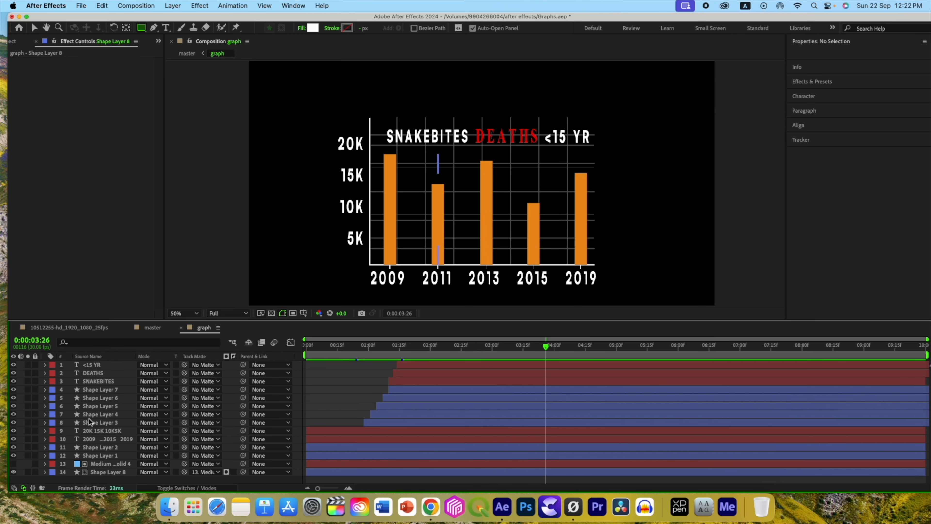
Hide the Shape Layer 2 gridlines and scrub back through the animation to check the grid
{"action": "left_click", "coordinate": [89, 447]}
{"action": "left_click", "coordinate": [13, 447]}
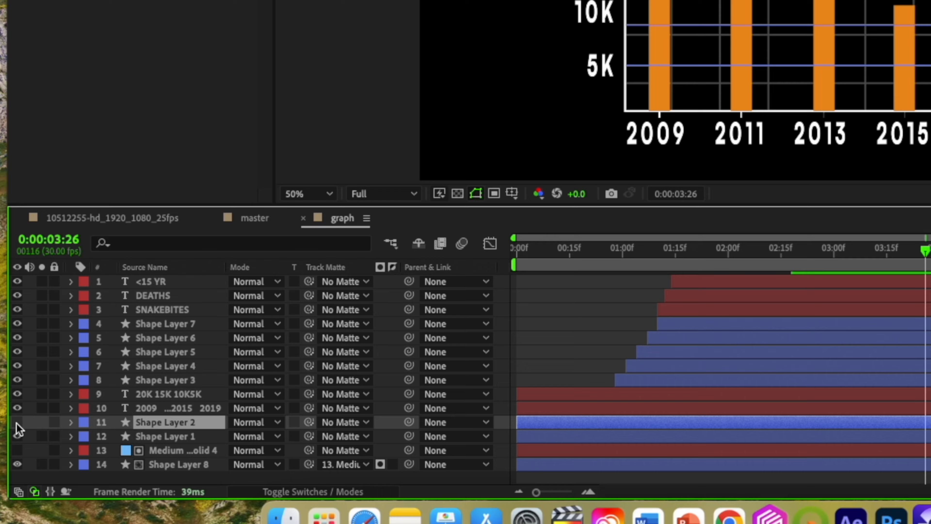
{"action": "left_click", "coordinate": [208, 474]}
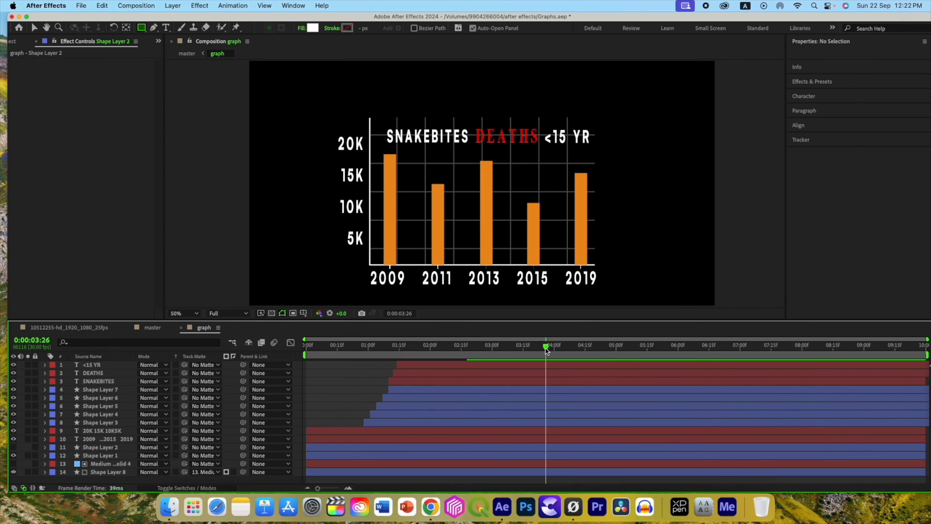
{"action": "mouse_move", "coordinate": [546, 349]}
{"action": "left_mouse_down"}
{"action": "mouse_move", "coordinate": [253, 350]}
{"action": "mouse_move", "coordinate": [477, 367]}
{"action": "mouse_move", "coordinate": [544, 352]}
{"action": "left_mouse_up"}
{"action": "left_click", "coordinate": [318, 343]}
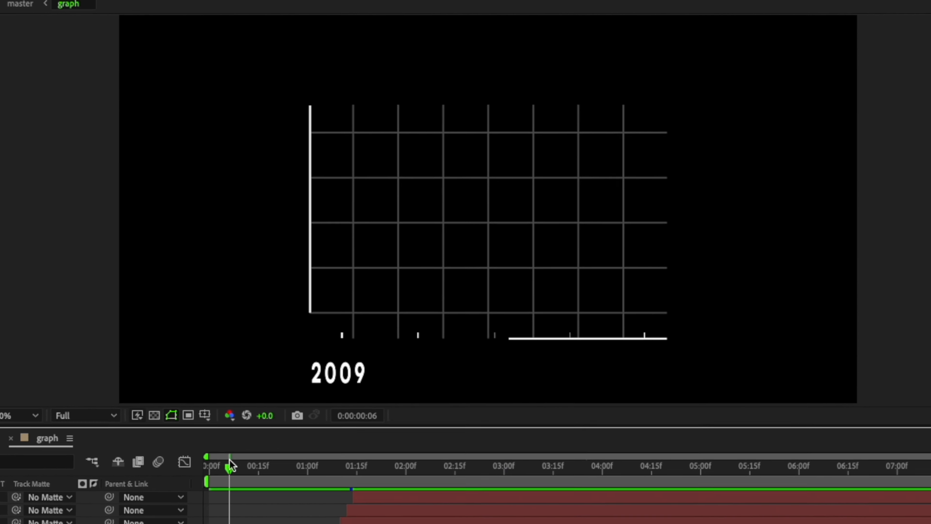
{"action": "left_click_drag", "start_coordinate": [230, 465], "coordinate": [192, 462]}
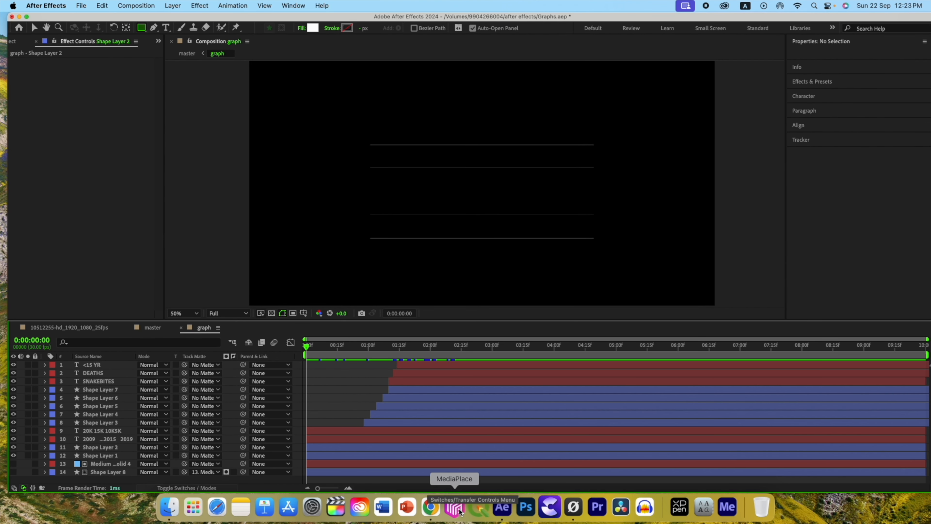
Place paper_blue.jpg from the project as the topmost layer of the graph composition
{"action": "left_click", "coordinate": [13, 41]}
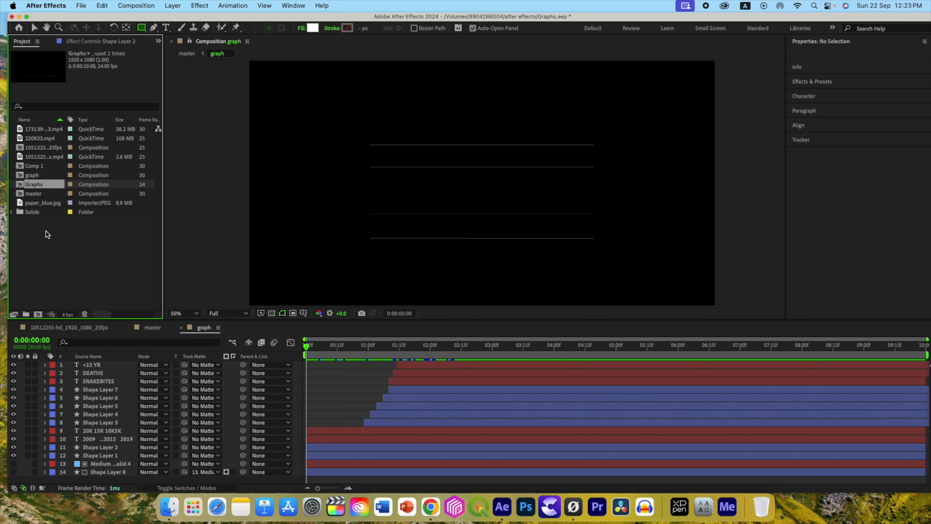
{"action": "left_click", "coordinate": [46, 233]}
{"action": "left_click", "coordinate": [38, 203]}
{"action": "left_click_drag", "start_coordinate": [34, 203], "coordinate": [61, 362]}
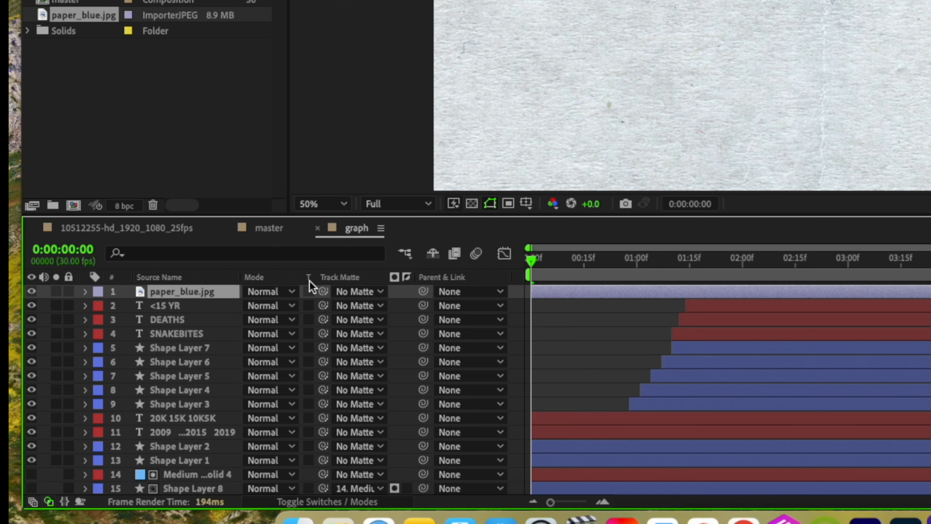
Try Preserve Underlying Transparency on the paper_blue.jpg layer and scrub to about 0:00:03:19 to check the texture
{"action": "left_click", "coordinate": [309, 292]}
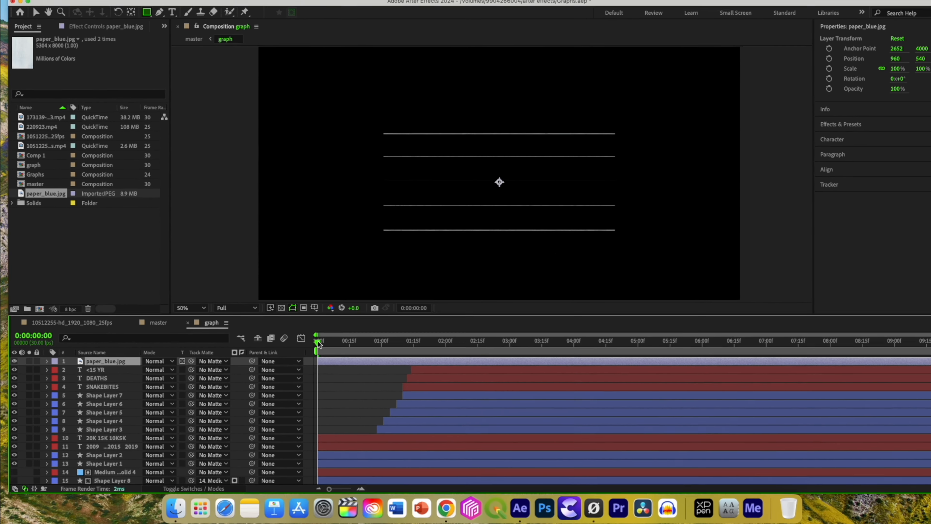
{"action": "left_click", "coordinate": [593, 271]}
{"action": "left_click_drag", "start_coordinate": [344, 353], "coordinate": [531, 366]}
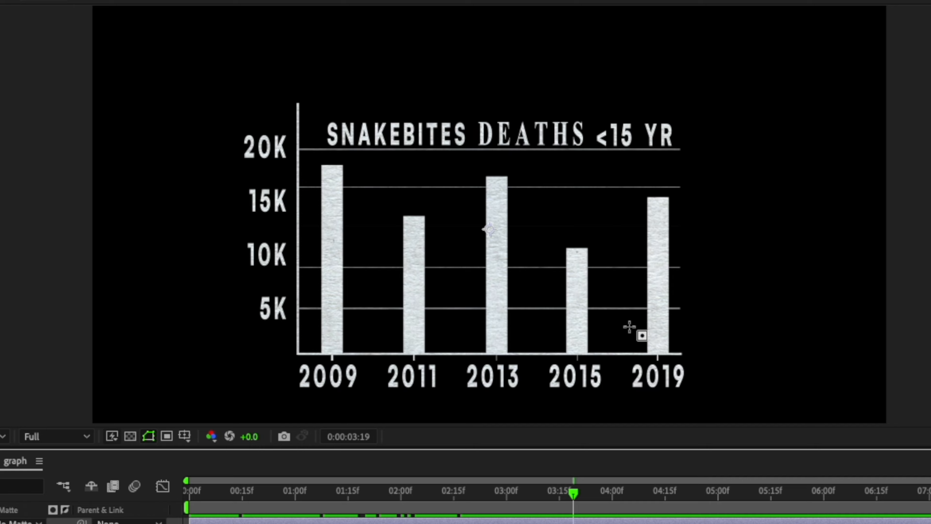
{"action": "key", "text": "period"}
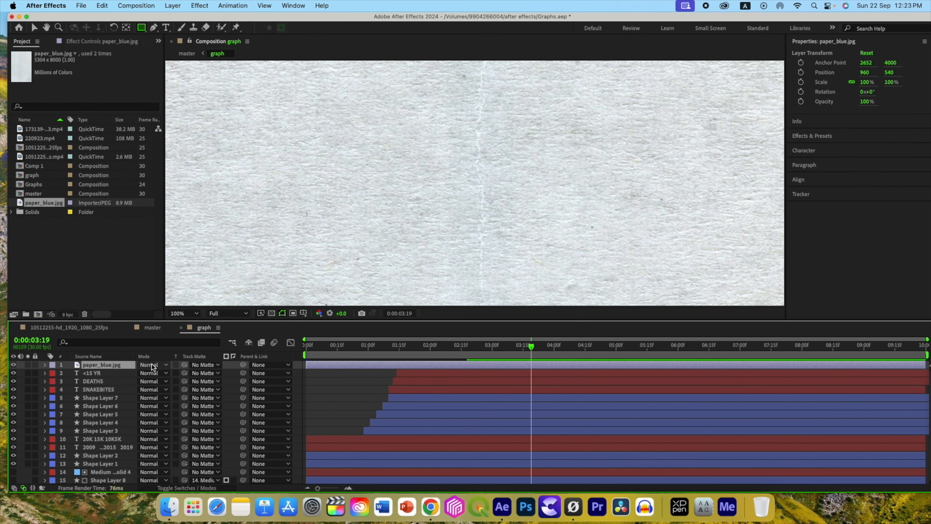
Set the paper_blue.jpg layer's blending mode to Multiply and check the whole frame
{"action": "left_click", "coordinate": [152, 364]}
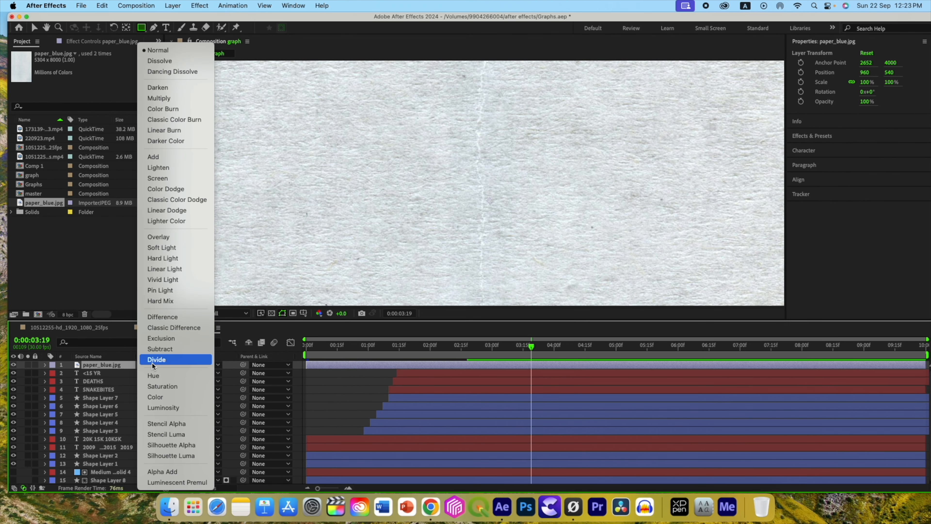
{"action": "left_click", "coordinate": [179, 98]}
{"action": "scroll", "coordinate": [465, 260], "scroll_direction": "down", "scroll_amount": 2}
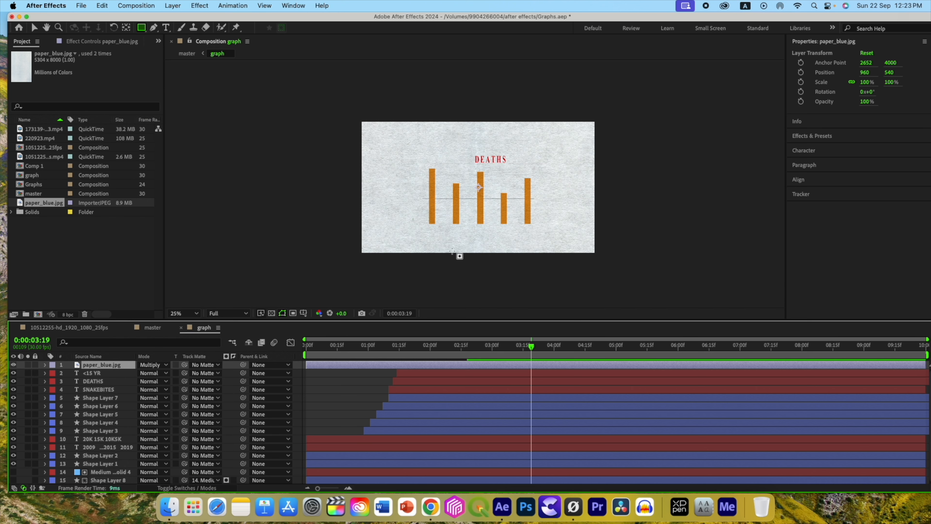
{"action": "scroll", "coordinate": [463, 250], "scroll_direction": "up", "scroll_amount": 1}
Set the paper_blue.jpg layer's blending mode to Exclusion and scrub to about 0:00:04:28 to inspect the graph
{"action": "left_click", "coordinate": [153, 364]}
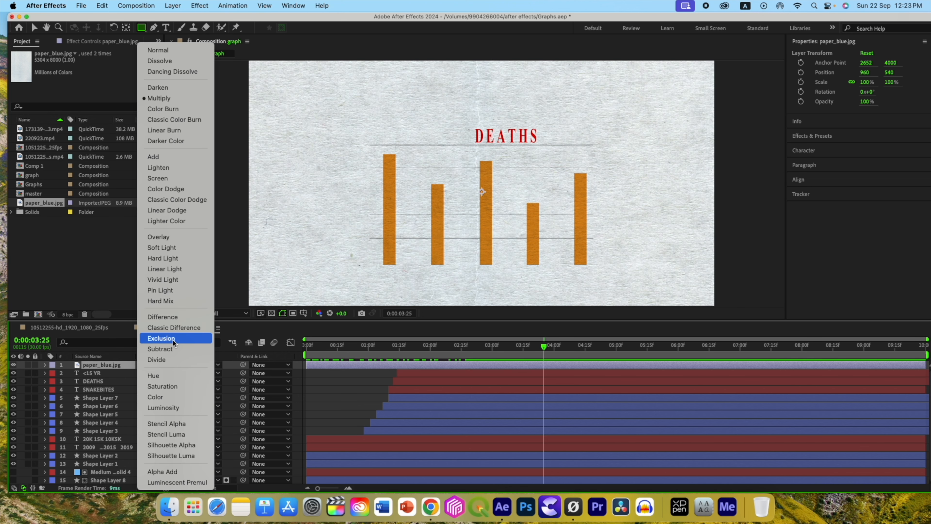
{"action": "left_click", "coordinate": [172, 339]}
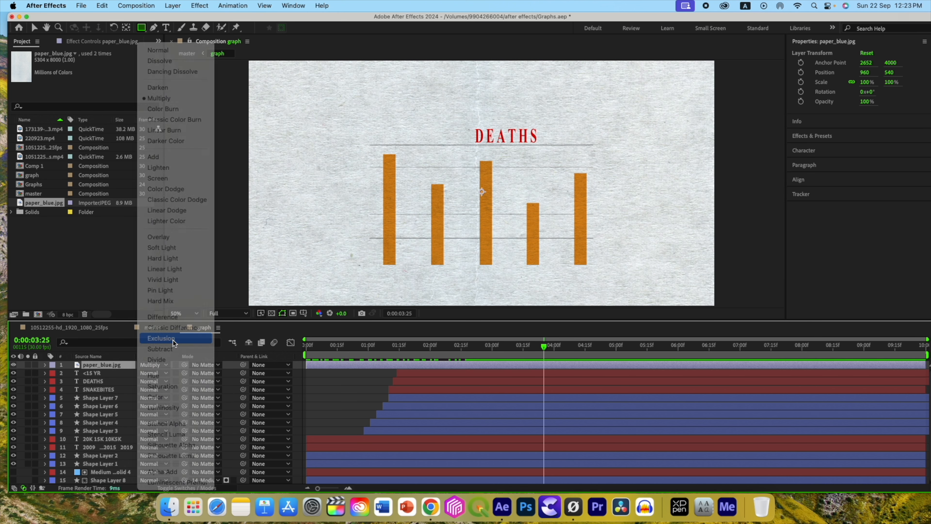
{"action": "left_click_drag", "start_coordinate": [321, 346], "coordinate": [522, 364]}
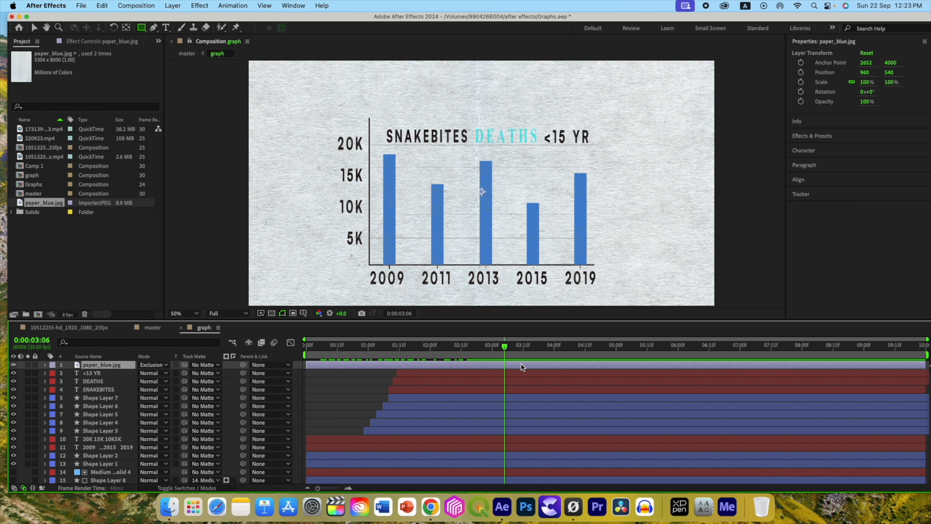
{"action": "scroll", "coordinate": [511, 267], "scroll_direction": "up", "scroll_amount": 1}
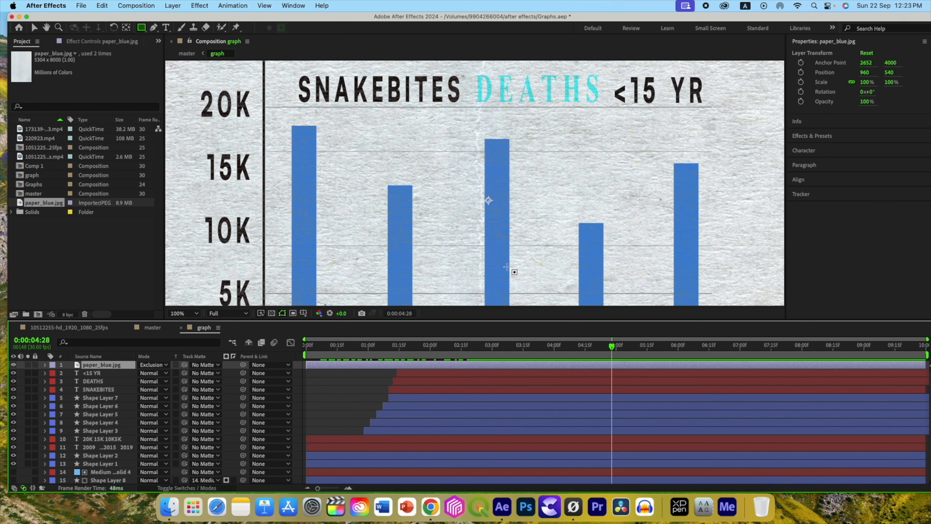
{"action": "scroll", "coordinate": [511, 267], "scroll_direction": "up", "scroll_amount": 1}
{"action": "scroll", "coordinate": [510, 267], "scroll_direction": "down", "scroll_amount": 1}
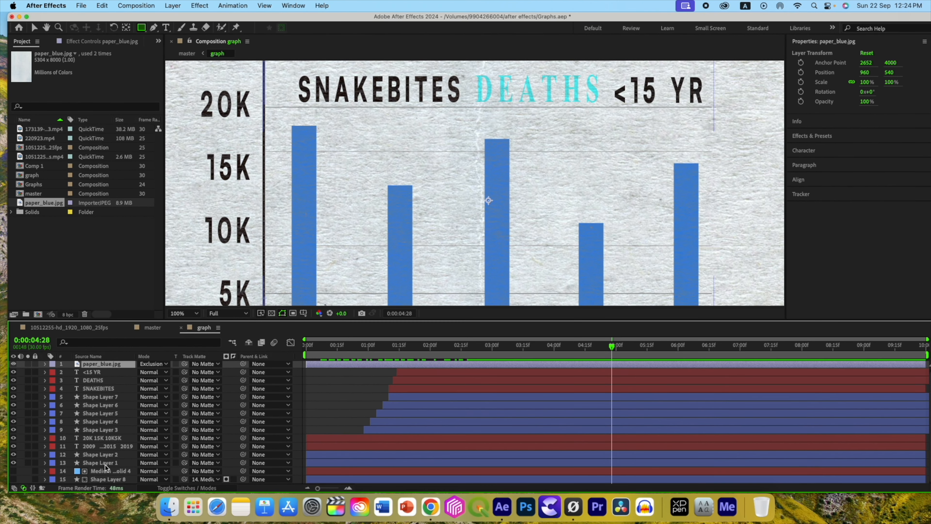
Apply the Turbulent Displace effect to Shape Layer 1, the graph's axis lines
{"action": "left_click", "coordinate": [105, 464]}
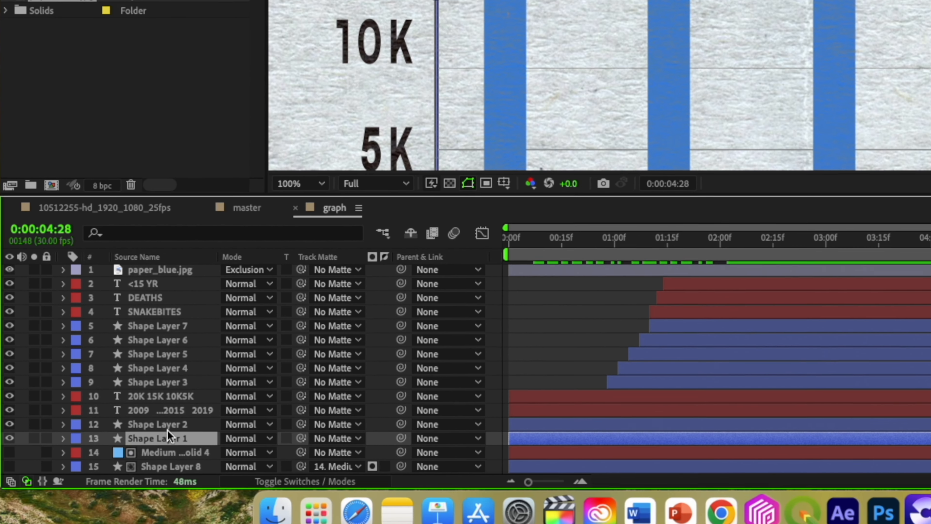
{"action": "left_click", "coordinate": [106, 455]}
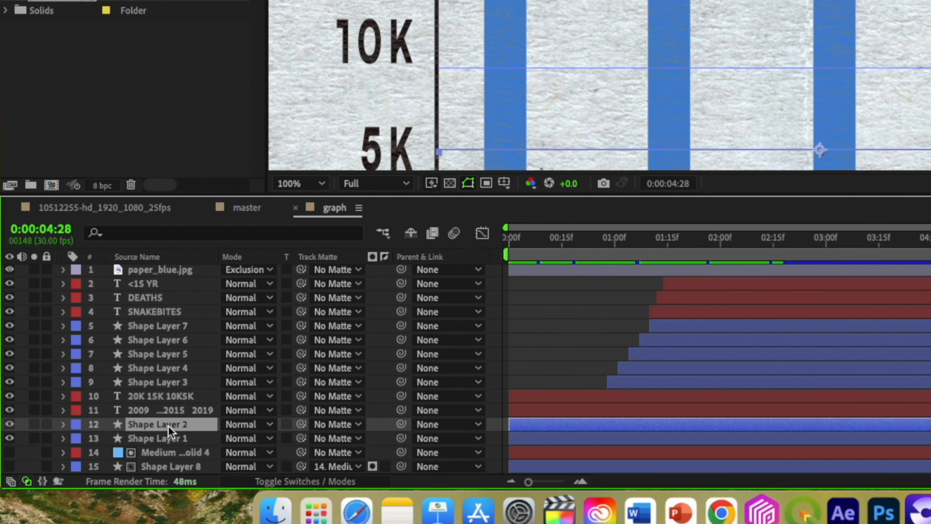
{"action": "left_click", "coordinate": [153, 369]}
{"action": "left_click", "coordinate": [160, 439]}
{"action": "key", "text": "ctrl+space"}
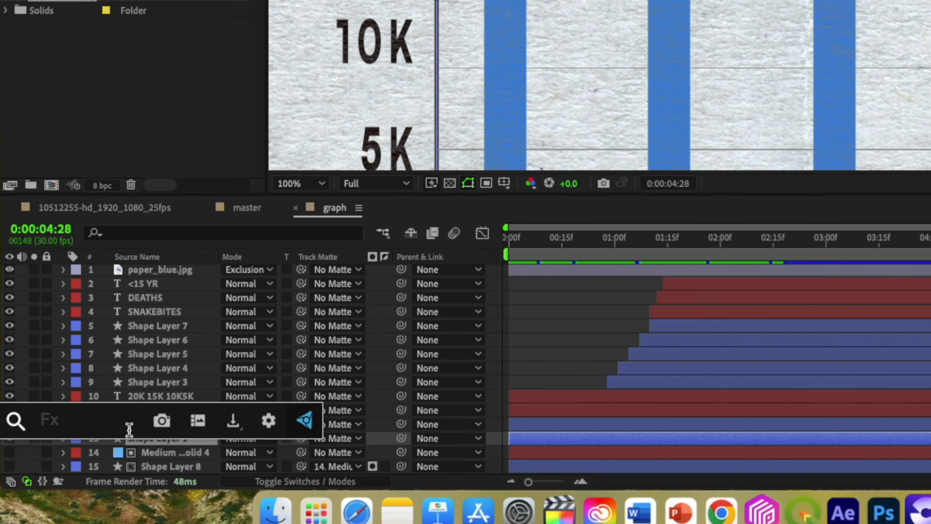
{"action": "type", "text": "tur"}
{"action": "key", "text": "Return"}
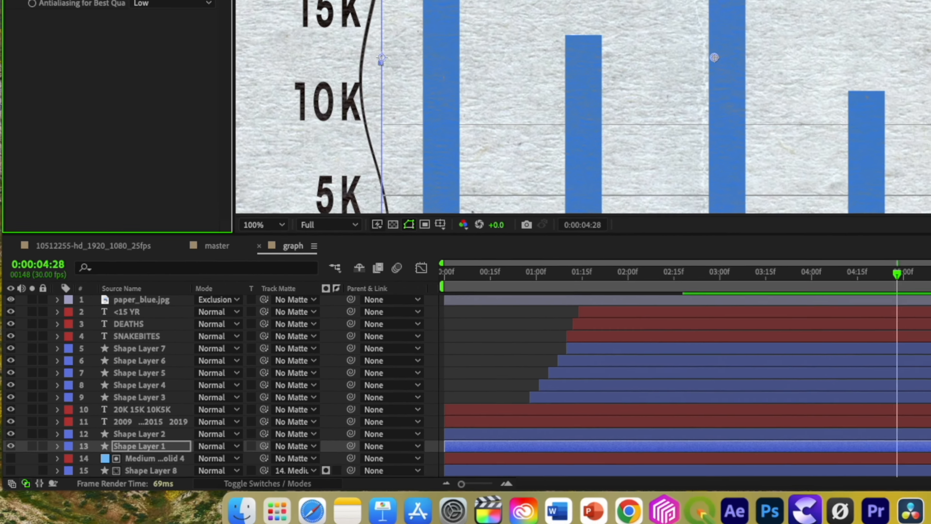
Set Shape Layer 1's Turbulent Displace amount to 30 and size to 2
{"action": "left_click", "coordinate": [104, 79]}
{"action": "type", "text": "30"}
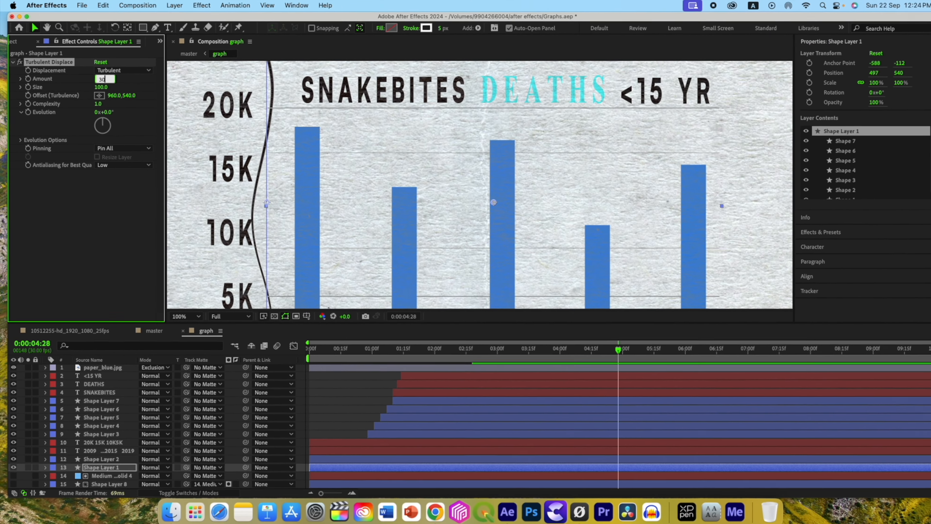
{"action": "key", "text": "Return"}
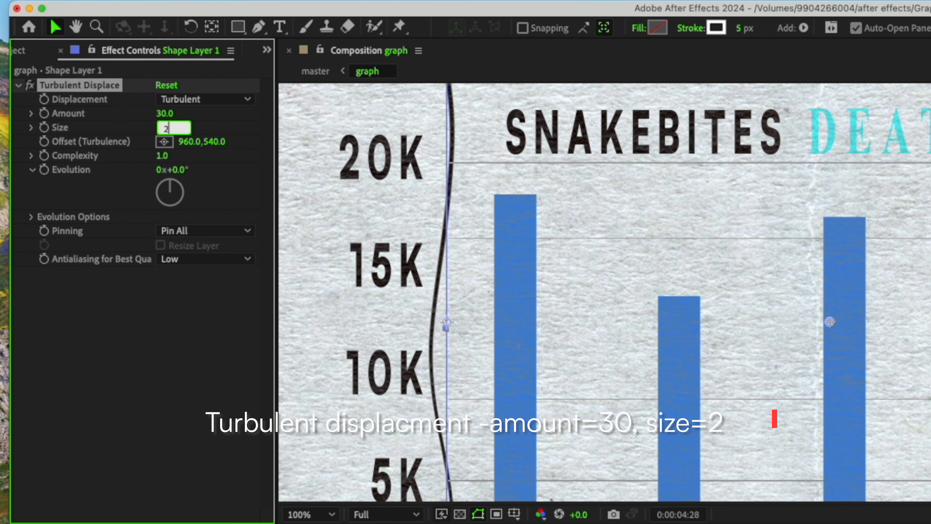
{"action": "key", "text": "Return"}
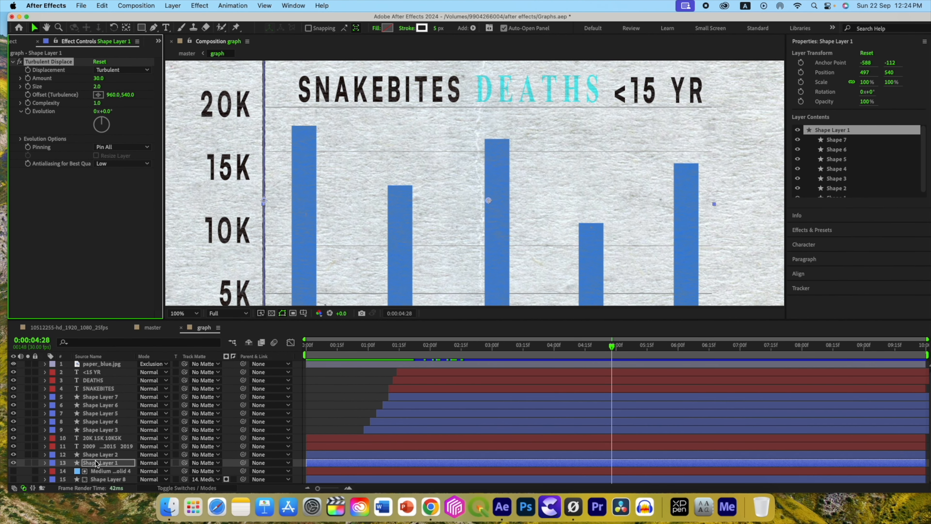
Copy the Turbulent Displace effect onto all the text layers and Shape Layers 3 to 7, then scrub through the animation to check
{"action": "left_click", "coordinate": [95, 457]}
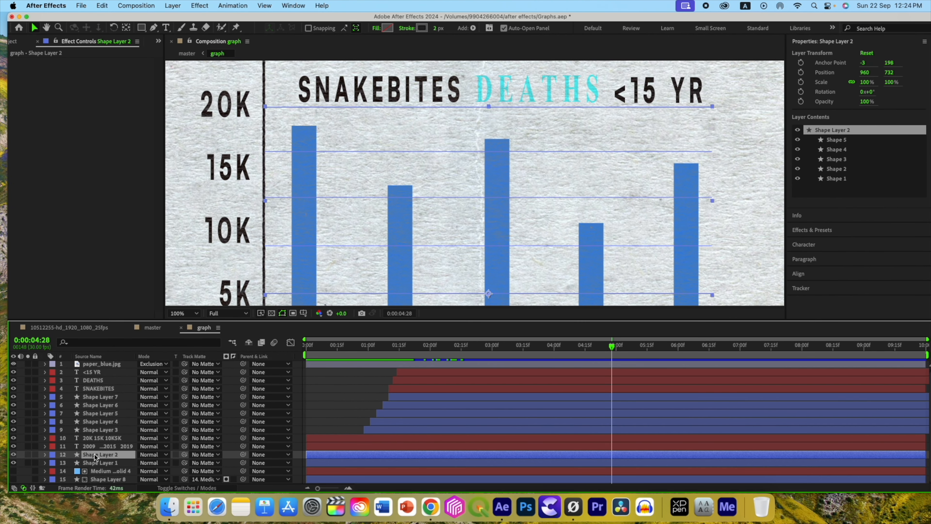
{"action": "left_click", "coordinate": [97, 439]}
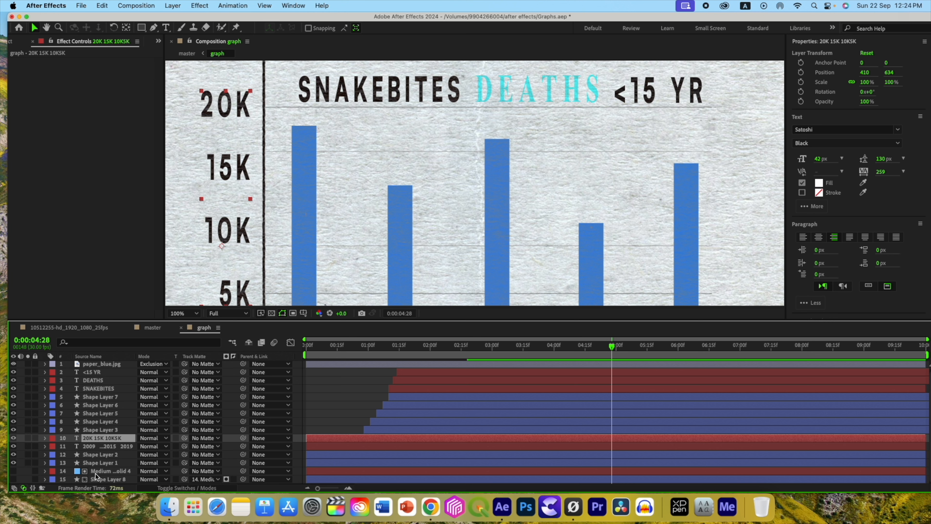
{"action": "left_click", "coordinate": [92, 447]}
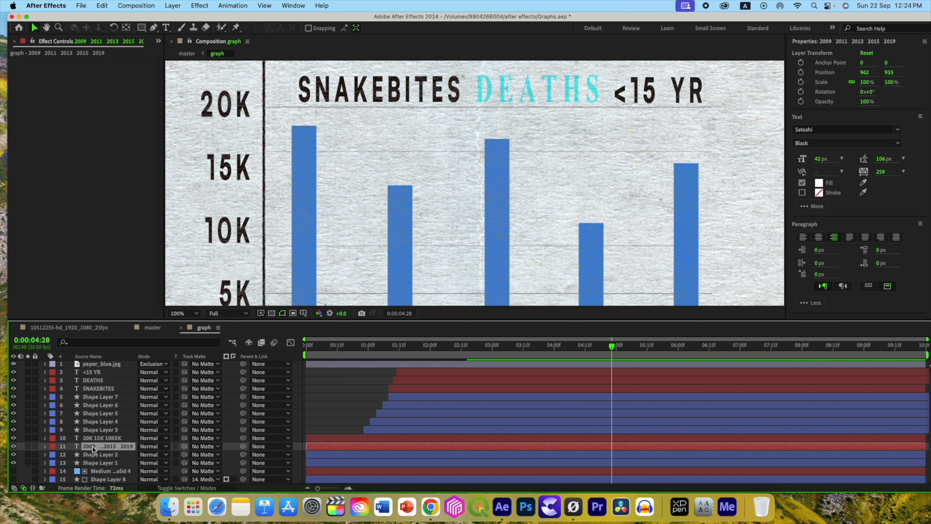
{"action": "left_click", "coordinate": [91, 372], "text": "shift"}
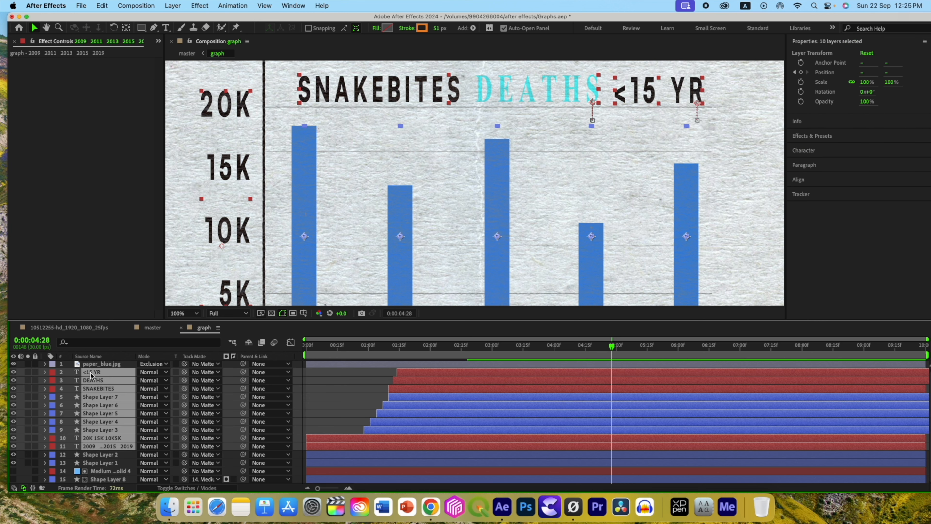
{"action": "key", "text": "super+v"}
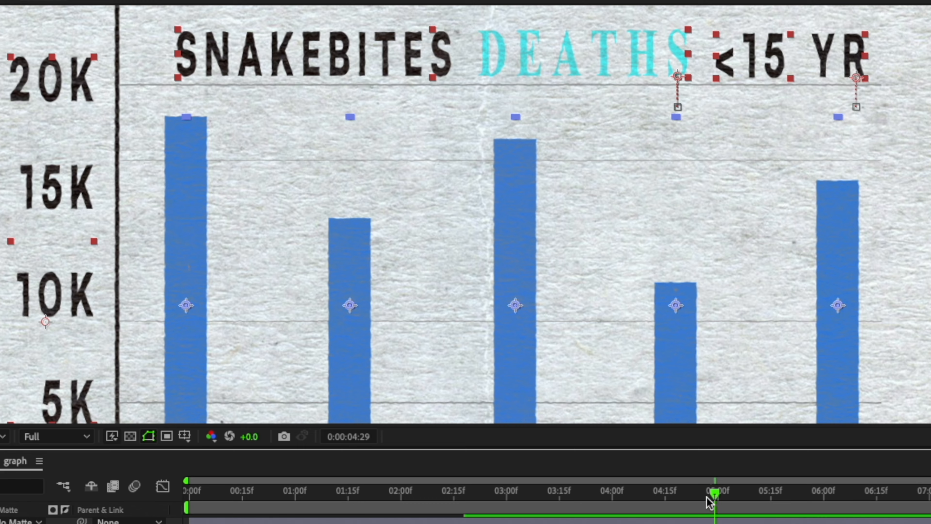
{"action": "left_click_drag", "start_coordinate": [351, 488], "coordinate": [666, 492]}
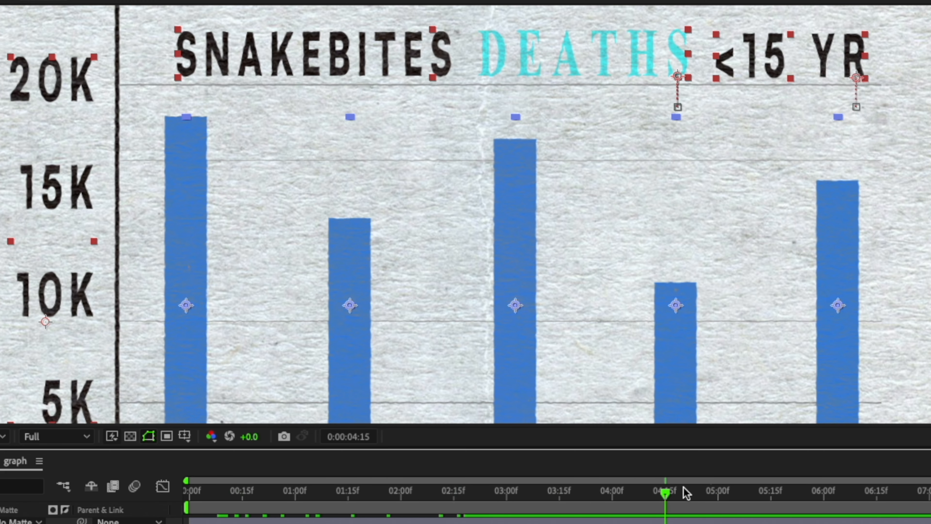
{"action": "left_click_drag", "start_coordinate": [823, 494], "coordinate": [279, 466]}
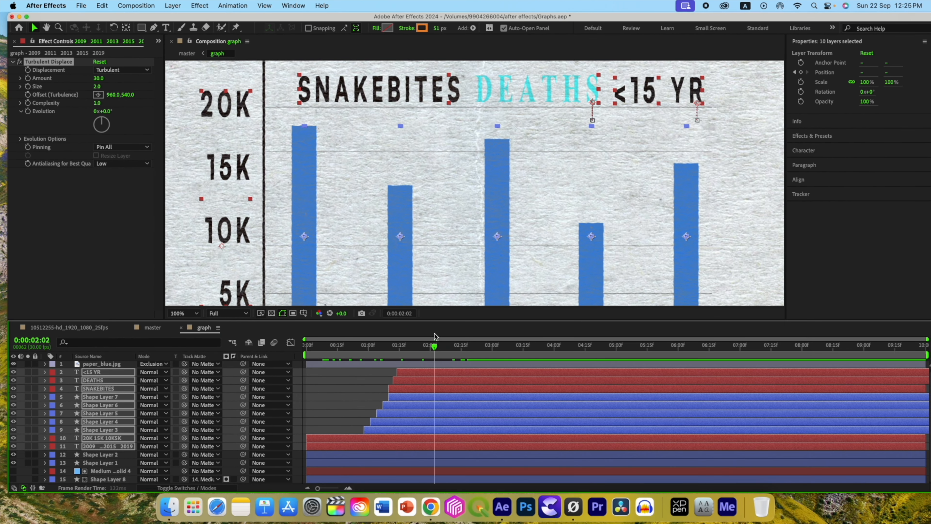
{"action": "left_click_drag", "start_coordinate": [360, 333], "coordinate": [420, 342]}
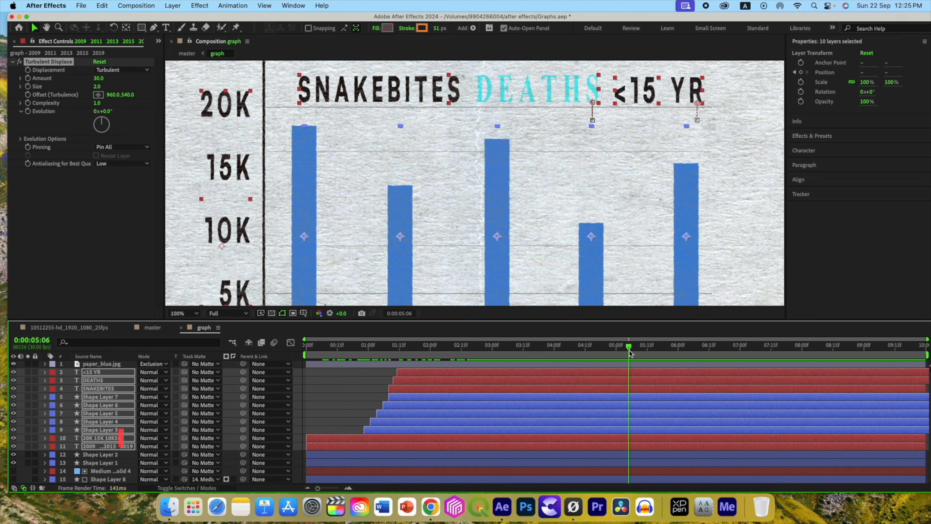
{"action": "left_click_drag", "start_coordinate": [552, 350], "coordinate": [649, 348]}
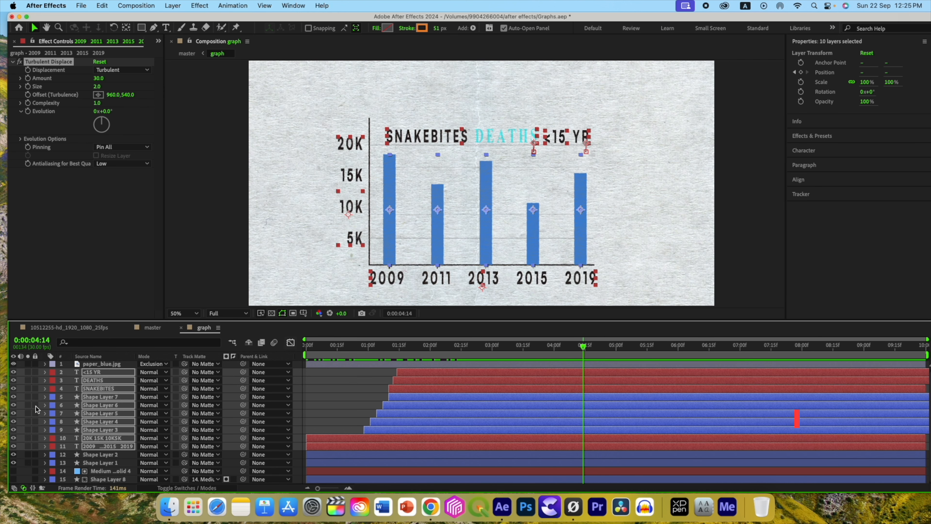
Hide the paper_blue.jpg layer in the graph composition and scrub back to about 0:00:03:18 to check the graph
{"action": "left_click", "coordinate": [94, 365]}
{"action": "left_click", "coordinate": [13, 364]}
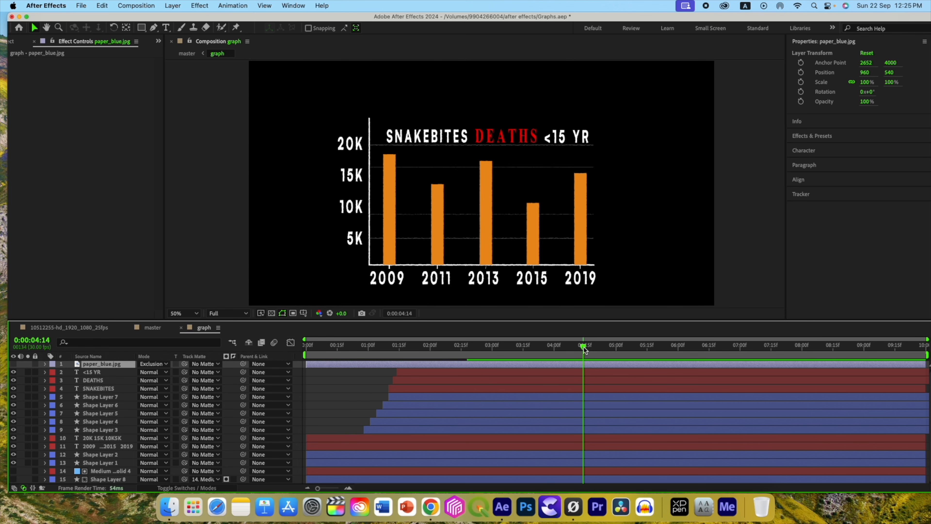
{"action": "left_click_drag", "start_coordinate": [403, 344], "coordinate": [529, 350]}
In the master composition, hide the graph layer and place the 10512255-hd_1920_1080_25fps.mp4 snake footage beneath it
{"action": "left_click", "coordinate": [153, 328]}
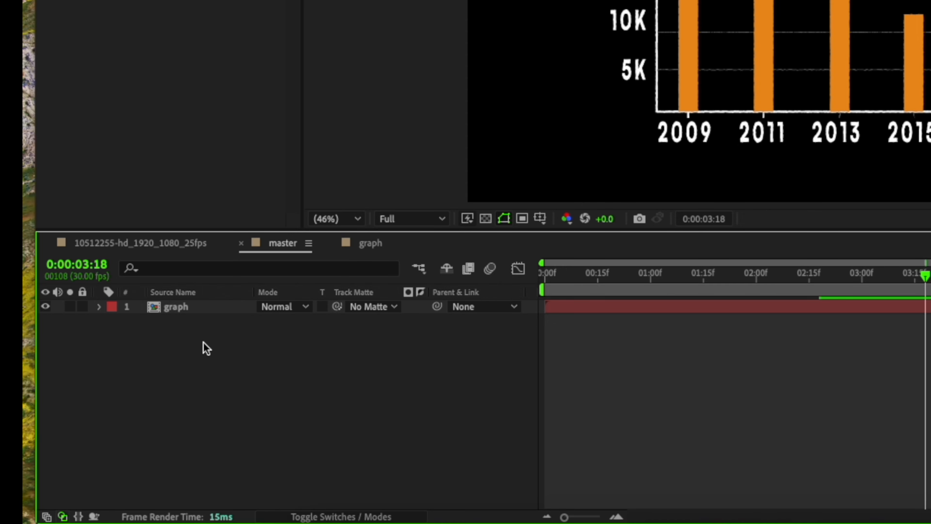
{"action": "left_click", "coordinate": [47, 309]}
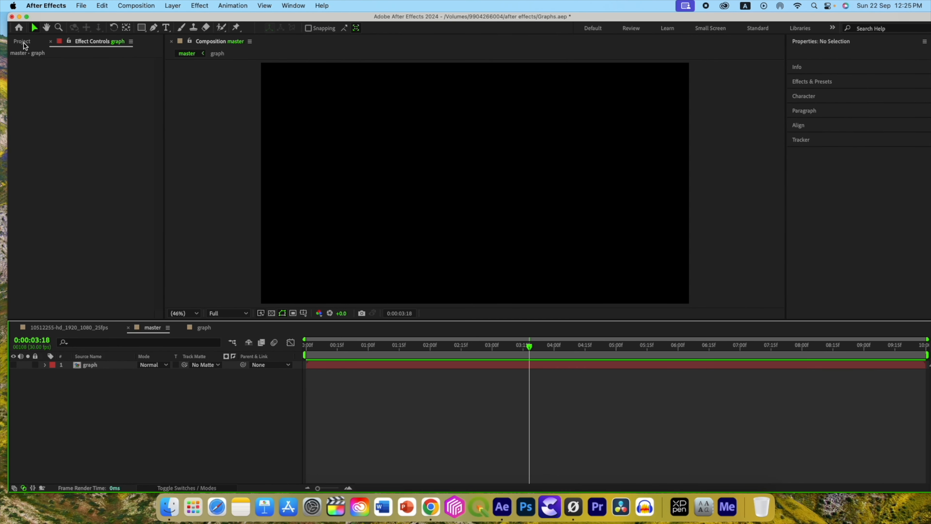
{"action": "left_click", "coordinate": [24, 43]}
{"action": "left_click", "coordinate": [36, 157]}
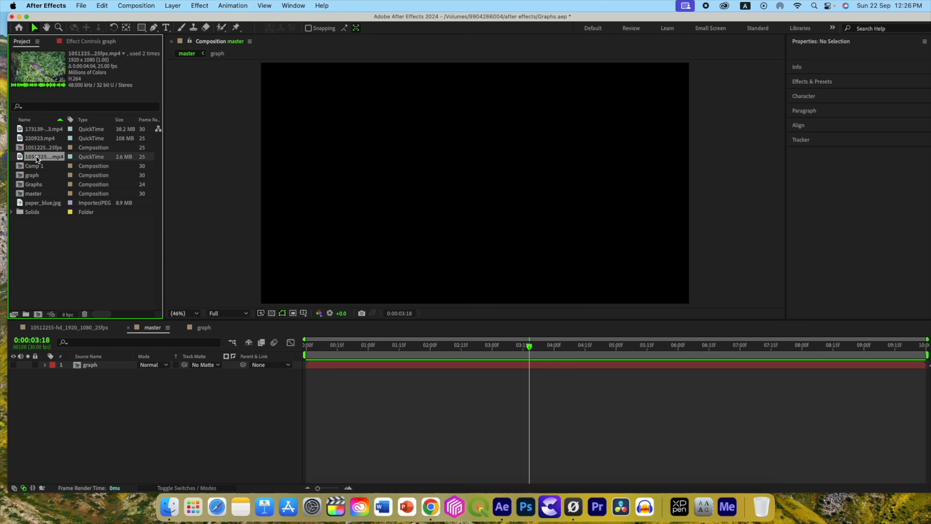
{"action": "left_click_drag", "start_coordinate": [36, 158], "coordinate": [62, 426]}
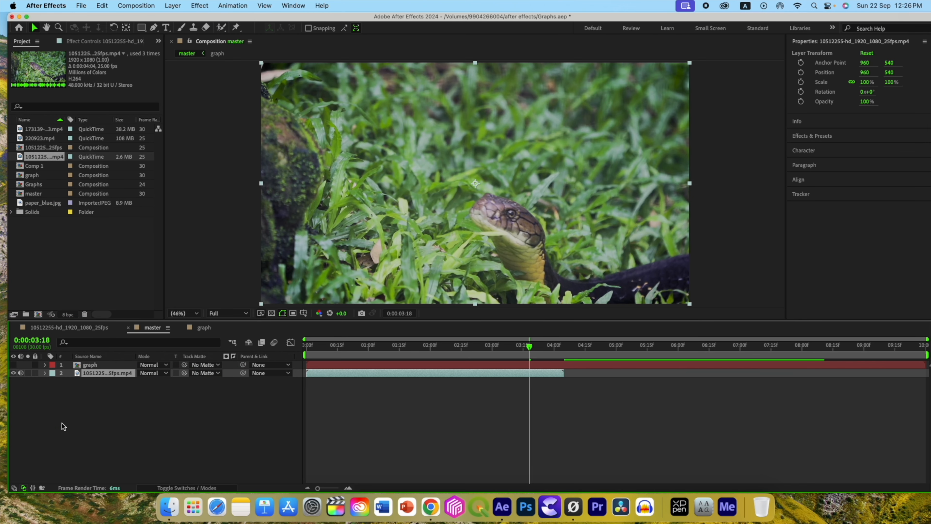
Use Time Stretch to lengthen the snake footage to about 0:00:06:07, holding its in-point
{"action": "right_click", "coordinate": [111, 372]}
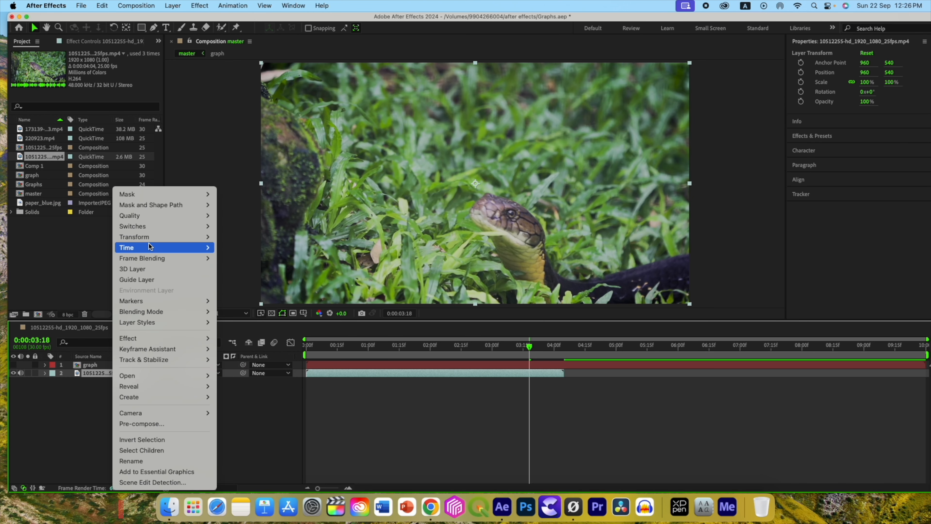
{"action": "mouse_move", "coordinate": [156, 246]}
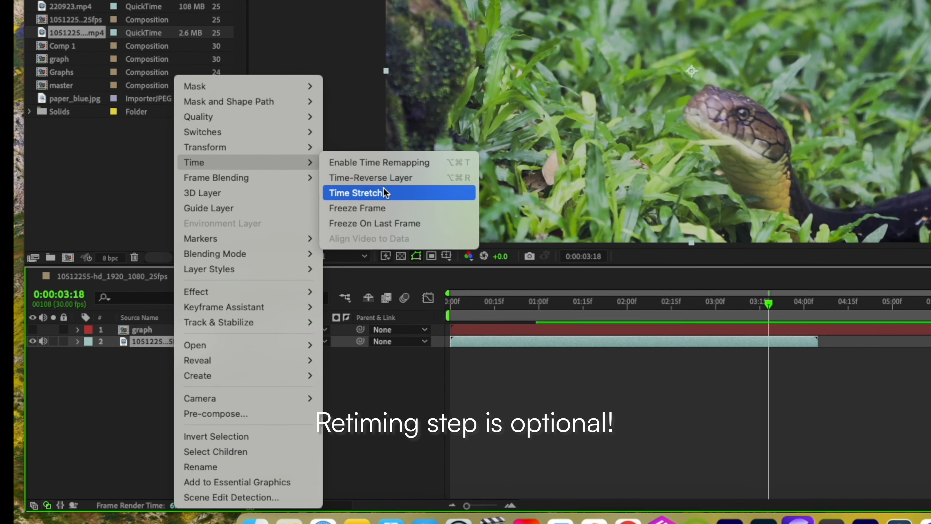
{"action": "left_click", "coordinate": [385, 193]}
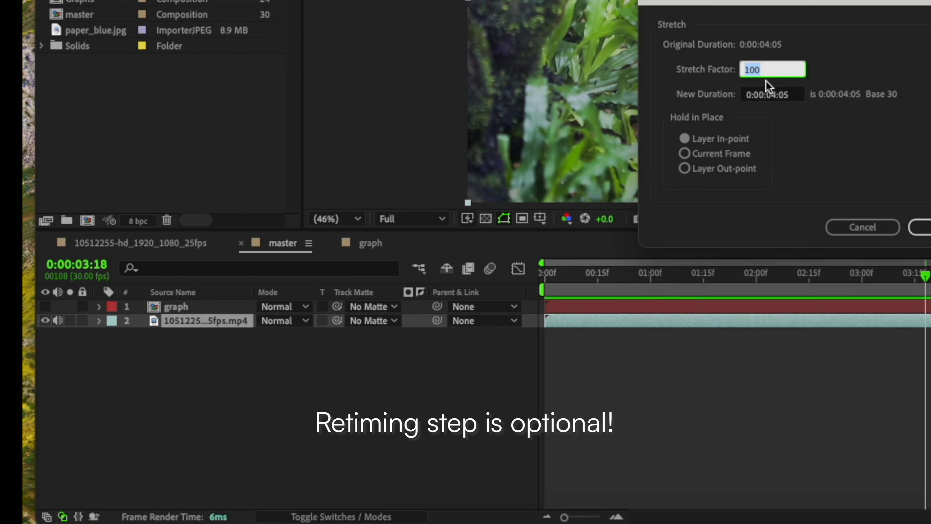
{"action": "key", "text": "Return"}
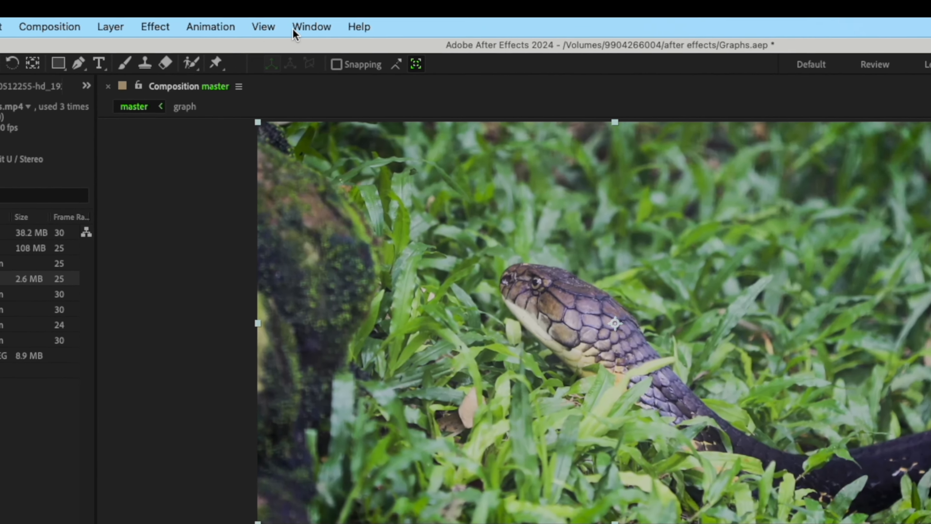
{"action": "left_click", "coordinate": [313, 28]}
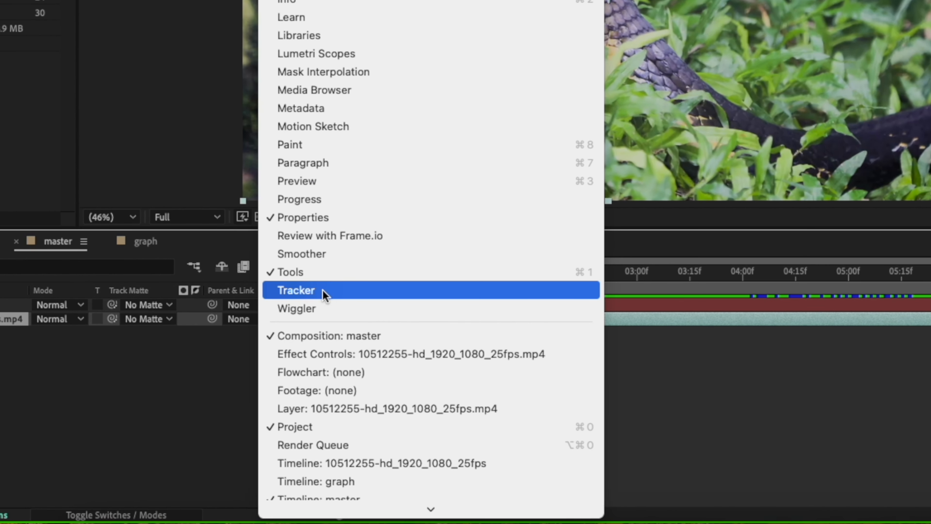
{"action": "left_click", "coordinate": [323, 291]}
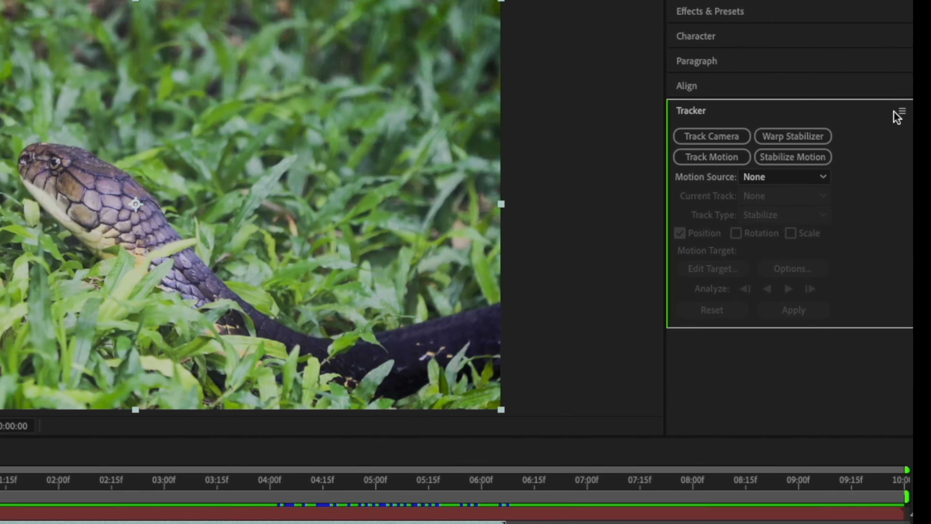
{"action": "left_click", "coordinate": [902, 111]}
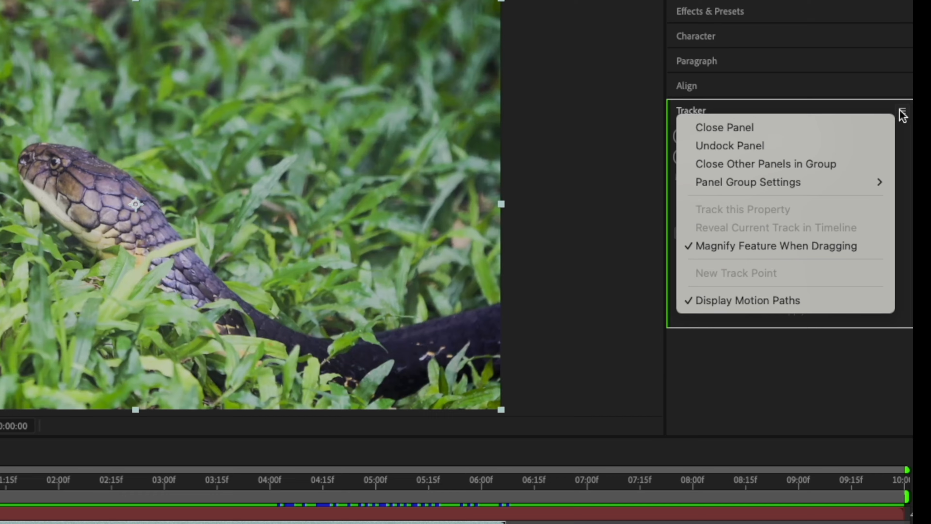
{"action": "left_click", "coordinate": [773, 128]}
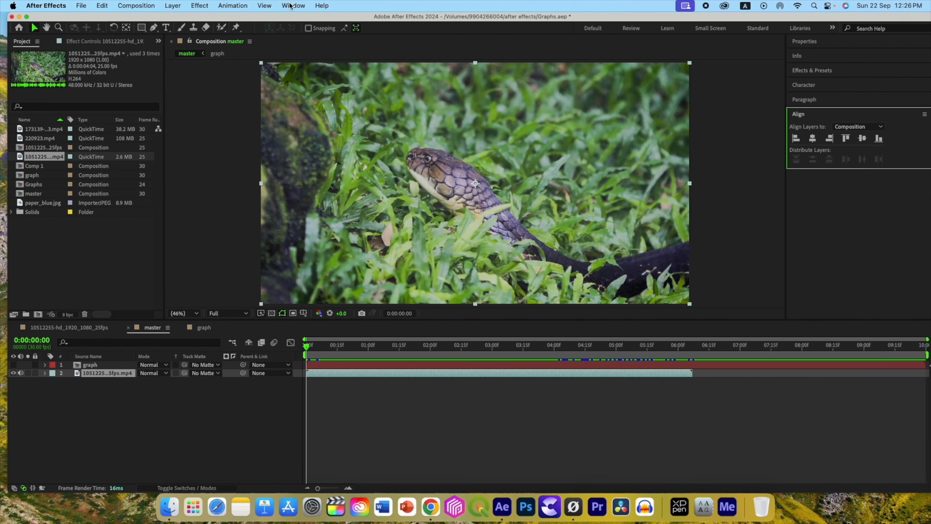
Run Track Camera on the snake footage at Full preview resolution, allowing the requested access to data from other apps
{"action": "left_click", "coordinate": [292, 6]}
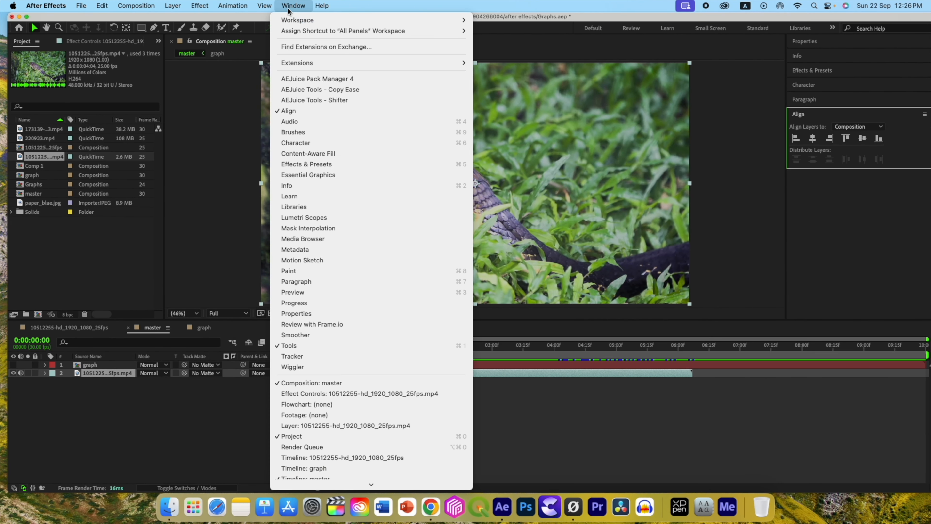
{"action": "left_click", "coordinate": [297, 356]}
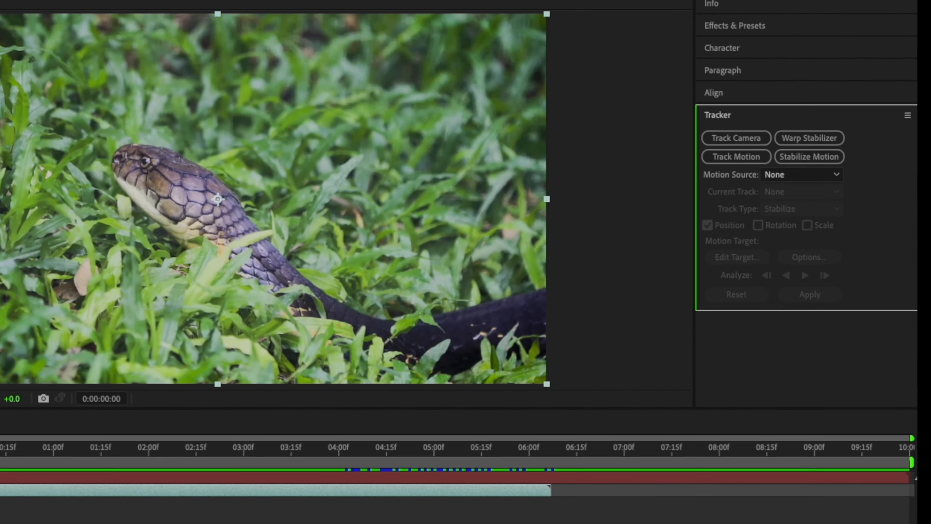
{"action": "left_click", "coordinate": [128, 334]}
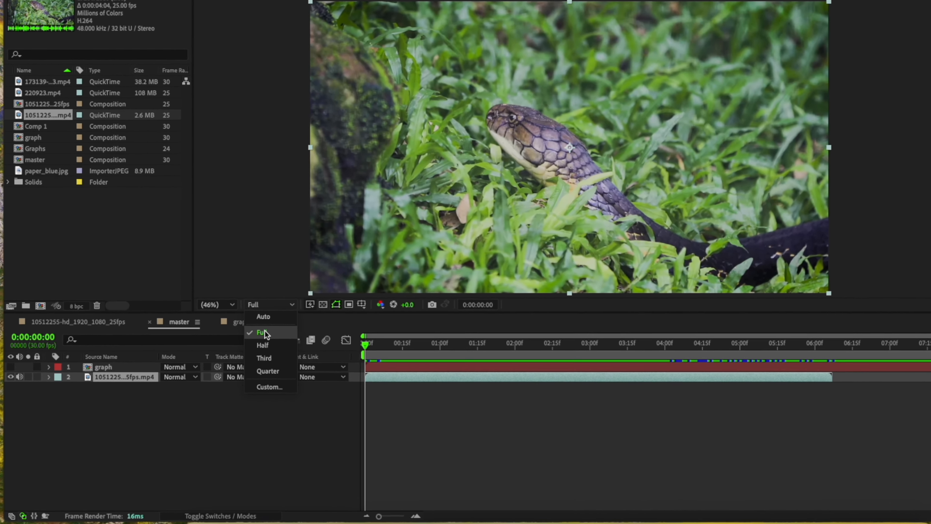
{"action": "left_click", "coordinate": [264, 332]}
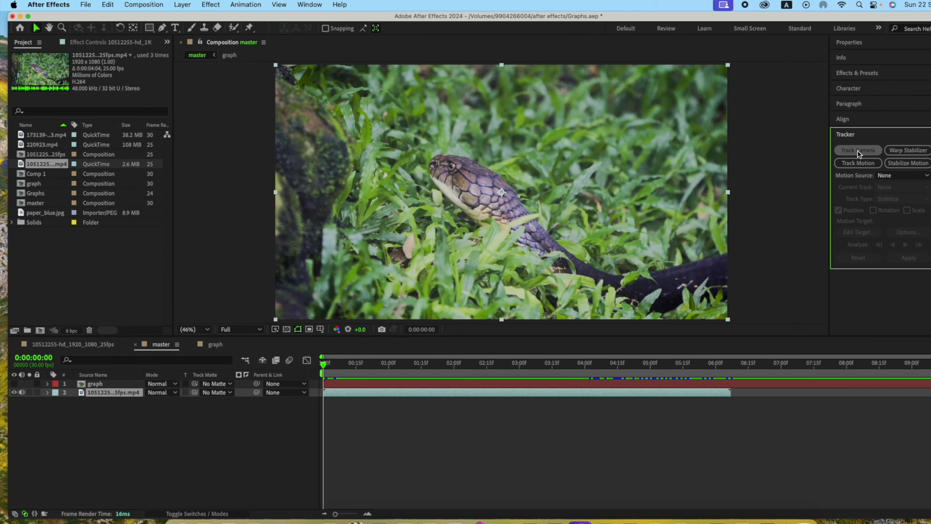
{"action": "left_click", "coordinate": [857, 149]}
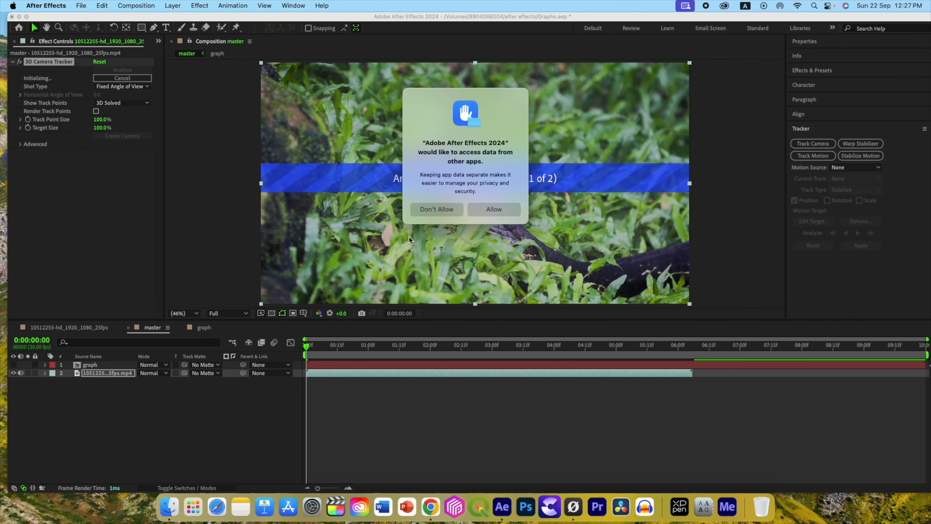
{"action": "left_click", "coordinate": [497, 208]}
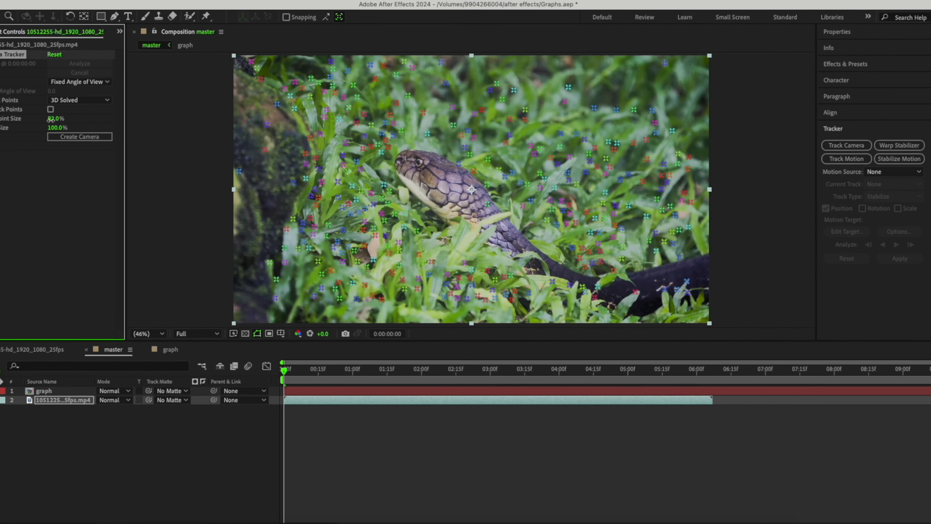
Set the Track Point Size to 31% and create a solid and camera from three track points just behind the snake's head
{"action": "left_click_drag", "start_coordinate": [50, 120], "coordinate": [31, 120]}
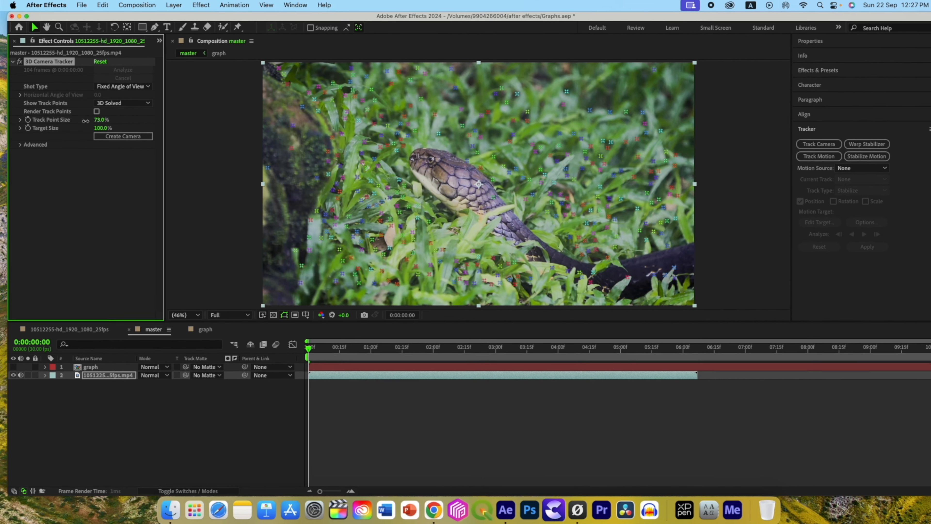
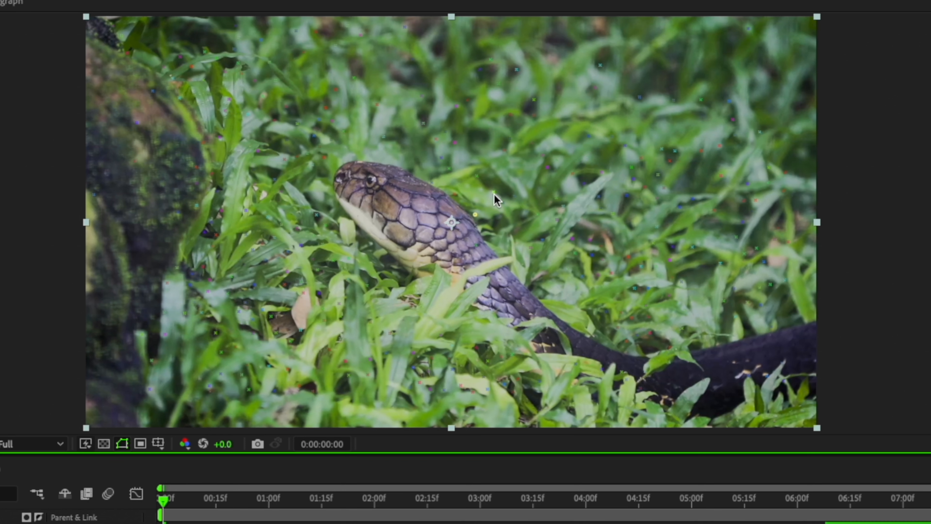
{"action": "left_click", "coordinate": [494, 192], "text": "shift"}
{"action": "left_click", "coordinate": [503, 203], "text": "shift"}
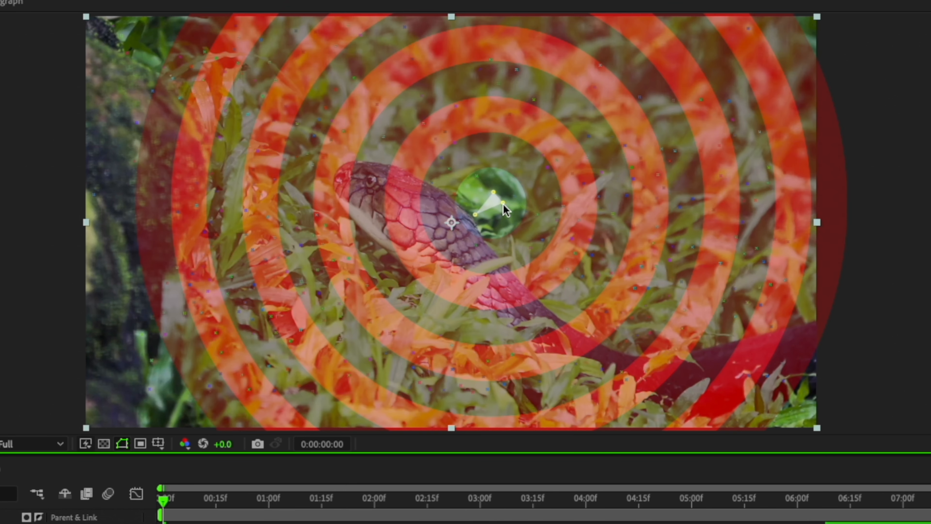
{"action": "right_click", "coordinate": [495, 203]}
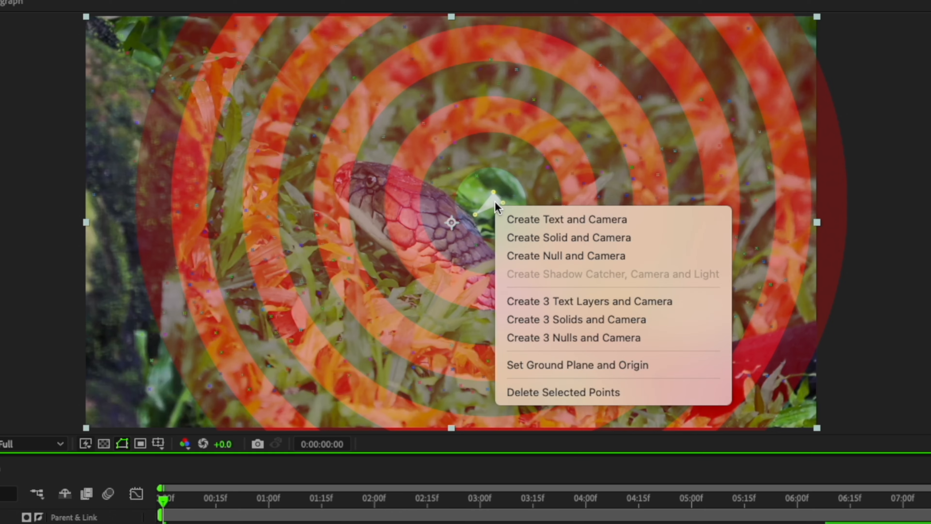
{"action": "left_click", "coordinate": [542, 241]}
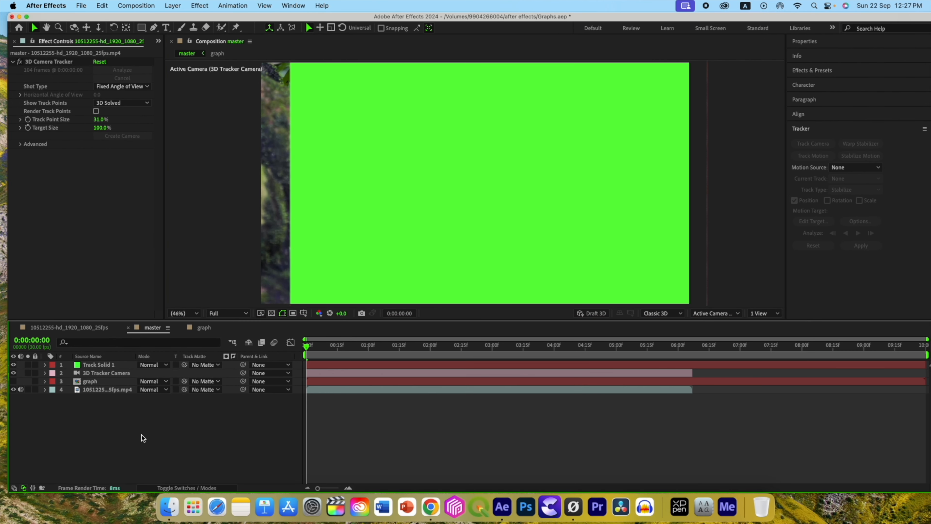
Scale the Track Solid 1 layer down to 10% on all axes
{"action": "left_click", "coordinate": [107, 373]}
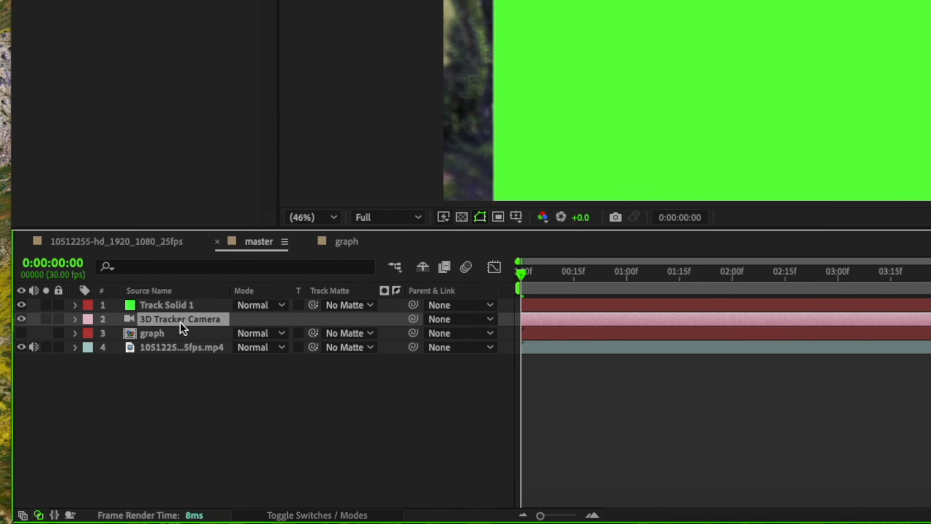
{"action": "left_click", "coordinate": [167, 305]}
{"action": "key", "text": "s"}
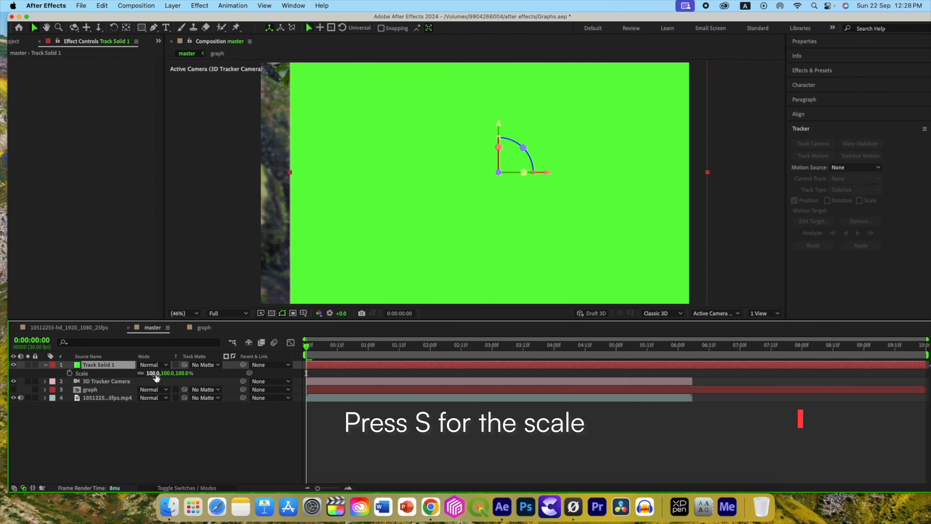
{"action": "left_click_drag", "start_coordinate": [150, 373], "coordinate": [111, 373]}
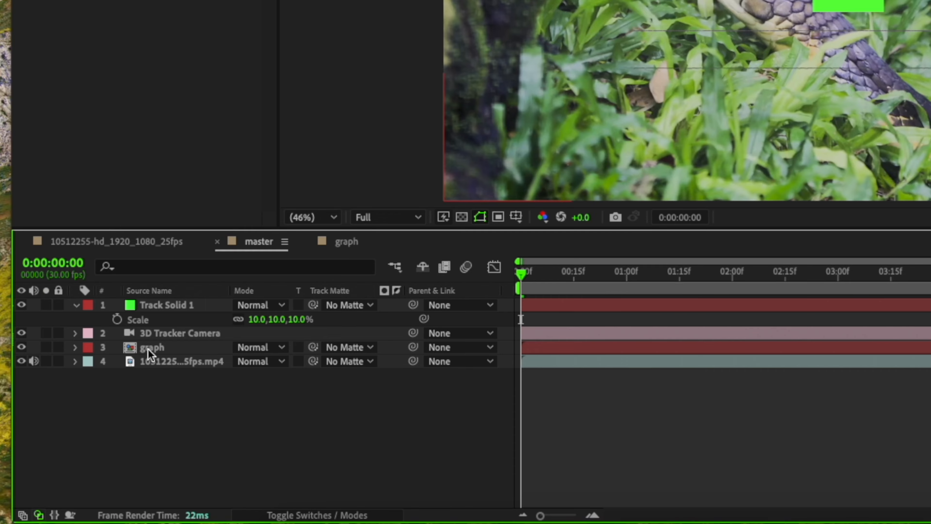
Parent the graph layer to Track Solid 1 and turn it into a 3D layer
{"action": "left_click", "coordinate": [150, 353]}
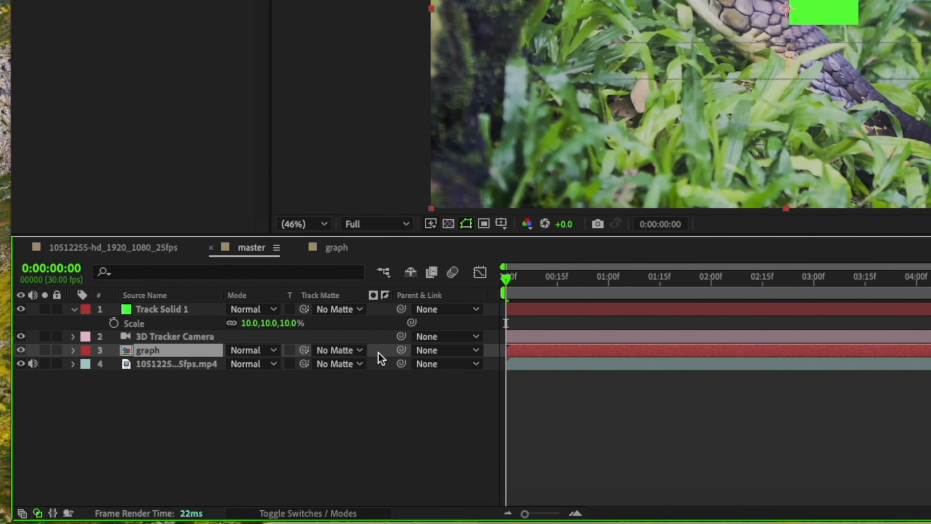
{"action": "left_click_drag", "start_coordinate": [300, 375], "coordinate": [116, 350]}
{"action": "left_click_drag", "start_coordinate": [160, 314], "coordinate": [161, 310]}
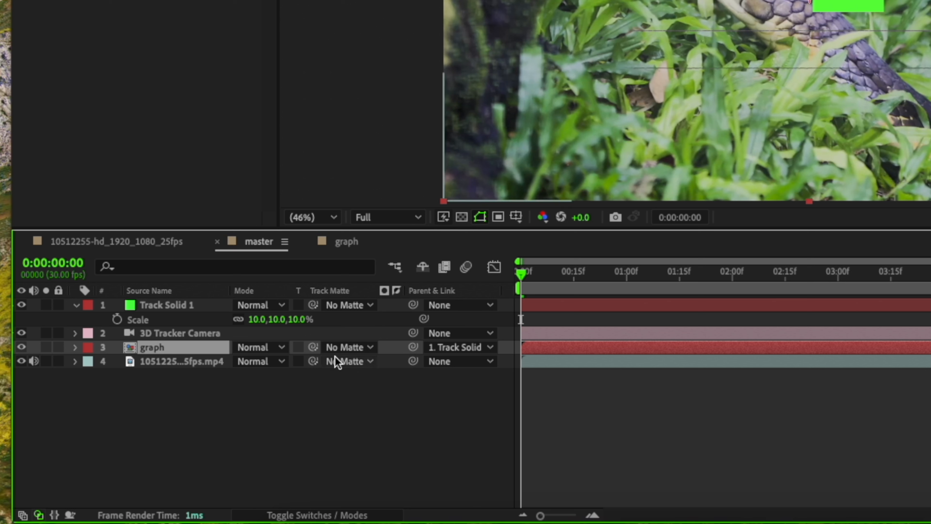
{"action": "left_click", "coordinate": [317, 515]}
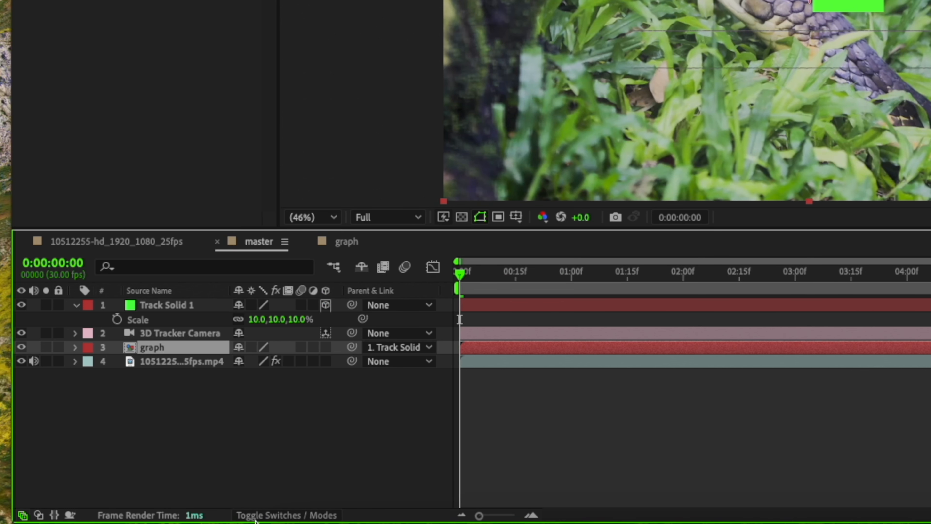
{"action": "left_click", "coordinate": [264, 515]}
{"action": "left_click", "coordinate": [289, 516]}
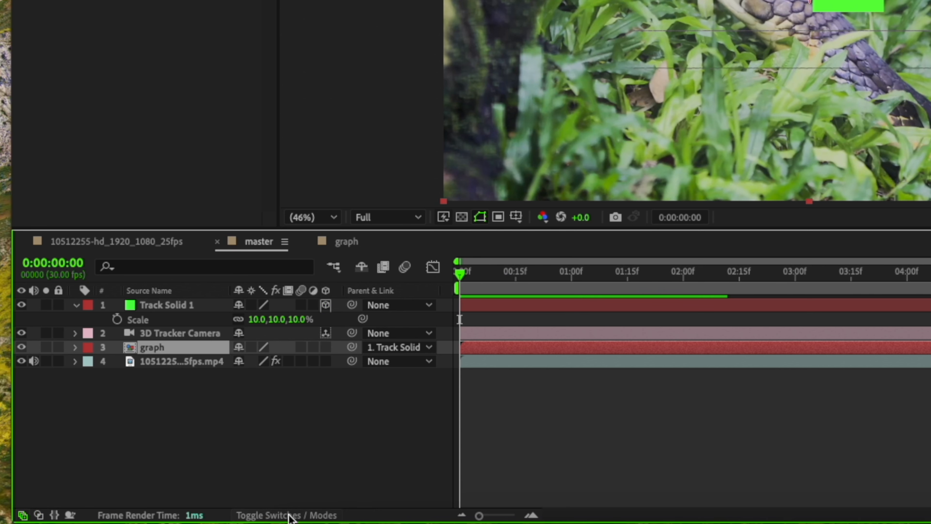
{"action": "left_click", "coordinate": [325, 348]}
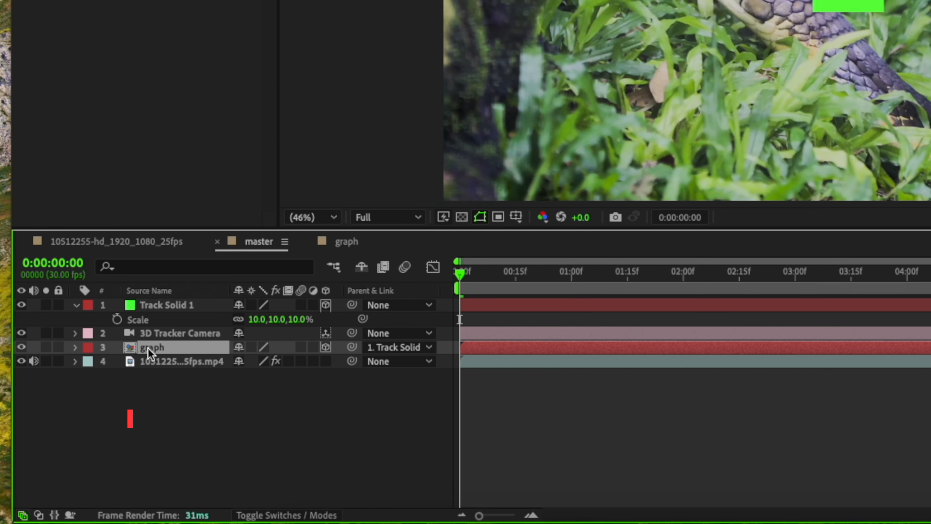
Push the graph back in depth and, viewing it at 0:00:03:02, place it above the snake at Position -596.2, -2847.1, 86732.7
{"action": "key", "text": "p"}
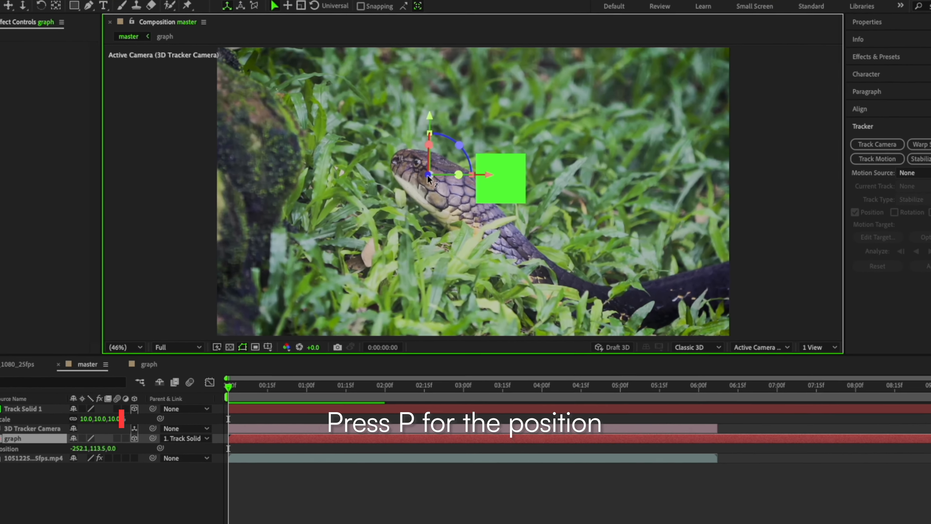
{"action": "left_click_drag", "start_coordinate": [428, 178], "coordinate": [148, 150]}
{"action": "left_click_drag", "start_coordinate": [2, 152], "coordinate": [502, 214]}
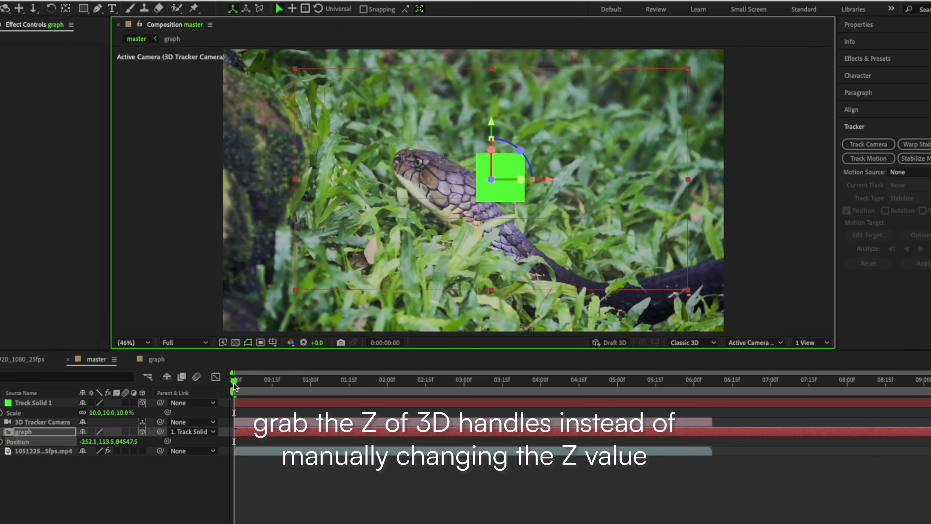
{"action": "left_click_drag", "start_coordinate": [120, 493], "coordinate": [133, 496]}
{"action": "left_click_drag", "start_coordinate": [279, 352], "coordinate": [473, 348]}
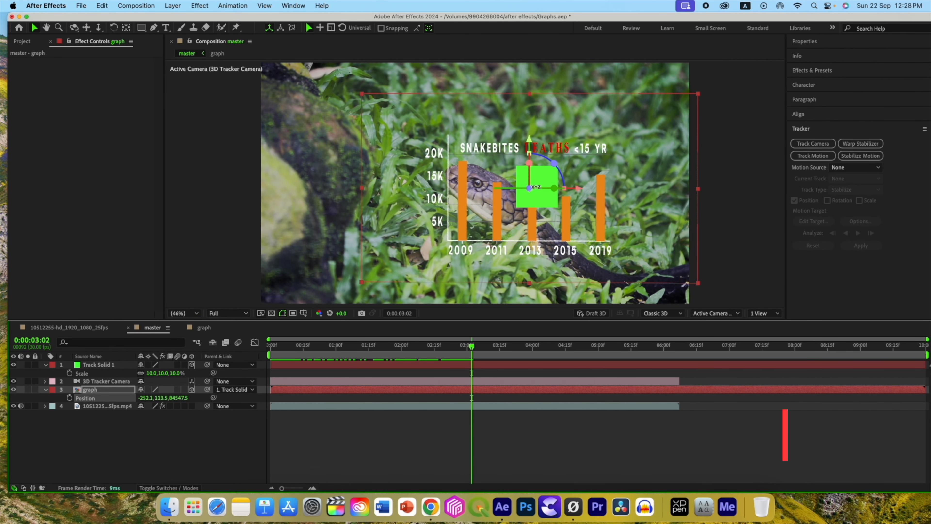
{"action": "left_click_drag", "start_coordinate": [532, 192], "coordinate": [550, 136]}
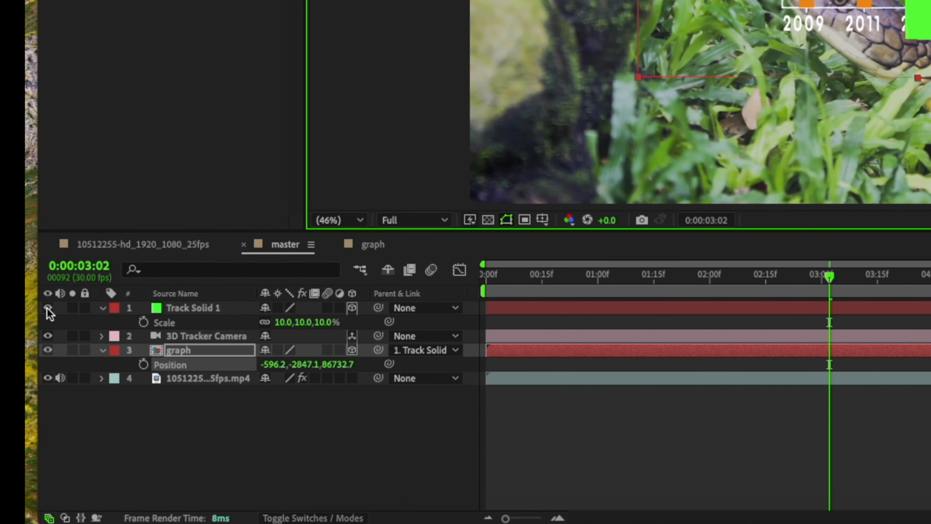
Hide Track Solid 1 and scrub the master timeline to 0:00:04:19 to check the tracked graph
{"action": "left_click", "coordinate": [48, 309]}
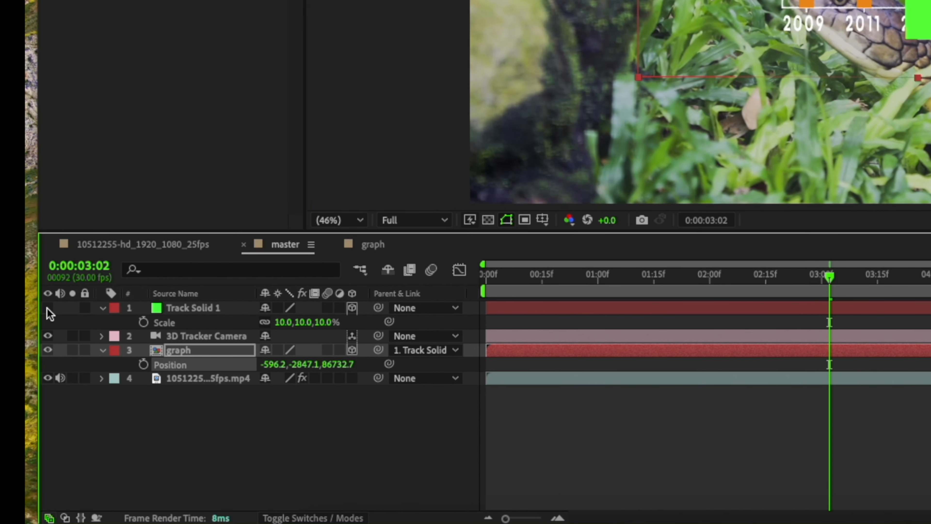
{"action": "left_click", "coordinate": [136, 433]}
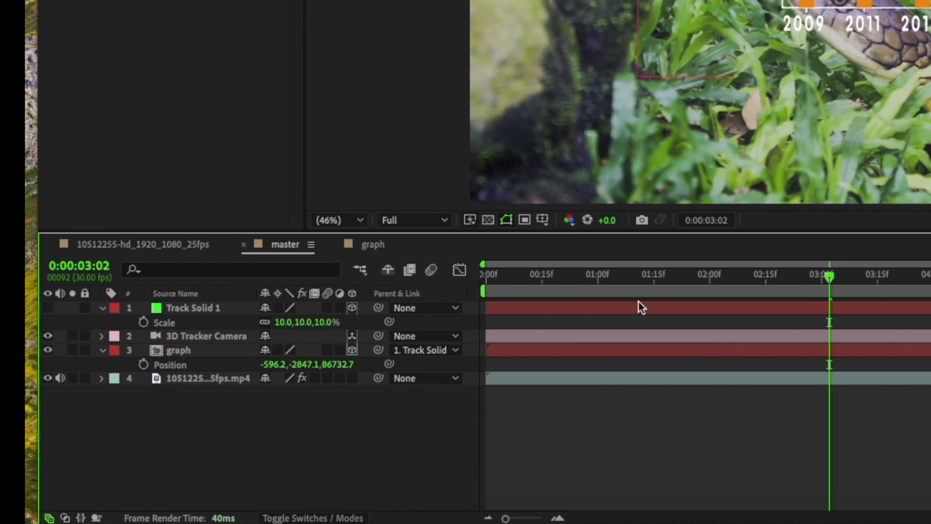
{"action": "left_click_drag", "start_coordinate": [830, 275], "coordinate": [679, 269]}
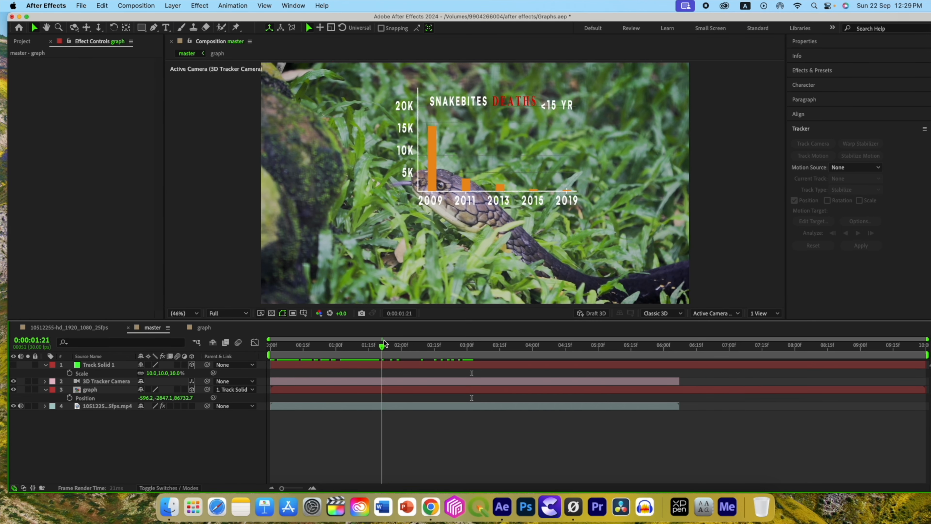
{"action": "left_click_drag", "start_coordinate": [384, 344], "coordinate": [574, 300]}
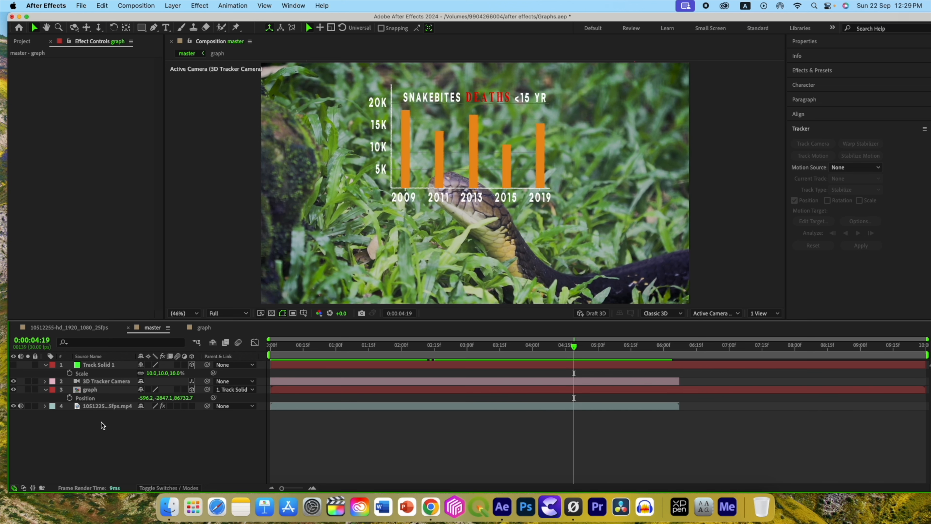
Duplicate the snake footage above all other layers and open the copy in the Layer viewer at 0:00:00:00
{"action": "left_click", "coordinate": [99, 405]}
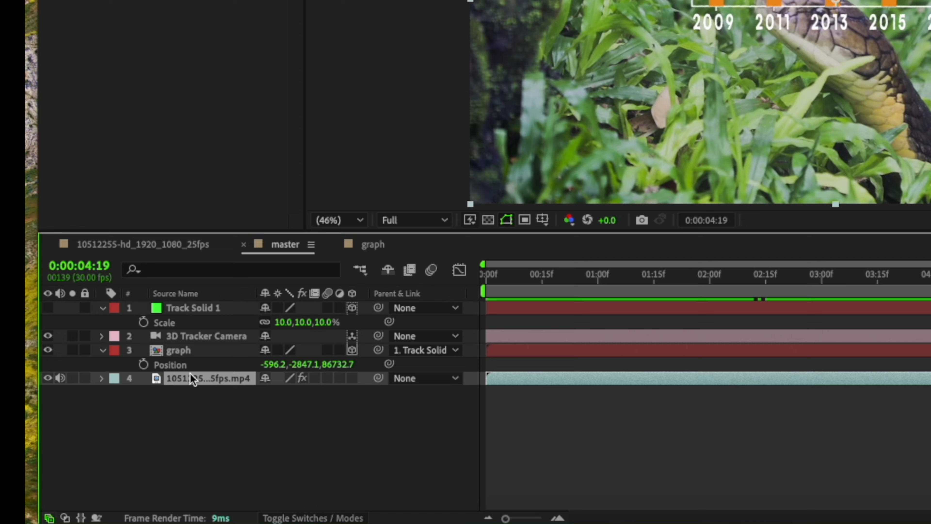
{"action": "key", "text": "ctrl+d"}
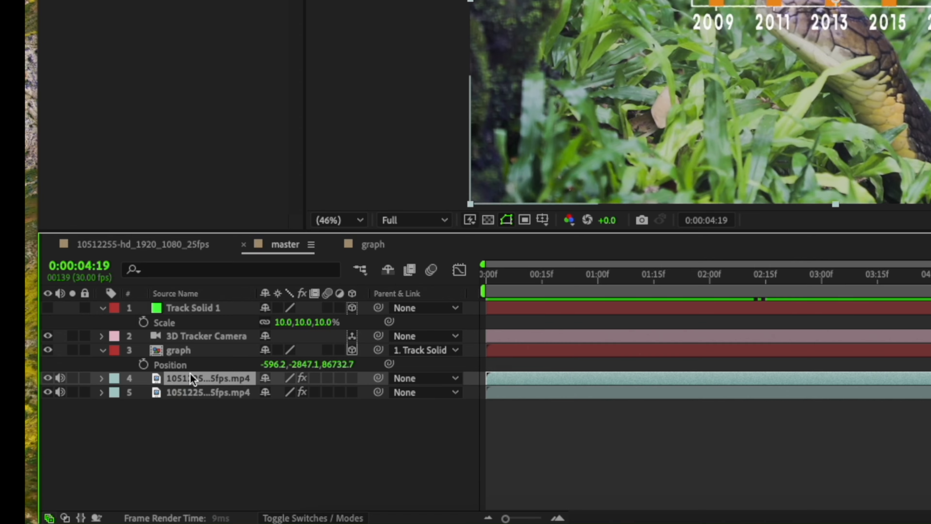
{"action": "left_click_drag", "start_coordinate": [187, 385], "coordinate": [185, 305]}
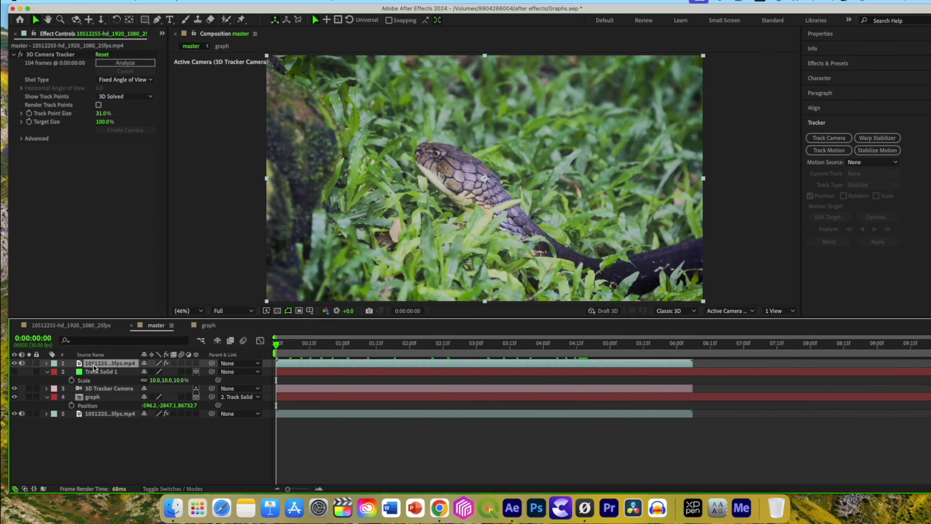
{"action": "double_click", "coordinate": [715, 309]}
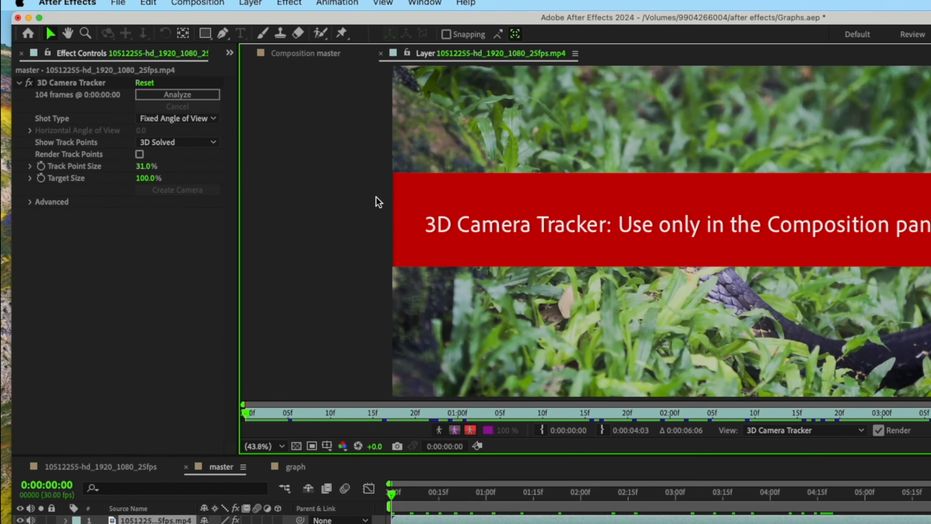
Delete the 3D Camera Tracker effect from the duplicated snake footage layer and allow the requested data access
{"action": "left_click", "coordinate": [55, 83]}
{"action": "key", "text": "Delete"}
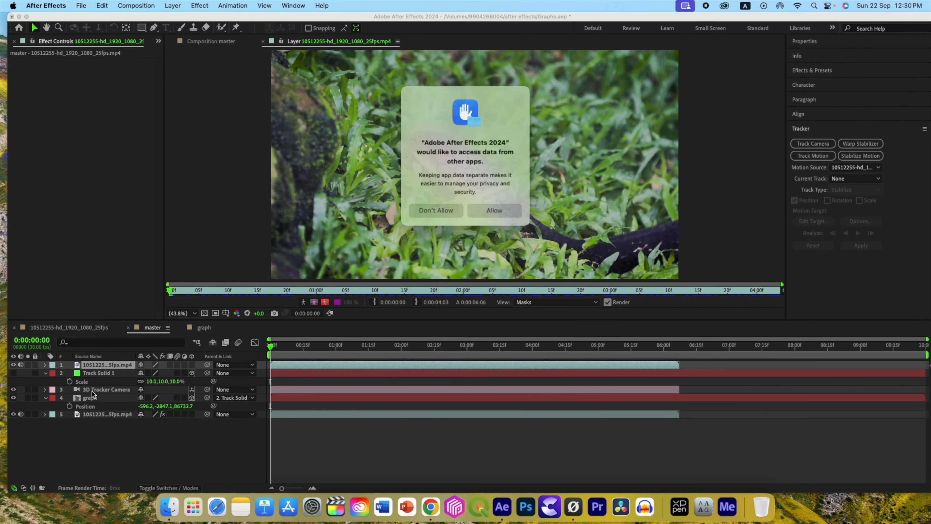
{"action": "key", "text": "Return"}
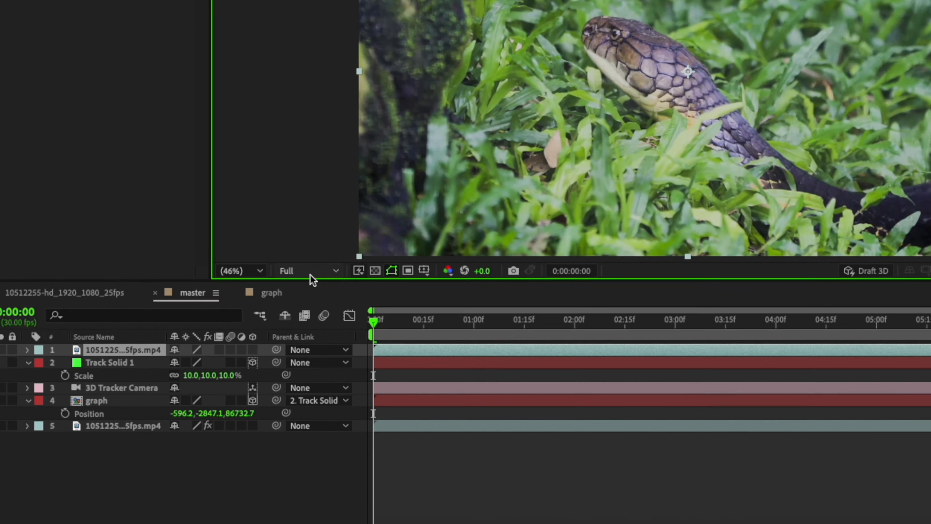
{"action": "left_click", "coordinate": [228, 313]}
{"action": "left_click", "coordinate": [322, 296]}
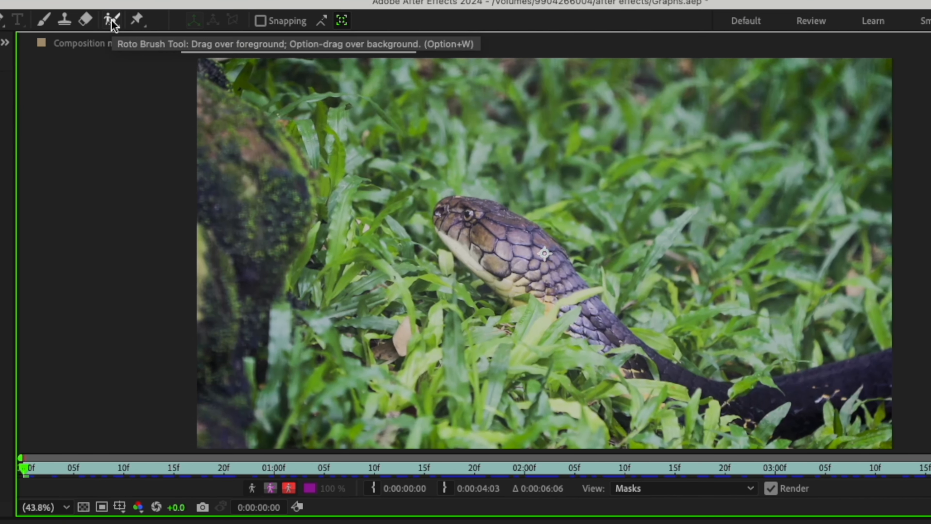
Paint Roto Brush foreground strokes over the snake's head and body on the duplicated footage layer at 0:00:00:00
{"action": "left_click_drag", "start_coordinate": [114, 22], "coordinate": [199, 21]}
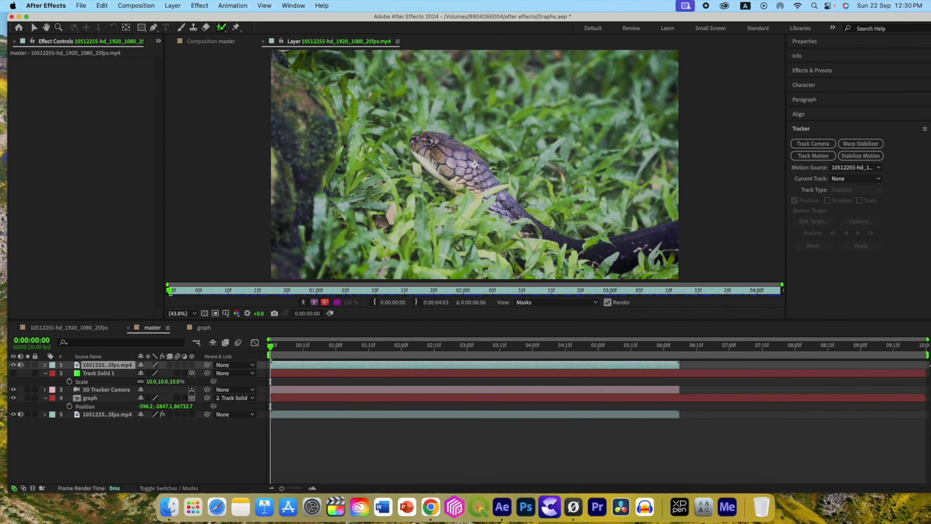
{"action": "left_click_drag", "start_coordinate": [420, 132], "coordinate": [412, 145]}
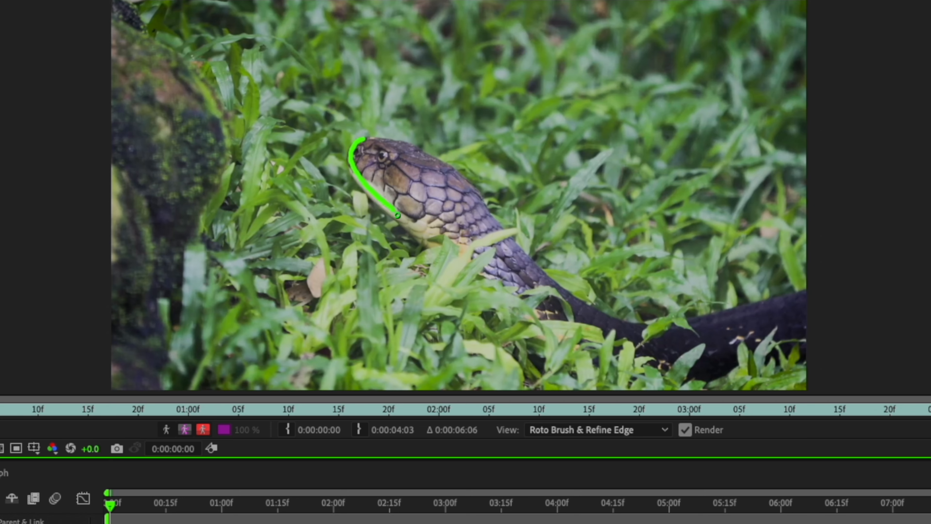
{"action": "mouse_move", "coordinate": [376, 138]}
{"action": "left_mouse_down"}
{"action": "mouse_move", "coordinate": [511, 266]}
{"action": "mouse_move", "coordinate": [579, 318]}
{"action": "mouse_move", "coordinate": [641, 342]}
{"action": "mouse_move", "coordinate": [800, 307]}
{"action": "left_mouse_up"}
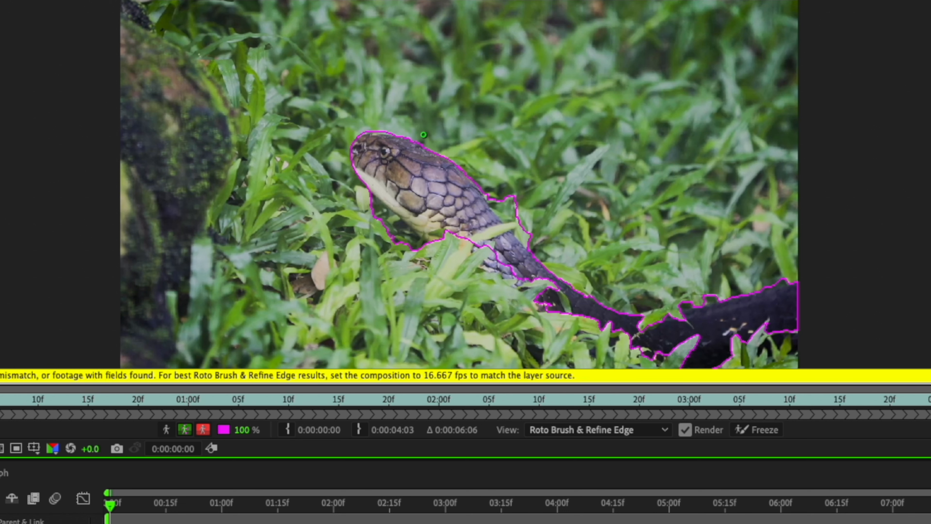
Refine the Roto Brush boundary by subtracting the grass below the snake's jaw and behind its neck
{"action": "scroll", "coordinate": [423, 139], "scroll_direction": "up", "scroll_amount": 2}
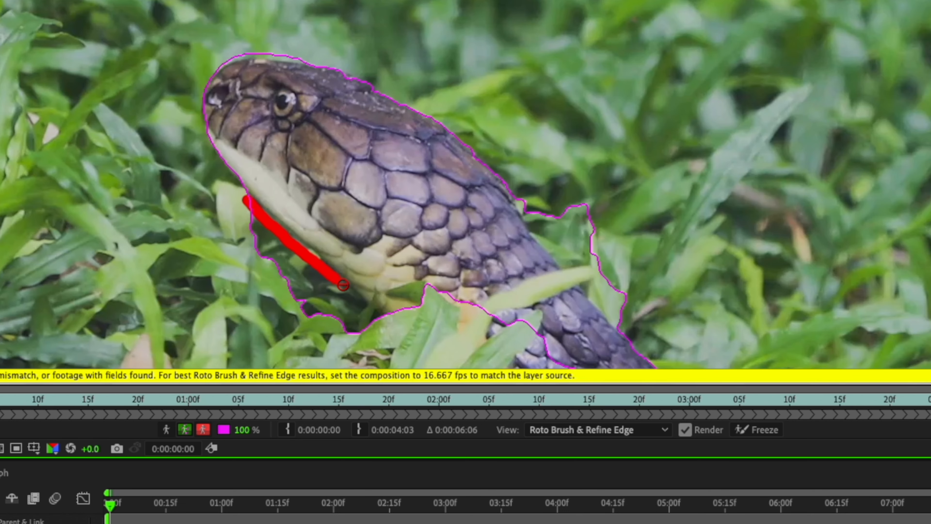
{"action": "left_click_drag", "start_coordinate": [376, 314], "coordinate": [378, 311]}
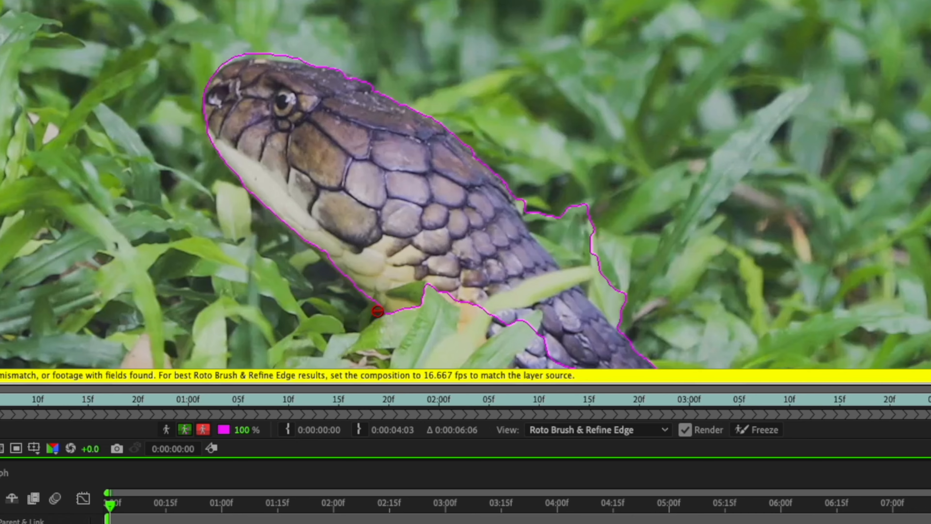
{"action": "left_click_drag", "start_coordinate": [228, 61], "coordinate": [257, 56]}
{"action": "left_click_drag", "start_coordinate": [525, 200], "coordinate": [587, 288]}
{"action": "left_click_drag", "start_coordinate": [537, 340], "coordinate": [525, 357]}
{"action": "scroll", "coordinate": [526, 348], "scroll_direction": "down", "scroll_amount": 1}
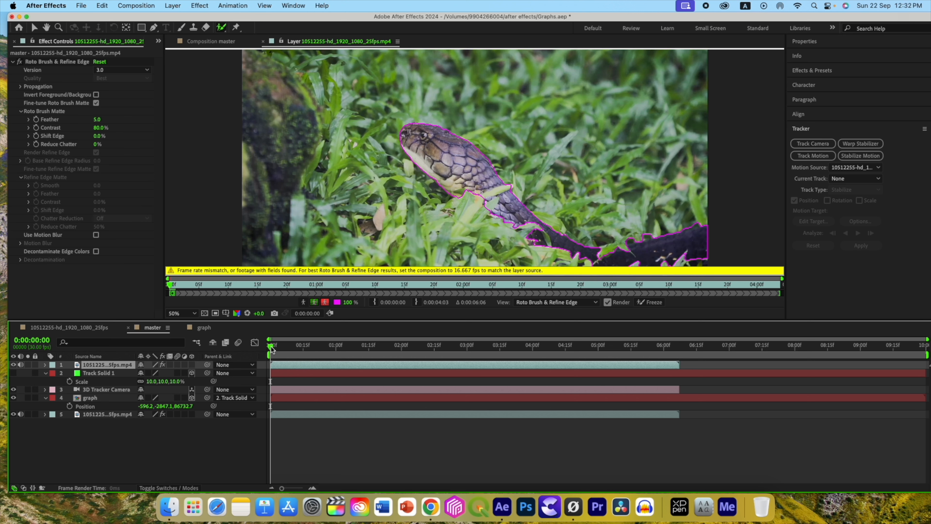
Propagate the Roto Brush selection through the snake clip and freeze it
{"action": "key", "text": "space"}
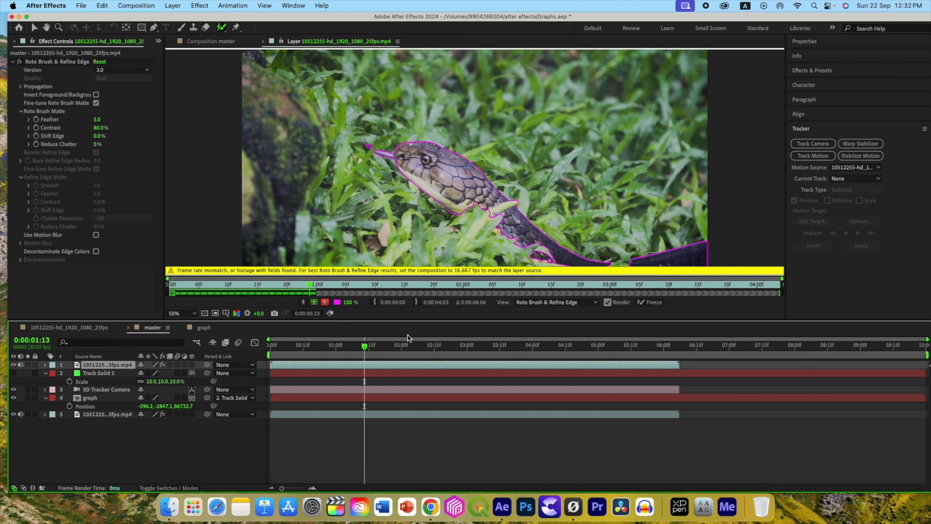
{"action": "left_click", "coordinate": [407, 353]}
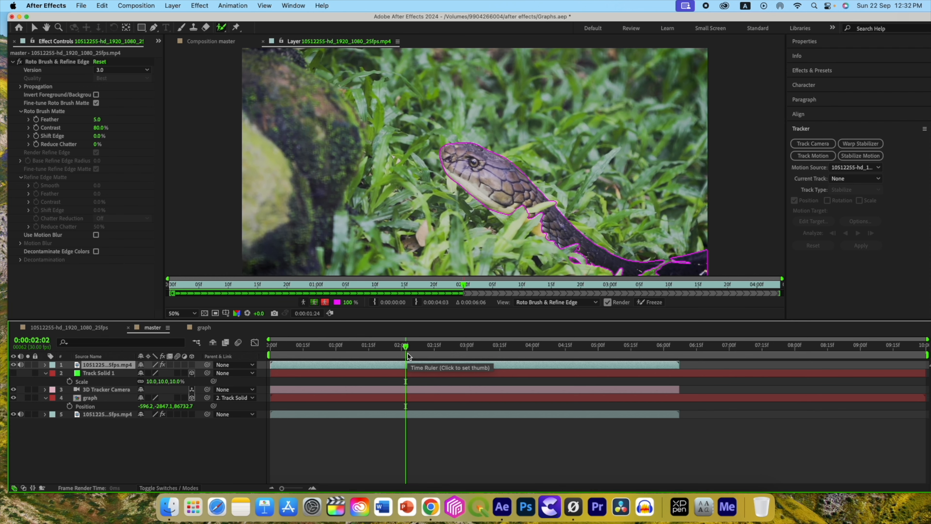
{"action": "key", "text": "space"}
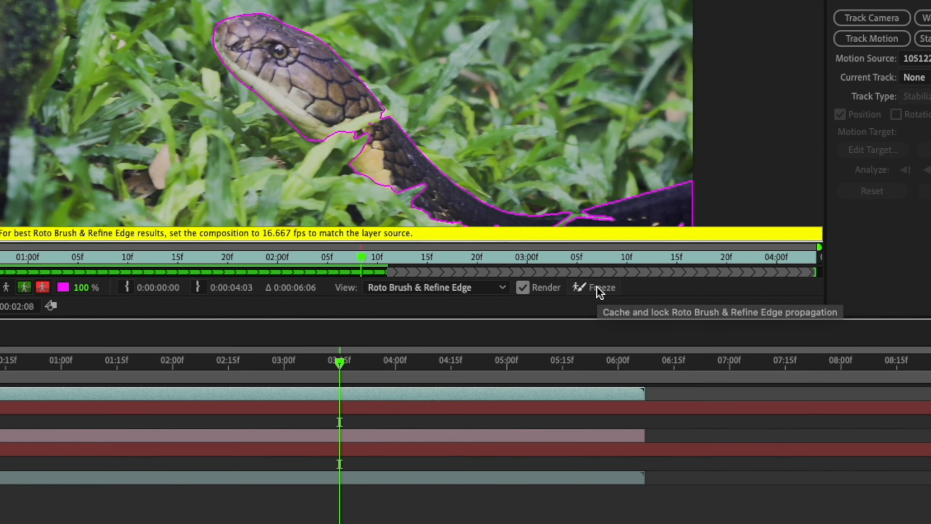
{"action": "left_click", "coordinate": [597, 287]}
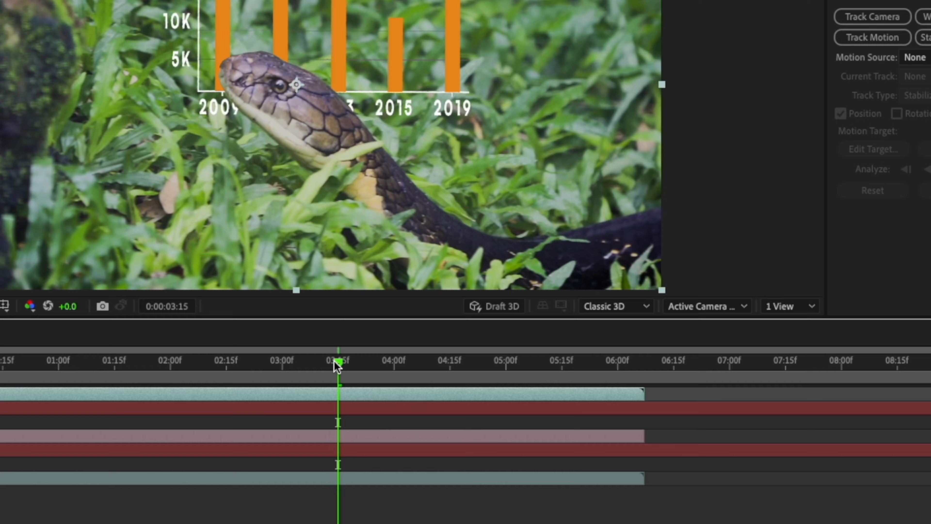
Shift the graph layer to start about 3 frames later in the master composition and view it at 0:00:01:28
{"action": "left_click_drag", "start_coordinate": [334, 360], "coordinate": [116, 363]}
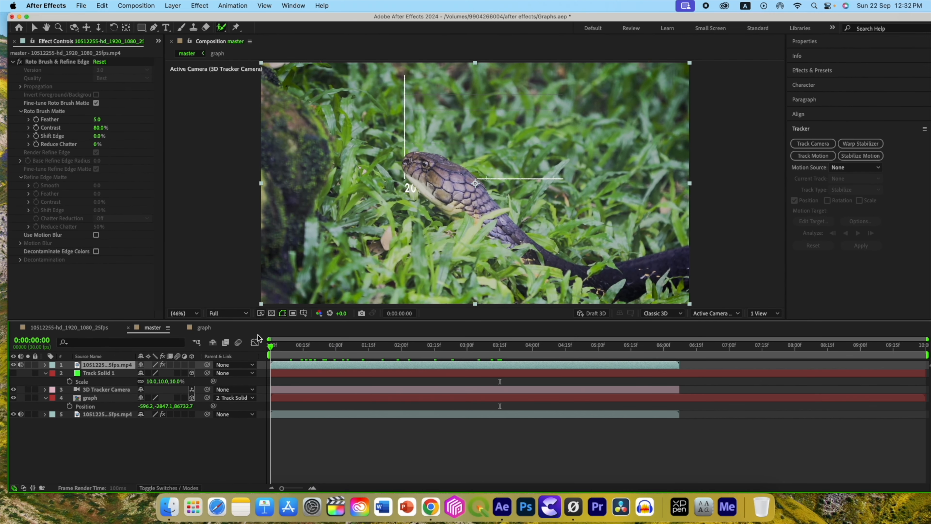
{"action": "mouse_move", "coordinate": [270, 345]}
{"action": "left_mouse_down"}
{"action": "mouse_move", "coordinate": [450, 368]}
{"action": "mouse_move", "coordinate": [630, 365]}
{"action": "mouse_move", "coordinate": [270, 364]}
{"action": "left_mouse_up"}
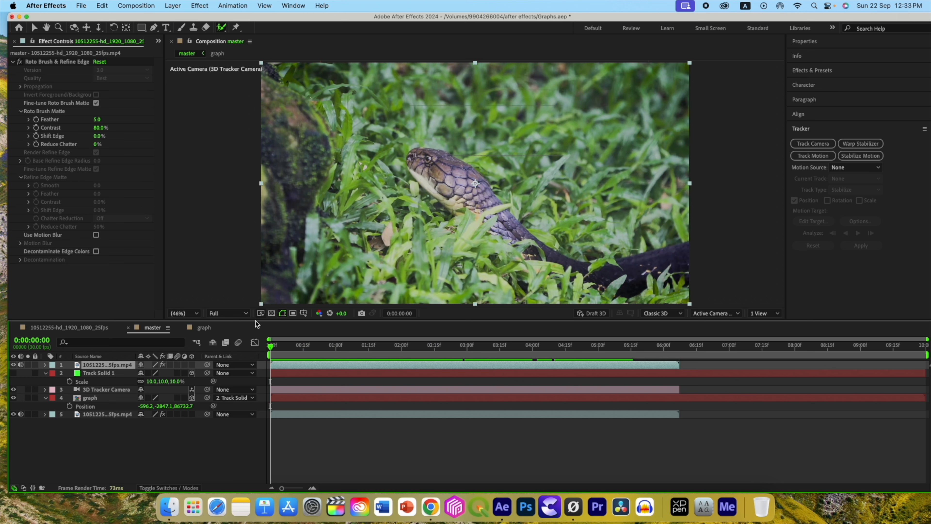
{"action": "left_click", "coordinate": [283, 399]}
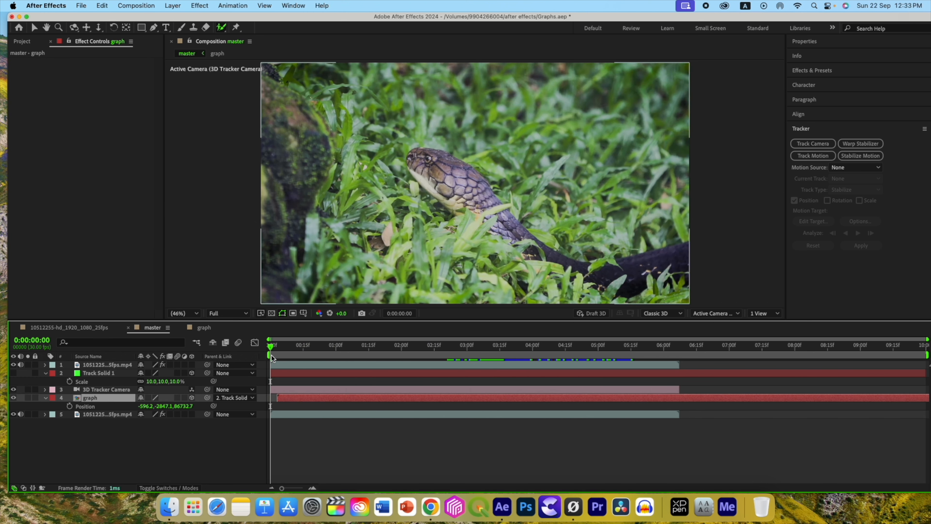
{"action": "left_click", "coordinate": [397, 344]}
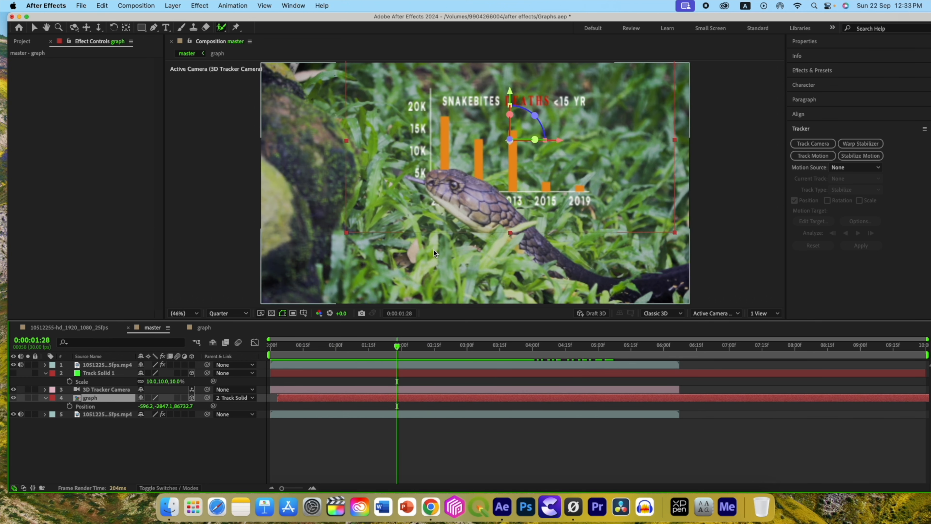
Set the composition preview to Full resolution and the graph layer's blending mode to Overlay
{"action": "left_click", "coordinate": [213, 314]}
{"action": "left_click", "coordinate": [219, 322]}
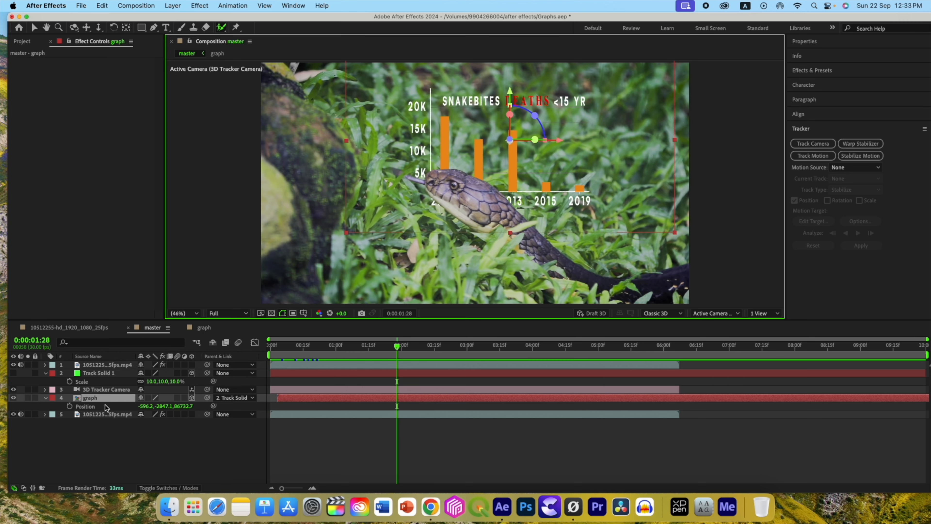
{"action": "left_click", "coordinate": [151, 487]}
{"action": "left_click", "coordinate": [154, 397]}
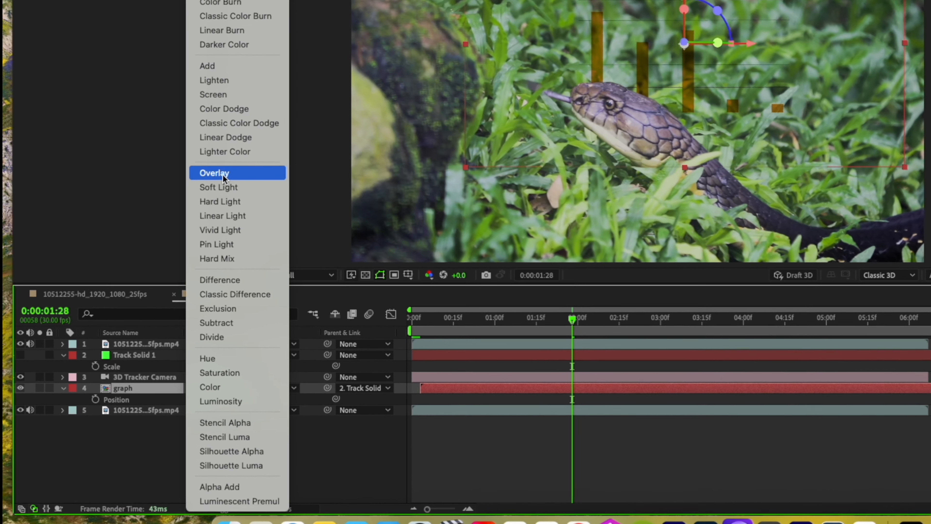
{"action": "left_click", "coordinate": [165, 236]}
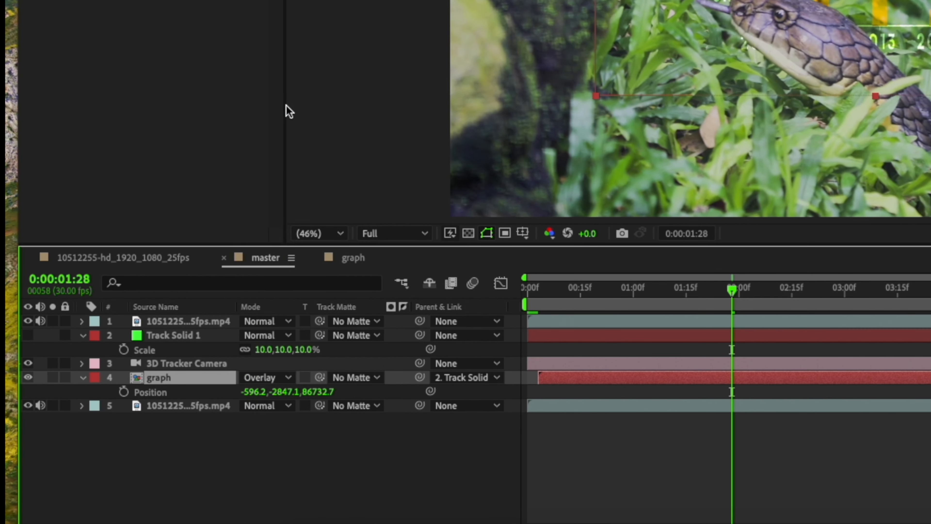
Check the blended graph at 0:00:04:15 and duplicate the graph layer to intensify it
{"action": "left_click_drag", "start_coordinate": [732, 289], "coordinate": [881, 300]}
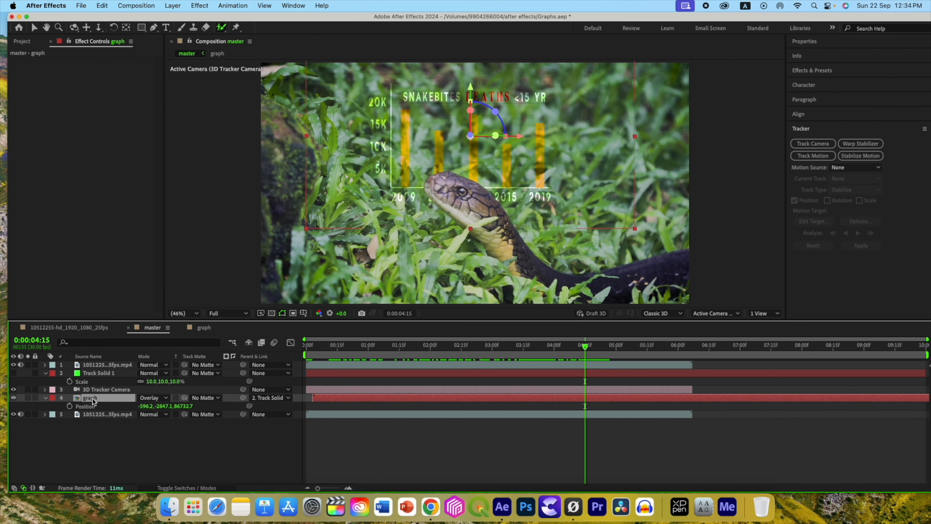
{"action": "key", "text": "cmd+d"}
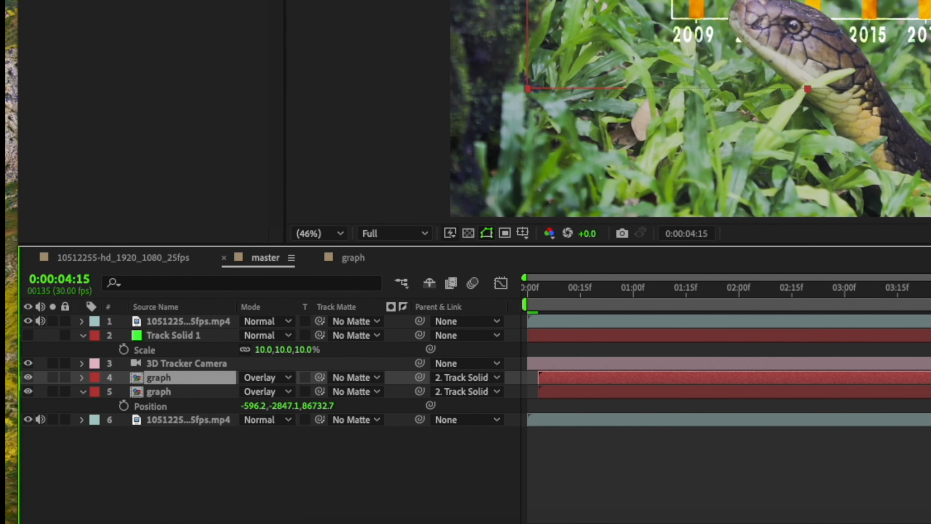
{"action": "left_click_drag", "start_coordinate": [816, 319], "coordinate": [308, 339]}
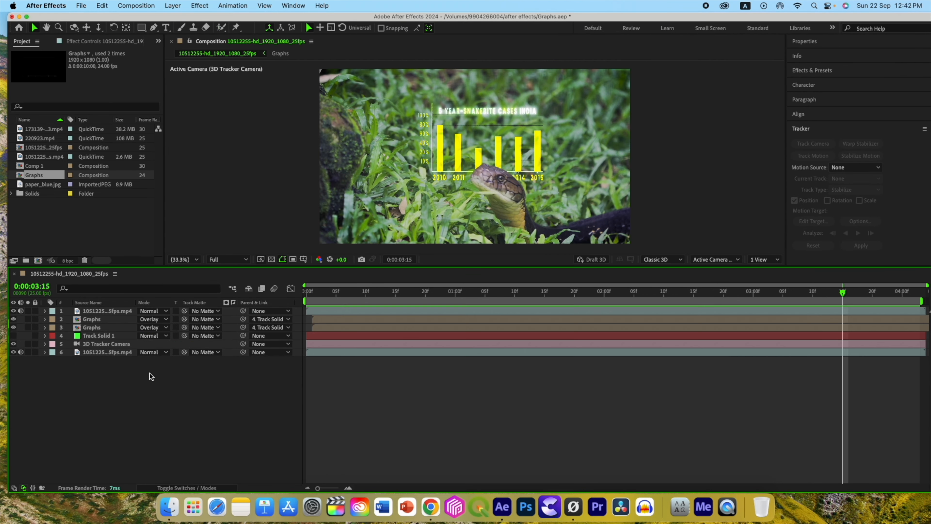
Add an adjustment layer above all layers of the 10512255-hd_1920_1080_25fps composition, with an elliptical mask filling the frame
{"action": "right_click", "coordinate": [150, 373]}
{"action": "mouse_move", "coordinate": [163, 365]}
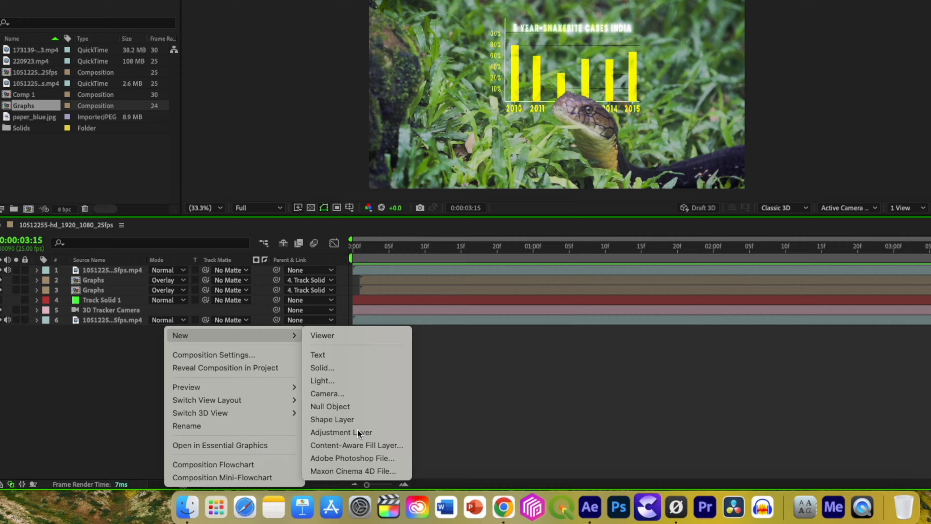
{"action": "left_click", "coordinate": [450, 402]}
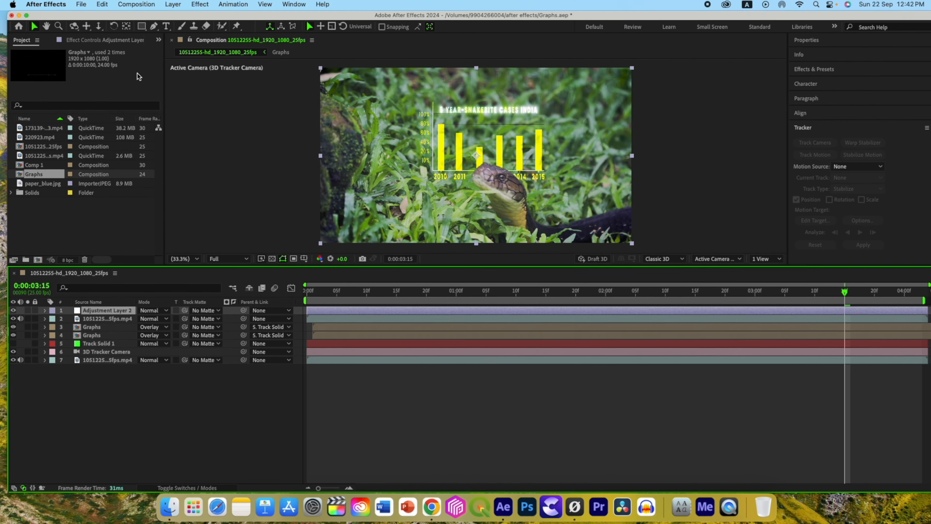
{"action": "left_click", "coordinate": [142, 26]}
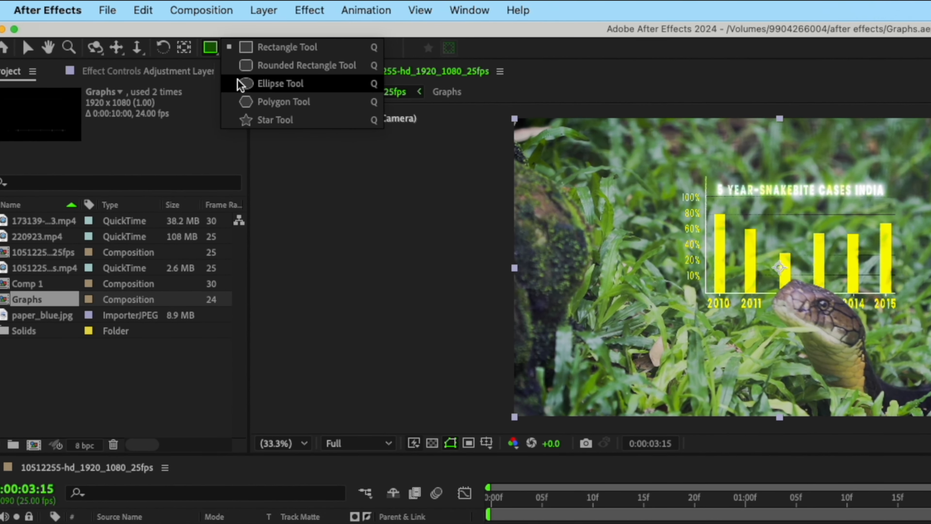
{"action": "left_click", "coordinate": [242, 84]}
{"action": "double_click", "coordinate": [210, 47]}
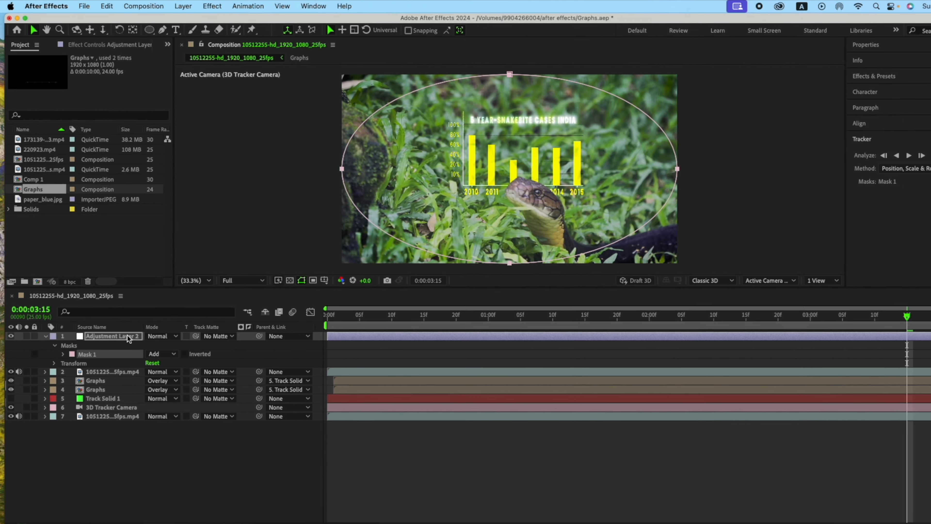
Apply Gaussian Blur to the masked adjustment layer with Blurriness 18.5
{"action": "key", "text": "ctrl+space"}
{"action": "type", "text": "gau"}
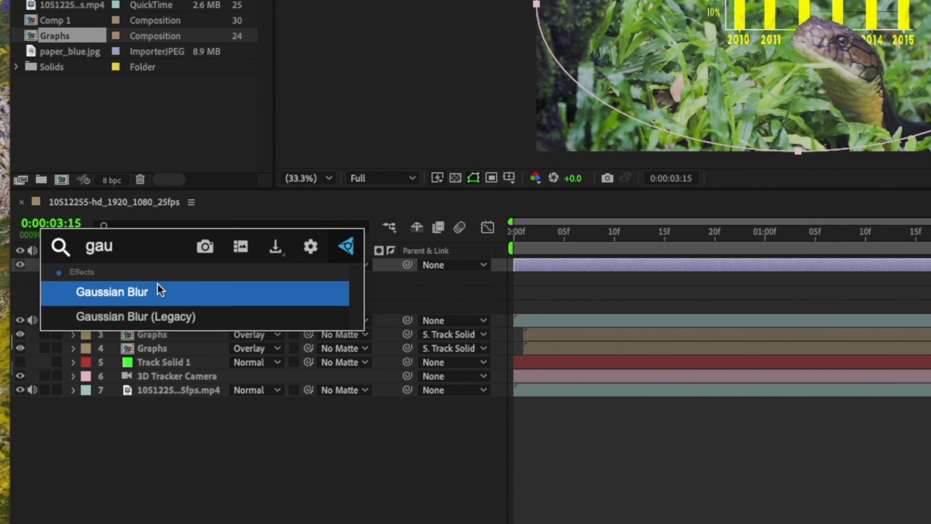
{"action": "left_click", "coordinate": [160, 291]}
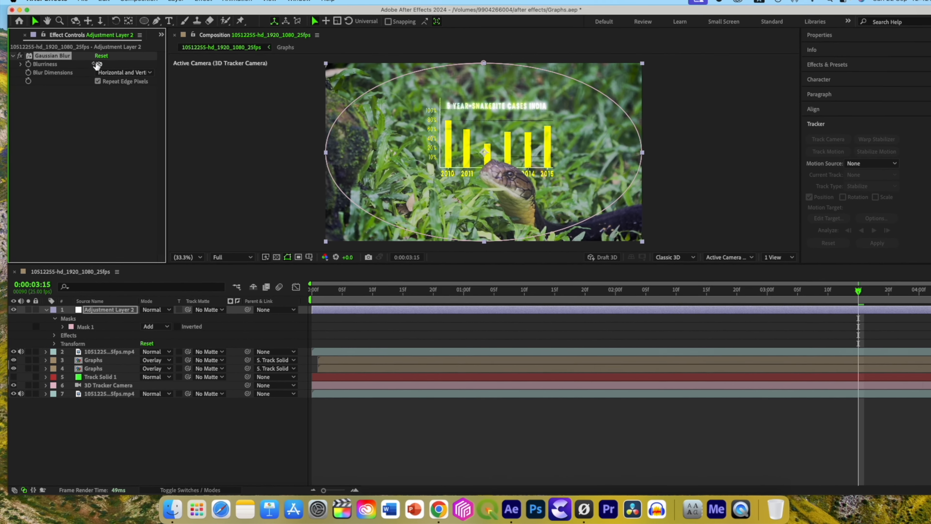
Invert the adjustment layer's elliptical mask and set its Mask Feather to 105 pixels
{"action": "left_click", "coordinate": [174, 328]}
{"action": "left_click", "coordinate": [62, 327]}
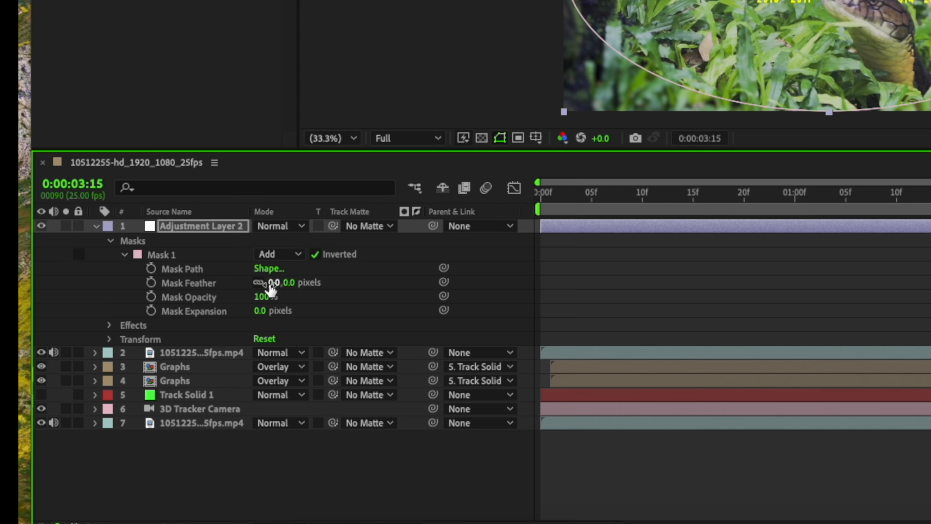
{"action": "left_click_drag", "start_coordinate": [270, 285], "coordinate": [283, 284]}
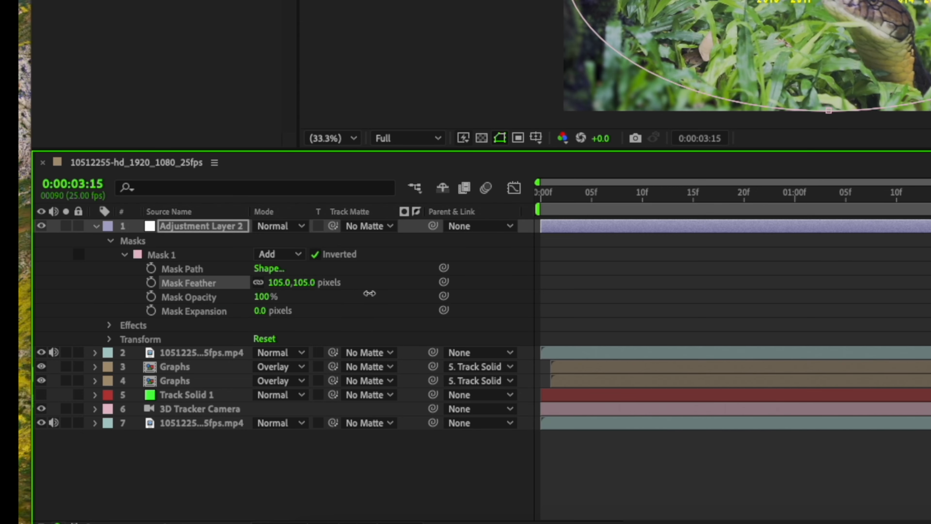
Duplicate the blurred adjustment layer and delete Gaussian Blur from the copy
{"action": "left_click", "coordinate": [202, 226]}
{"action": "key", "text": "super+d"}
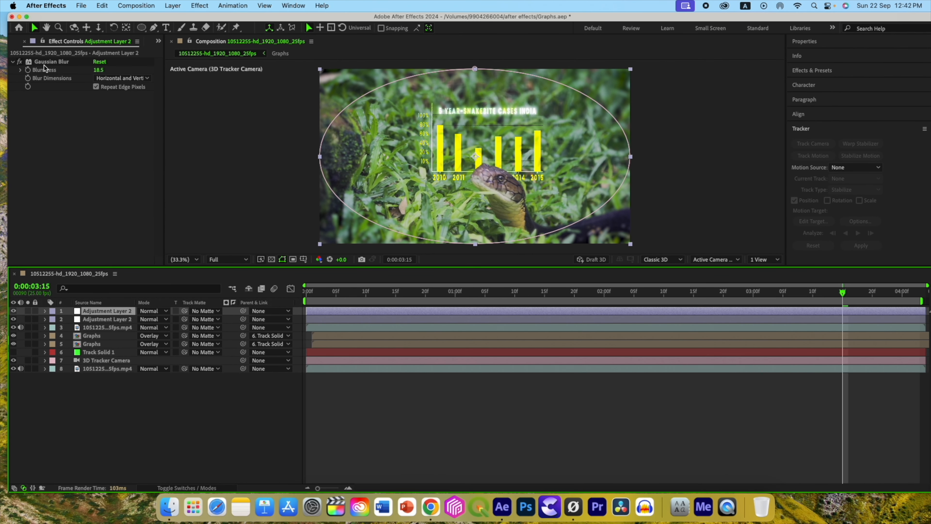
{"action": "left_click", "coordinate": [42, 62]}
{"action": "key", "text": "Delete"}
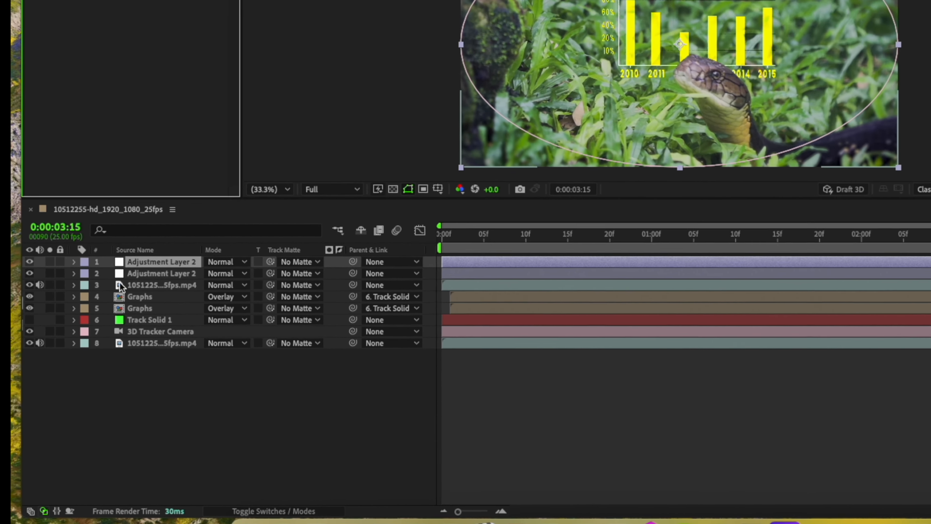
Apply CC Vignette with Amount 164 to the top adjustment layer
{"action": "key", "text": "ctrl+space"}
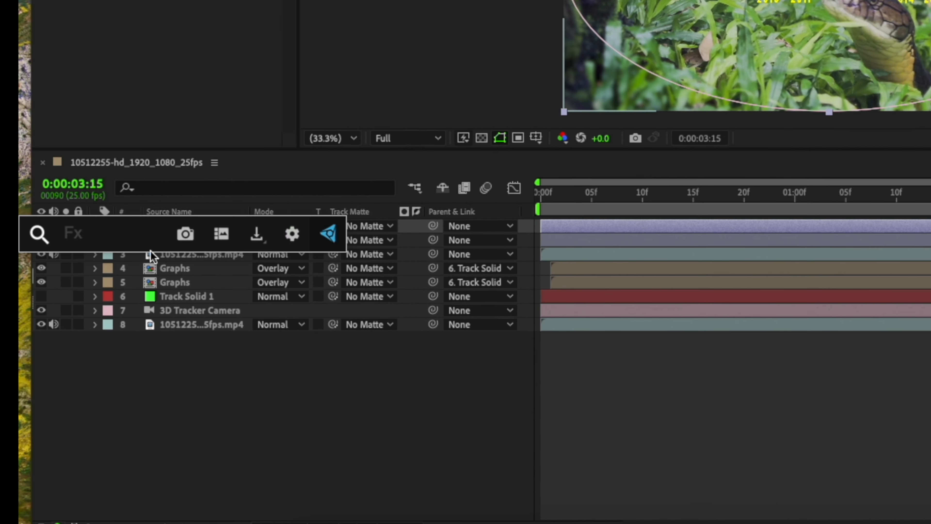
{"action": "type", "text": "vi"}
{"action": "left_click", "coordinate": [106, 310]}
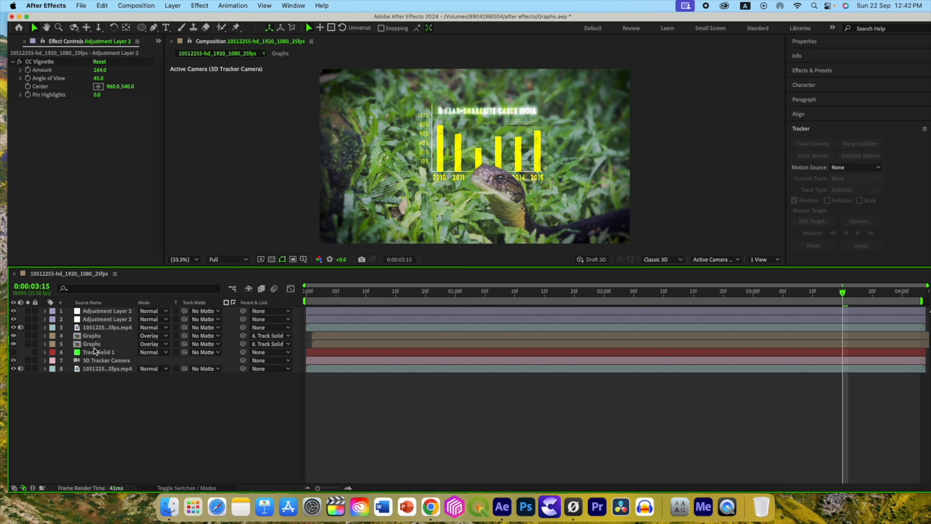
Open the Graphs precomposition and add a new adjustment layer above the text layers
{"action": "double_click", "coordinate": [92, 343]}
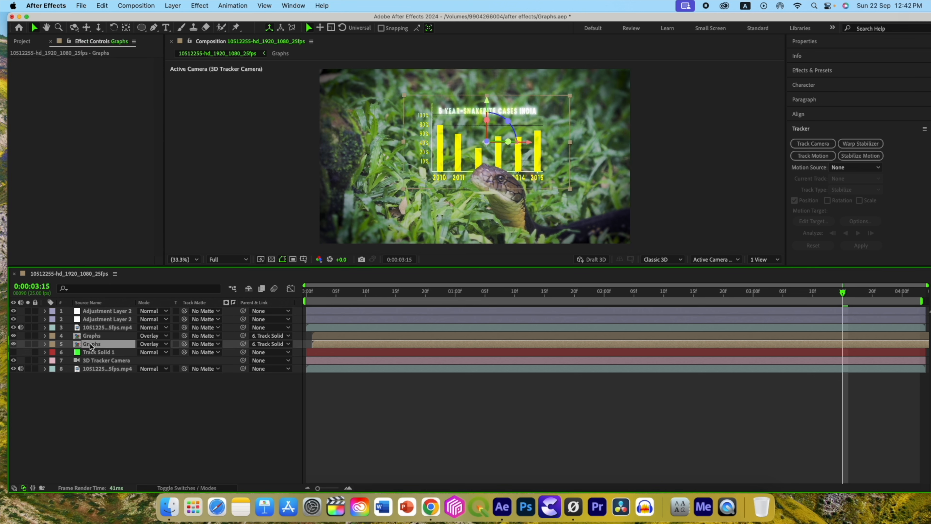
{"action": "right_click", "coordinate": [123, 460]}
{"action": "mouse_move", "coordinate": [148, 365]}
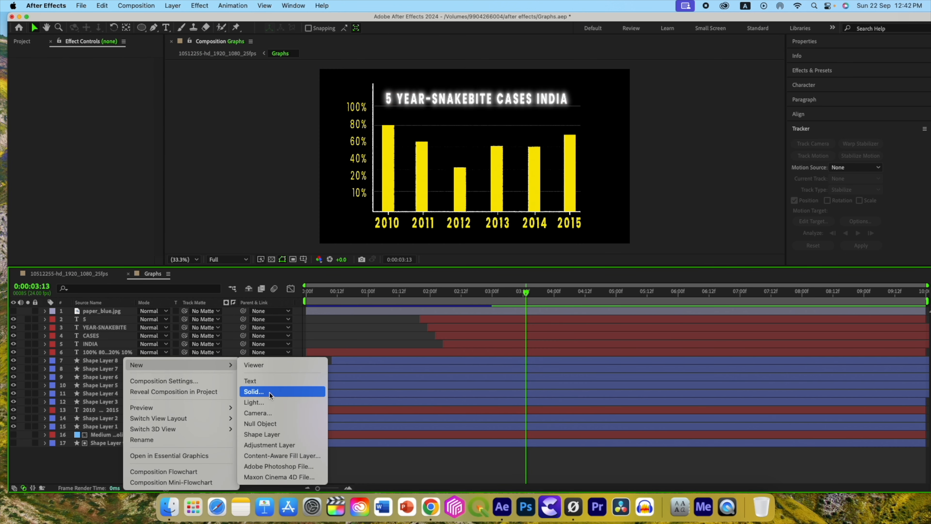
{"action": "left_click", "coordinate": [276, 444]}
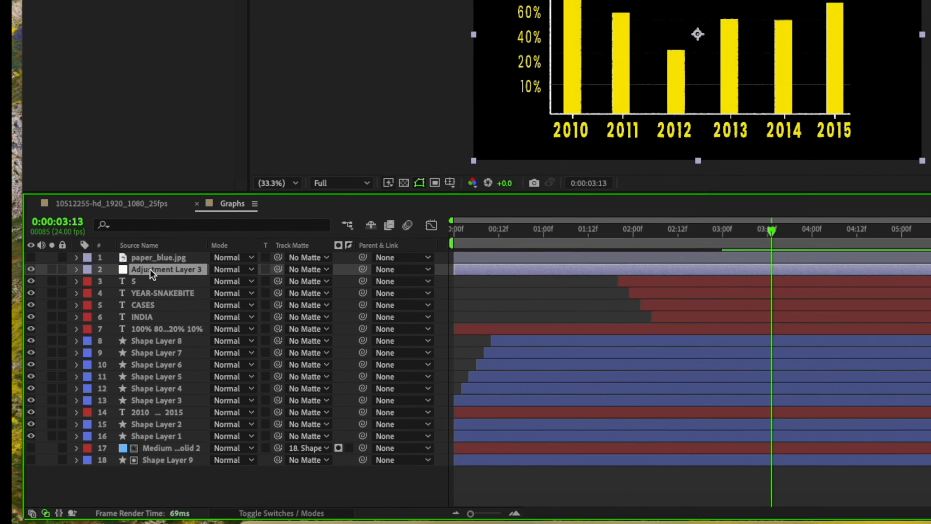
Apply Posterize Time to the new adjustment layer in Graphs and set its Frame Rate to 12
{"action": "key", "text": "ctrl+space"}
{"action": "type", "text": "po"}
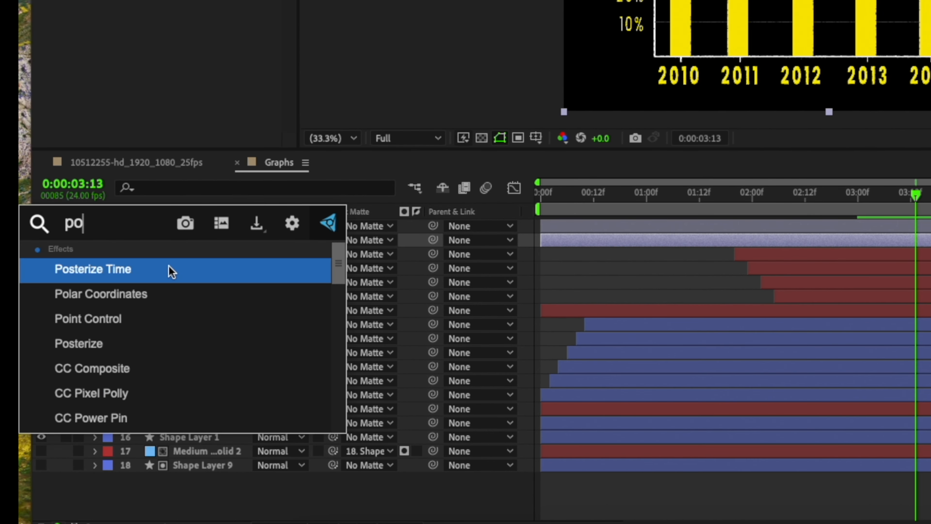
{"action": "left_click", "coordinate": [169, 271]}
{"action": "left_click", "coordinate": [100, 73]}
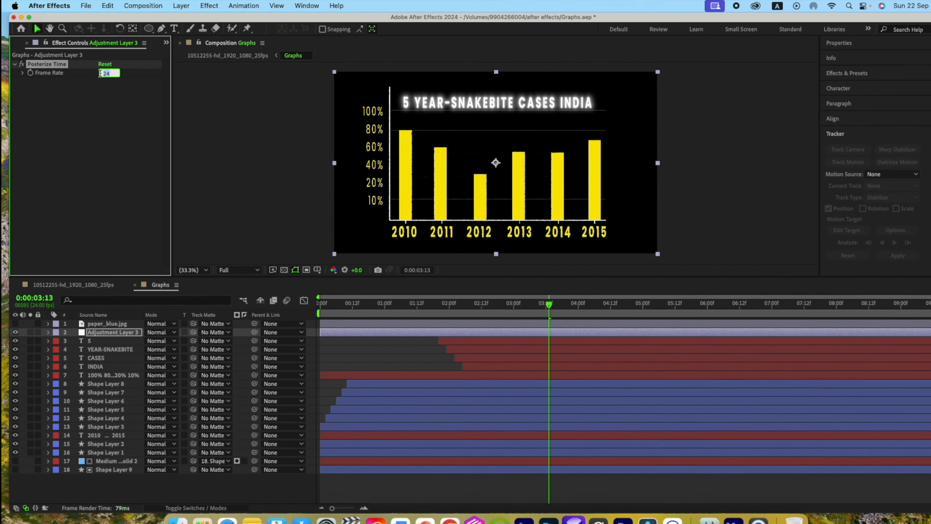
{"action": "type", "text": "12"}
{"action": "key", "text": "Return"}
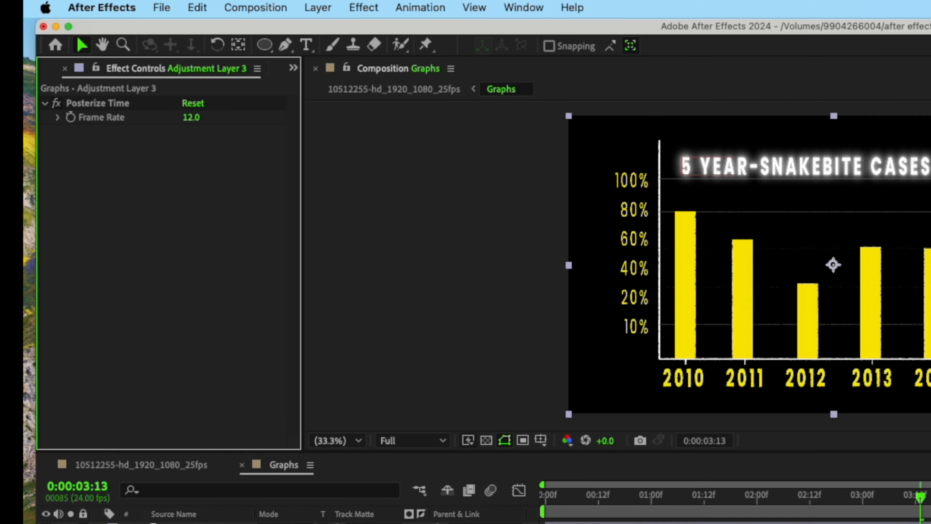